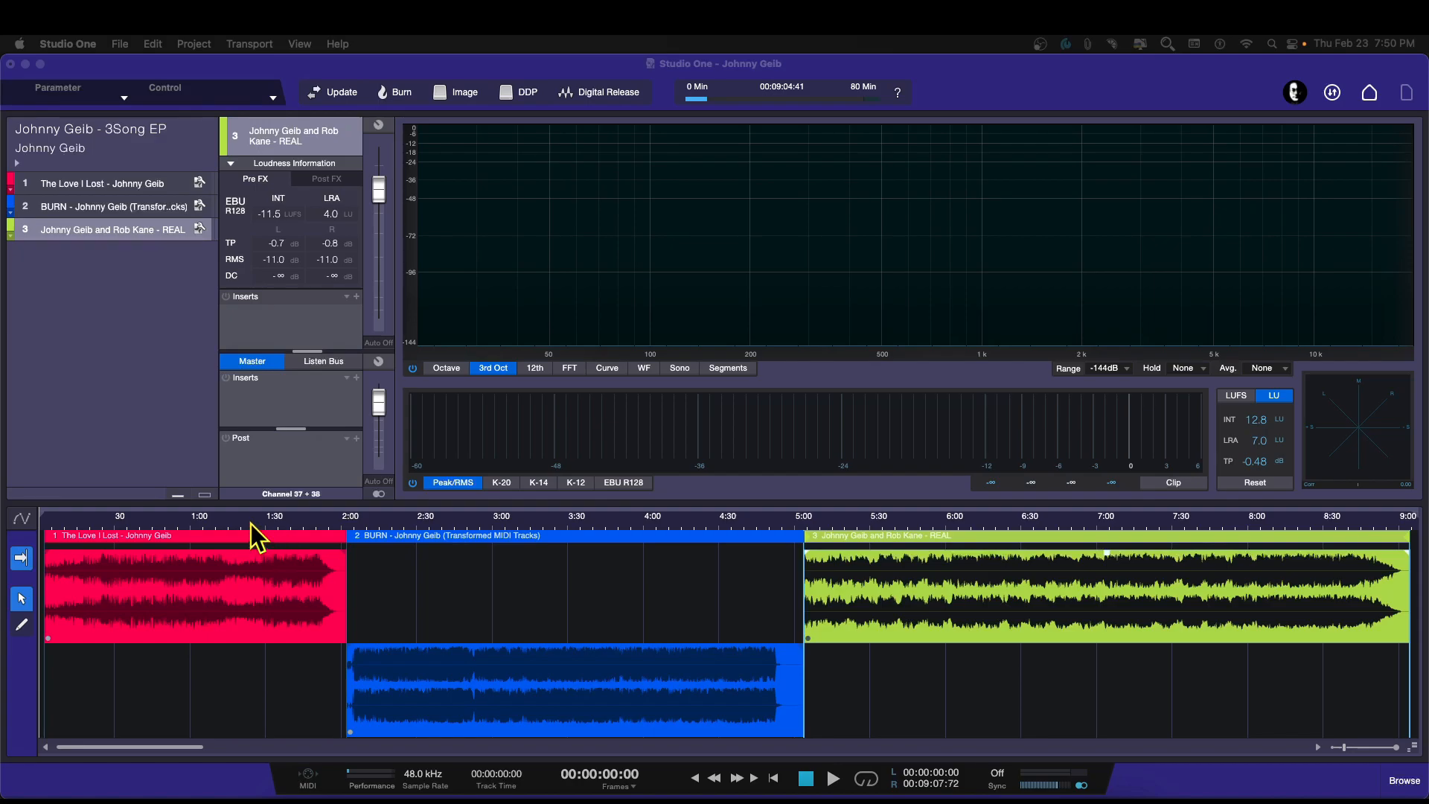
# Step: Play a short passage from each of the three songs in timeline order and stop playback in the third song
pyautogui.click(173, 521)
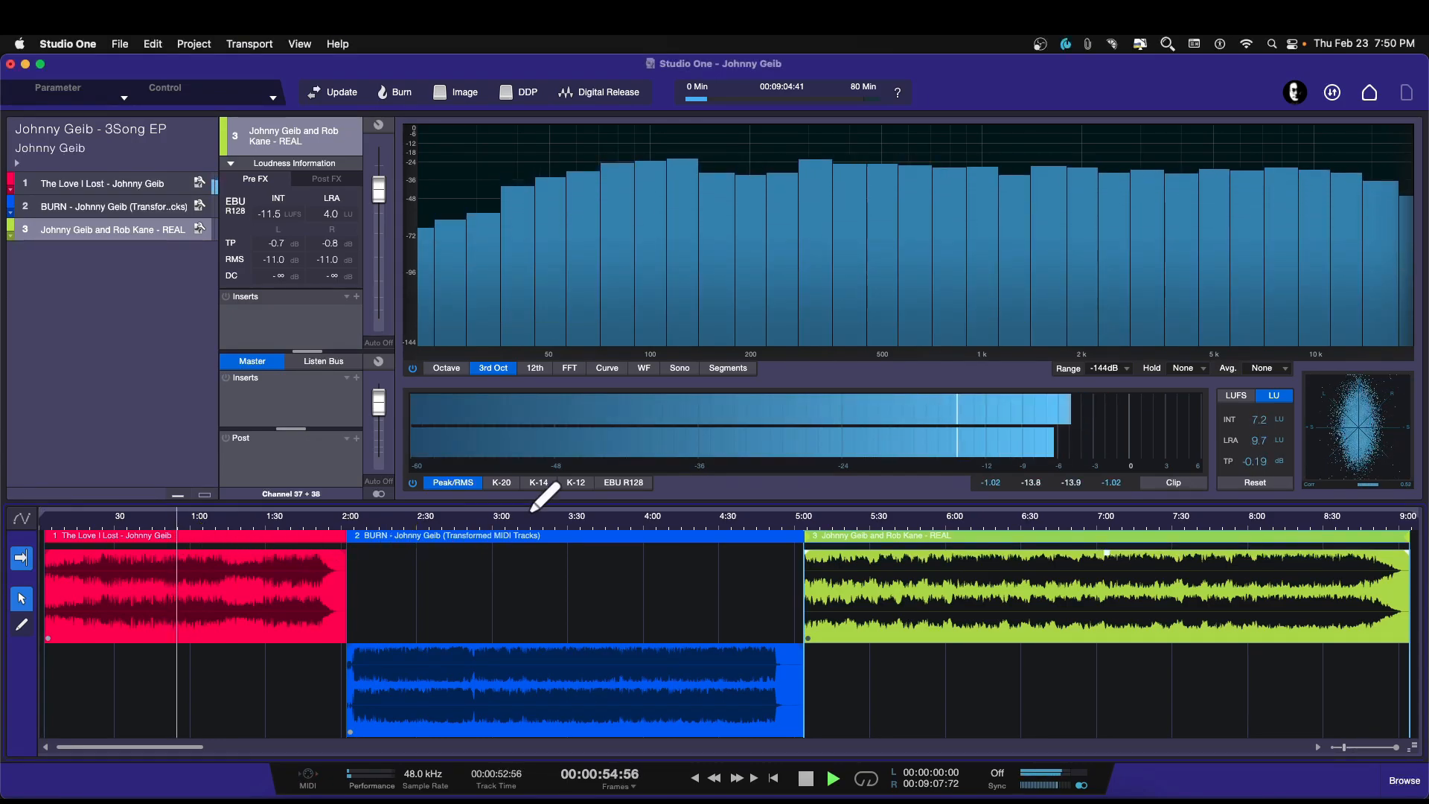
pyautogui.click(601, 525)
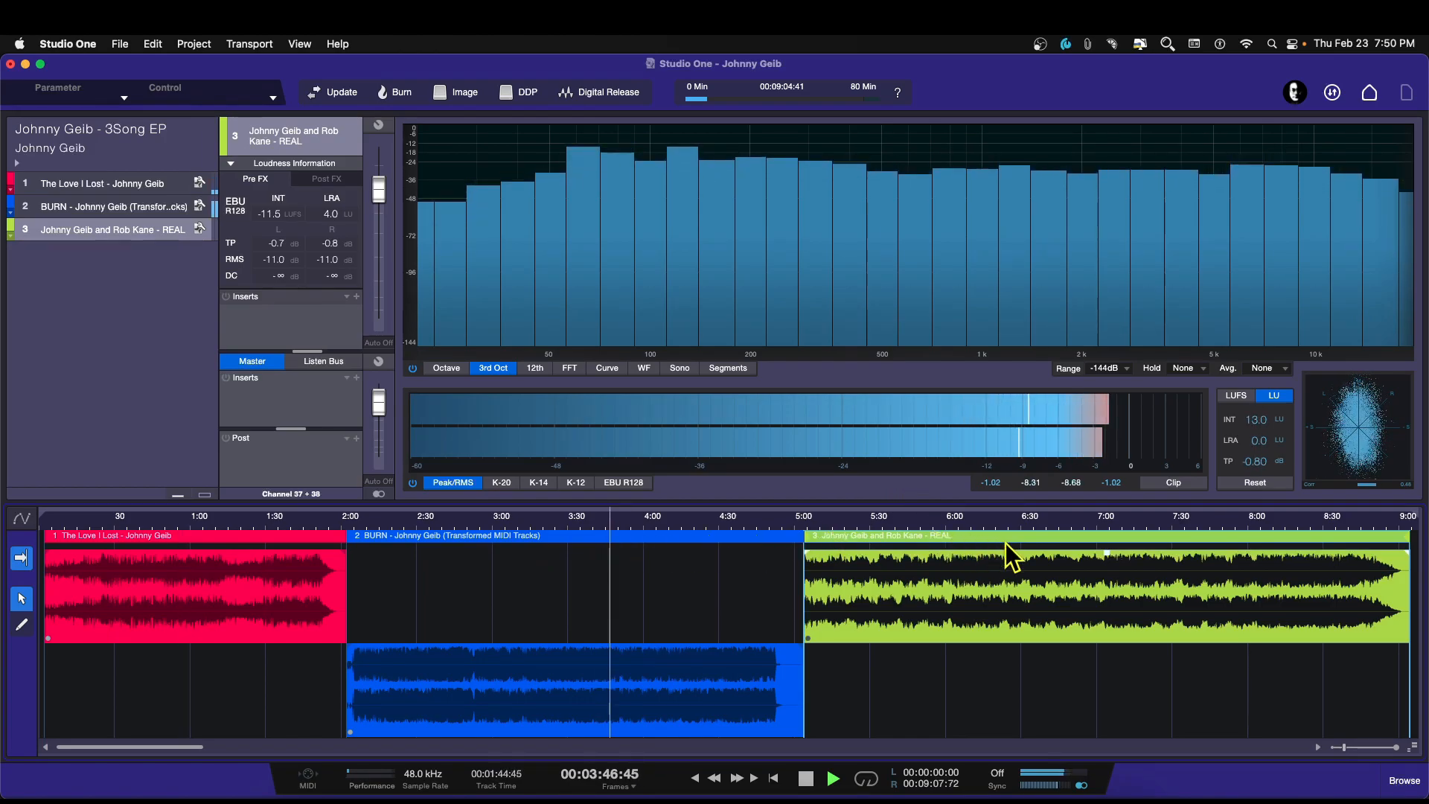
pyautogui.click(1146, 523)
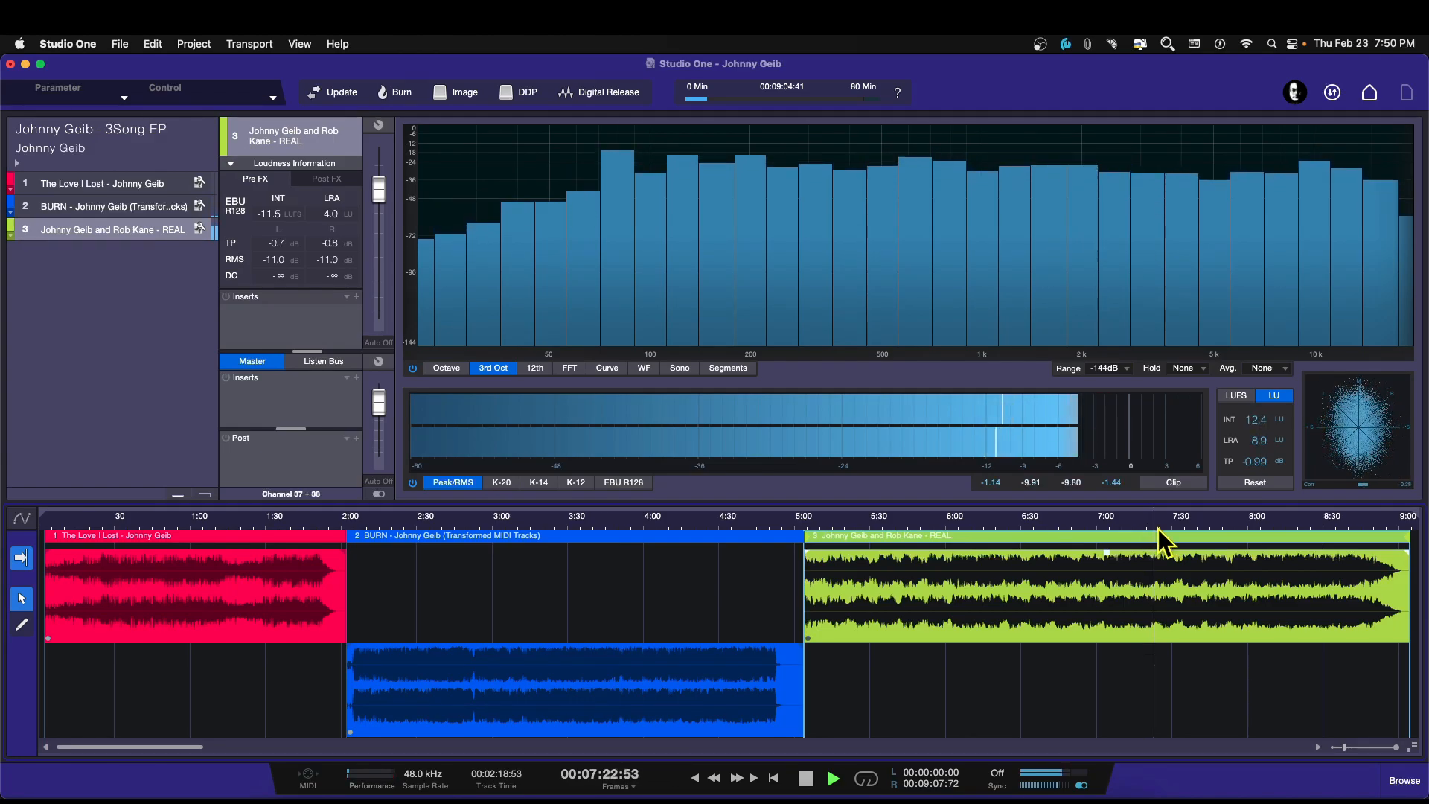
pyautogui.press('space')
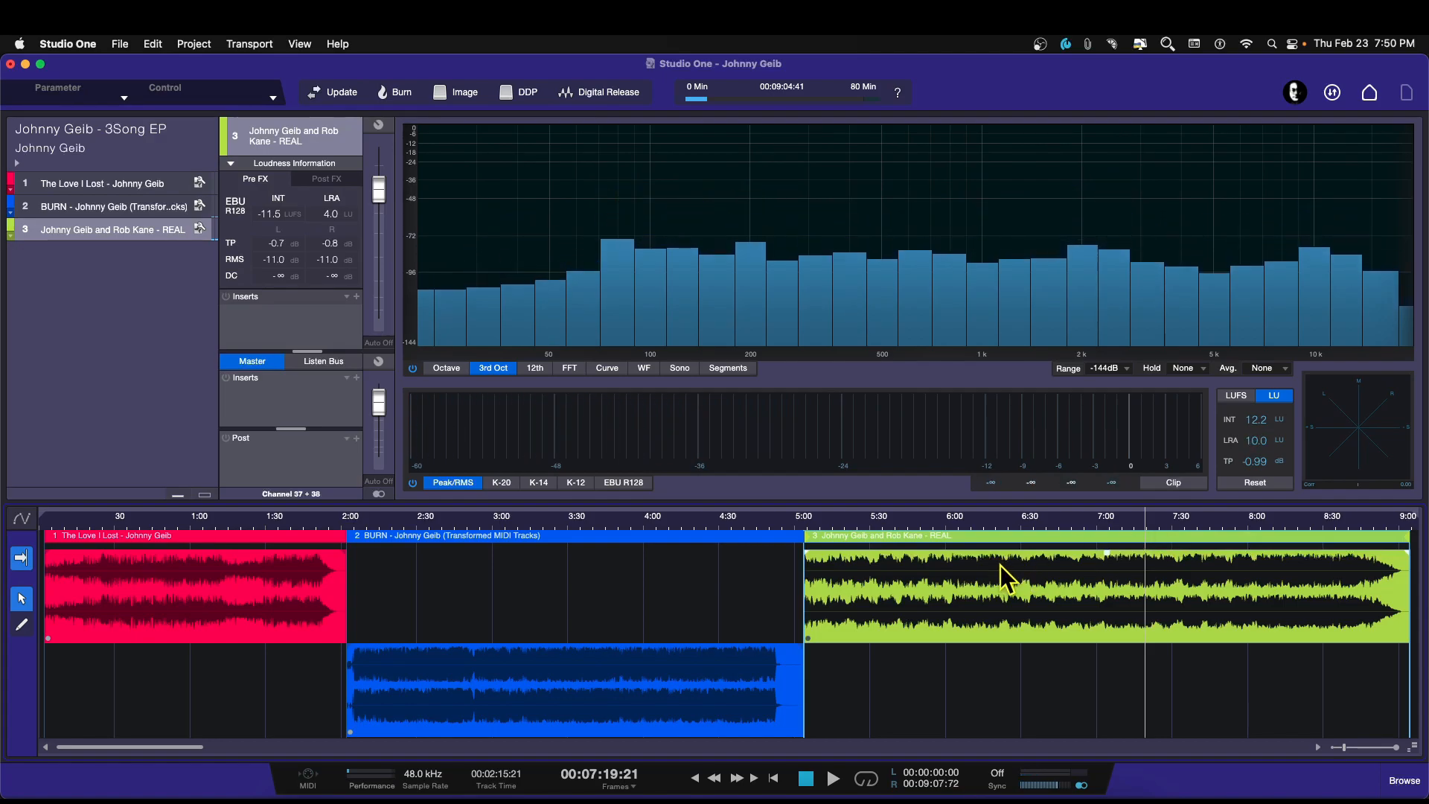
pyautogui.click(172, 521)
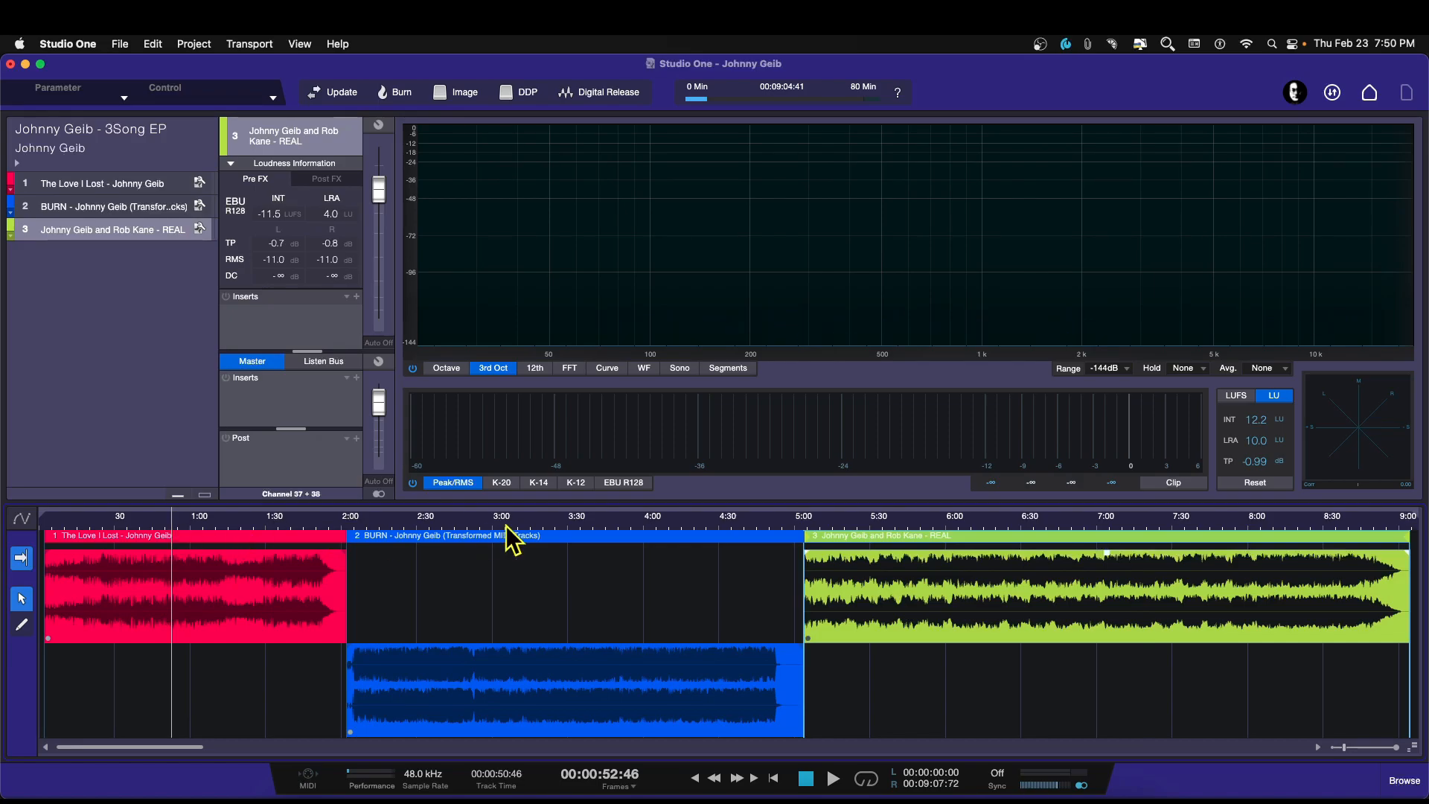
pyautogui.click(611, 524)
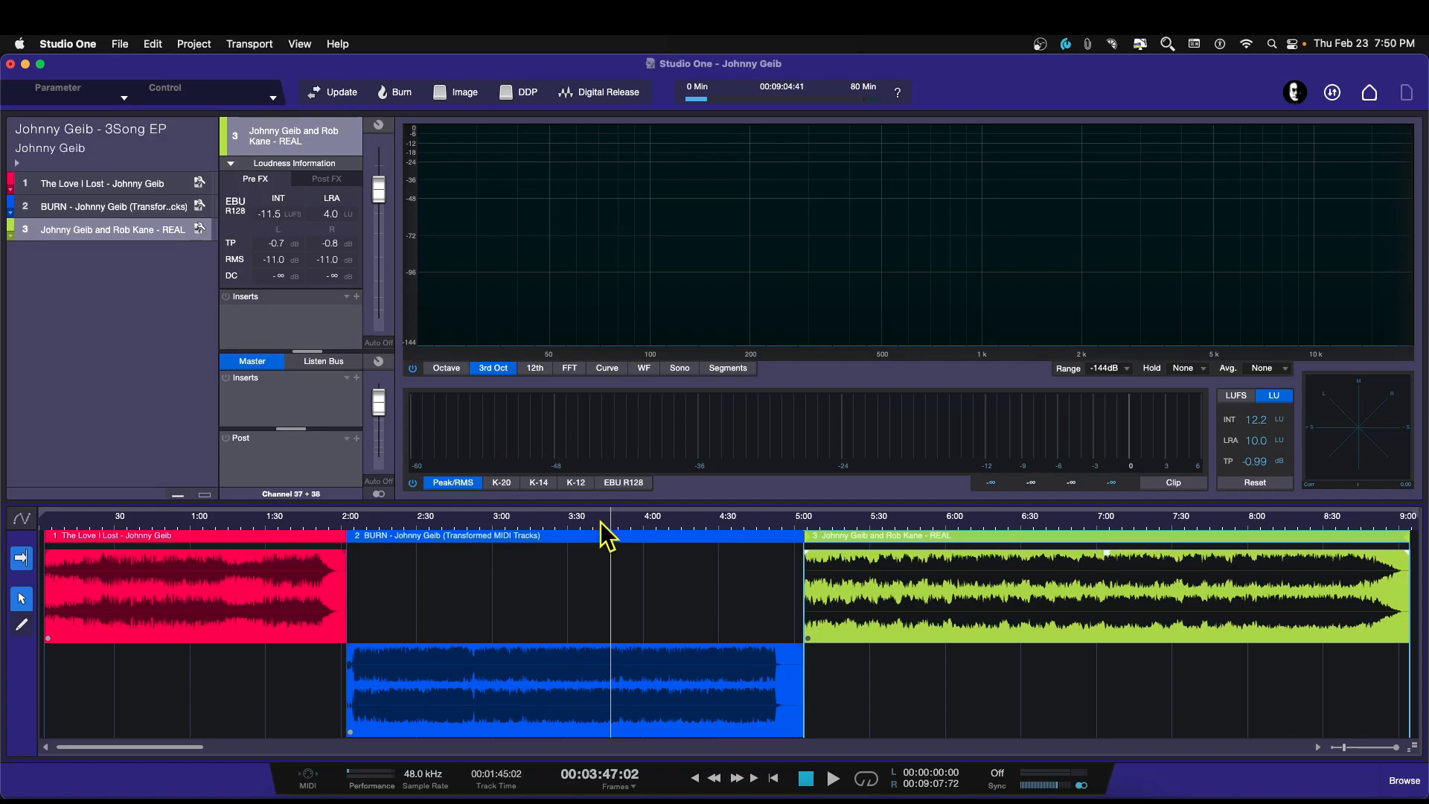
pyautogui.click(1069, 523)
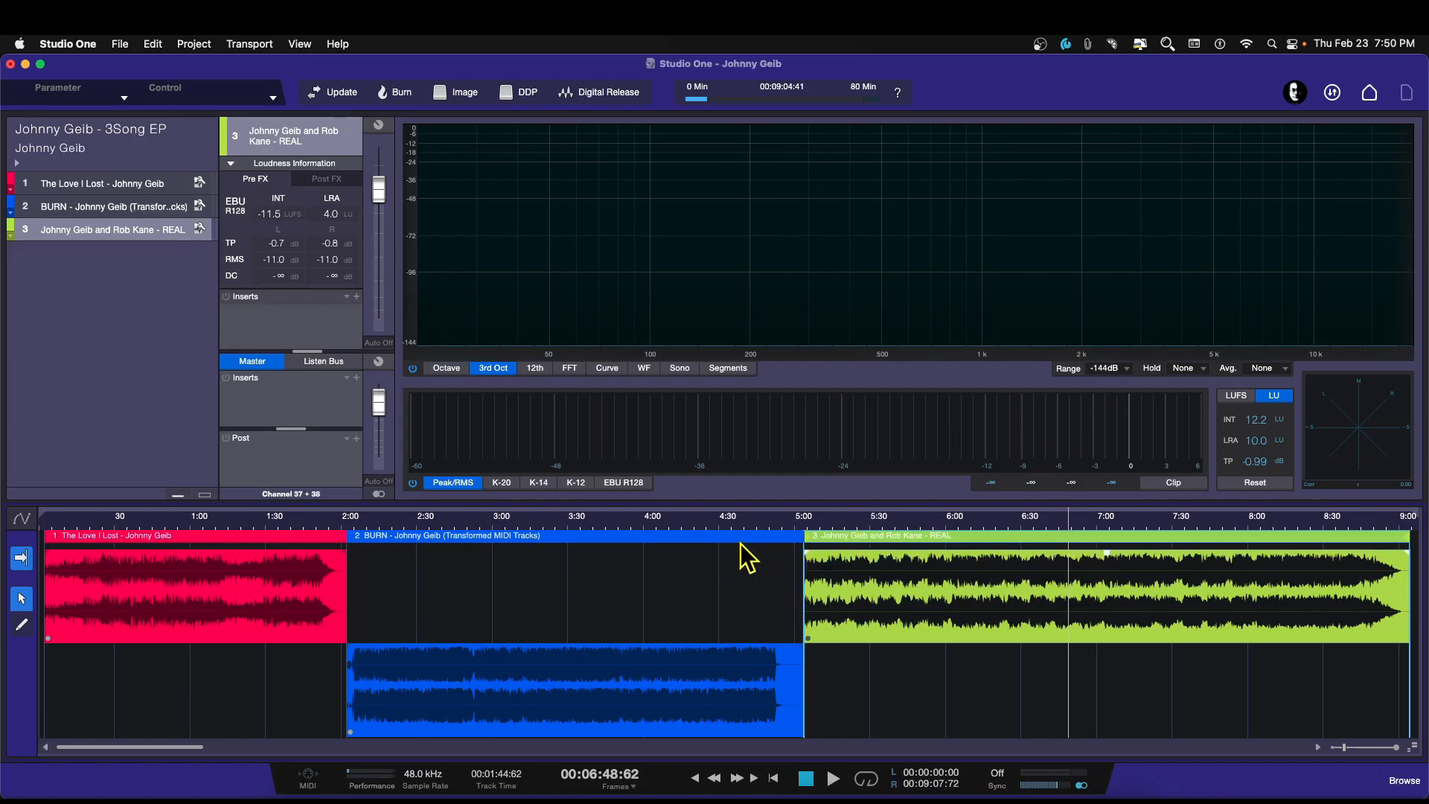
pyautogui.click(543, 537)
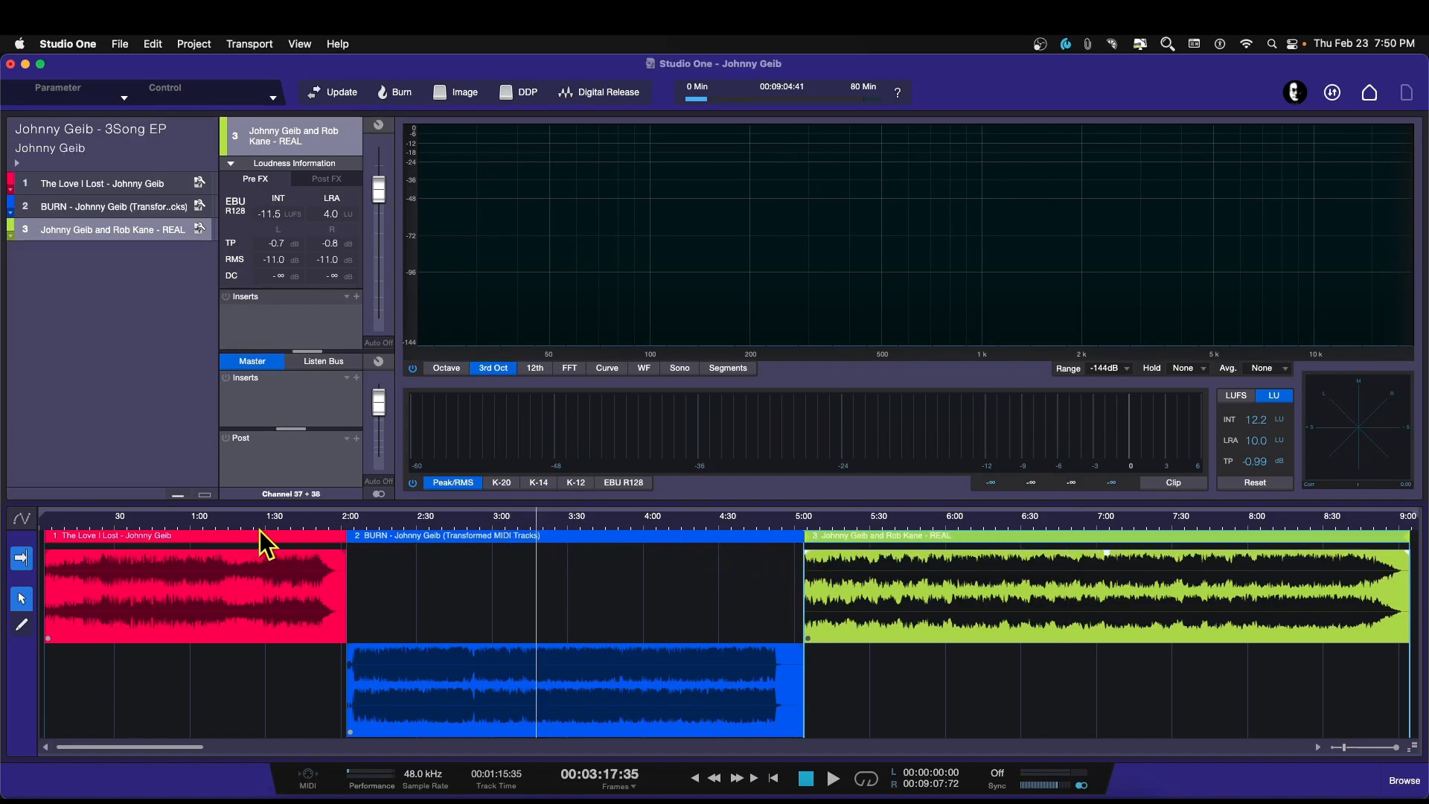
pyautogui.click(246, 537)
pyautogui.click(542, 535)
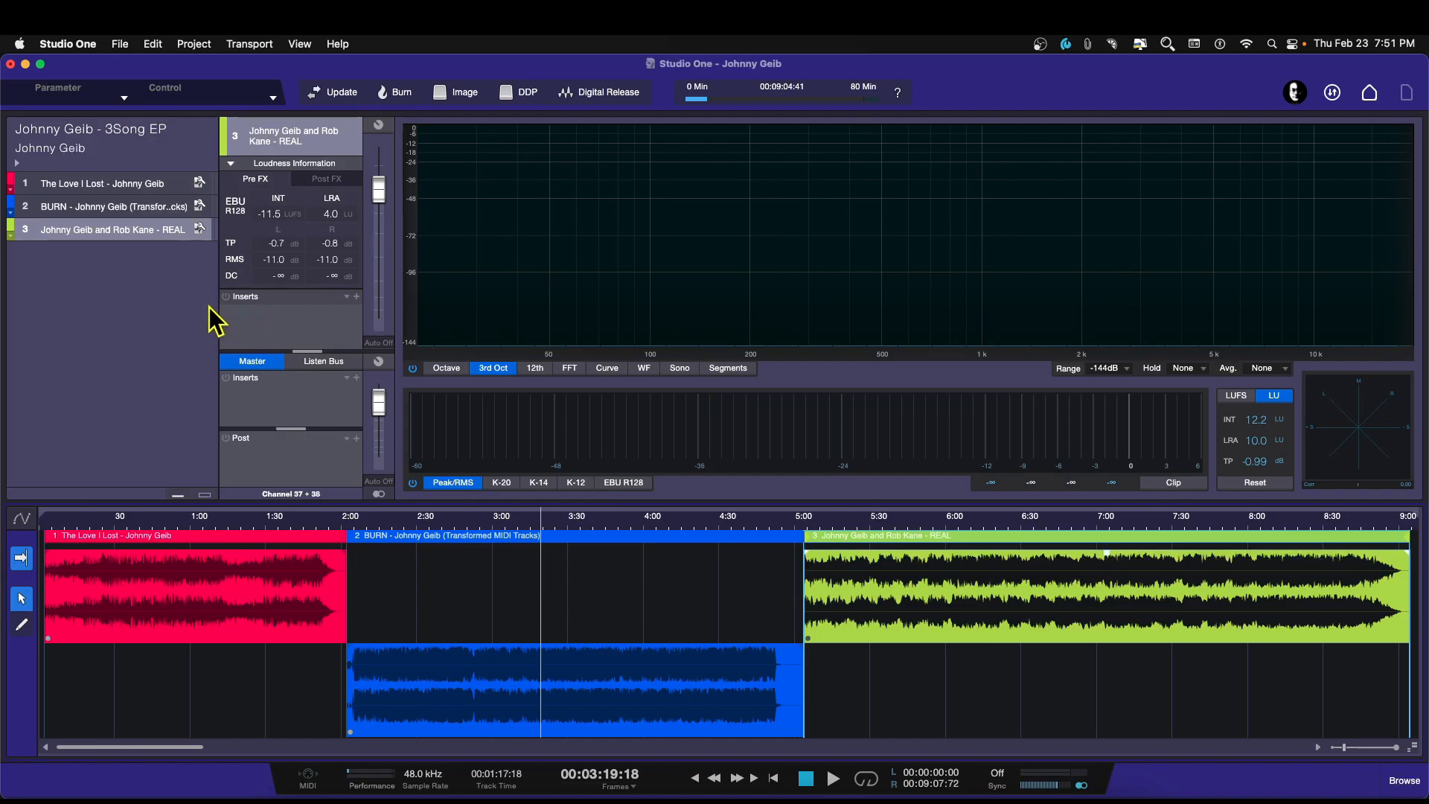
# Step: Check the pre-FX loudness information of the three songs, finishing on BURN
pyautogui.click(133, 208)
pyautogui.click(133, 184)
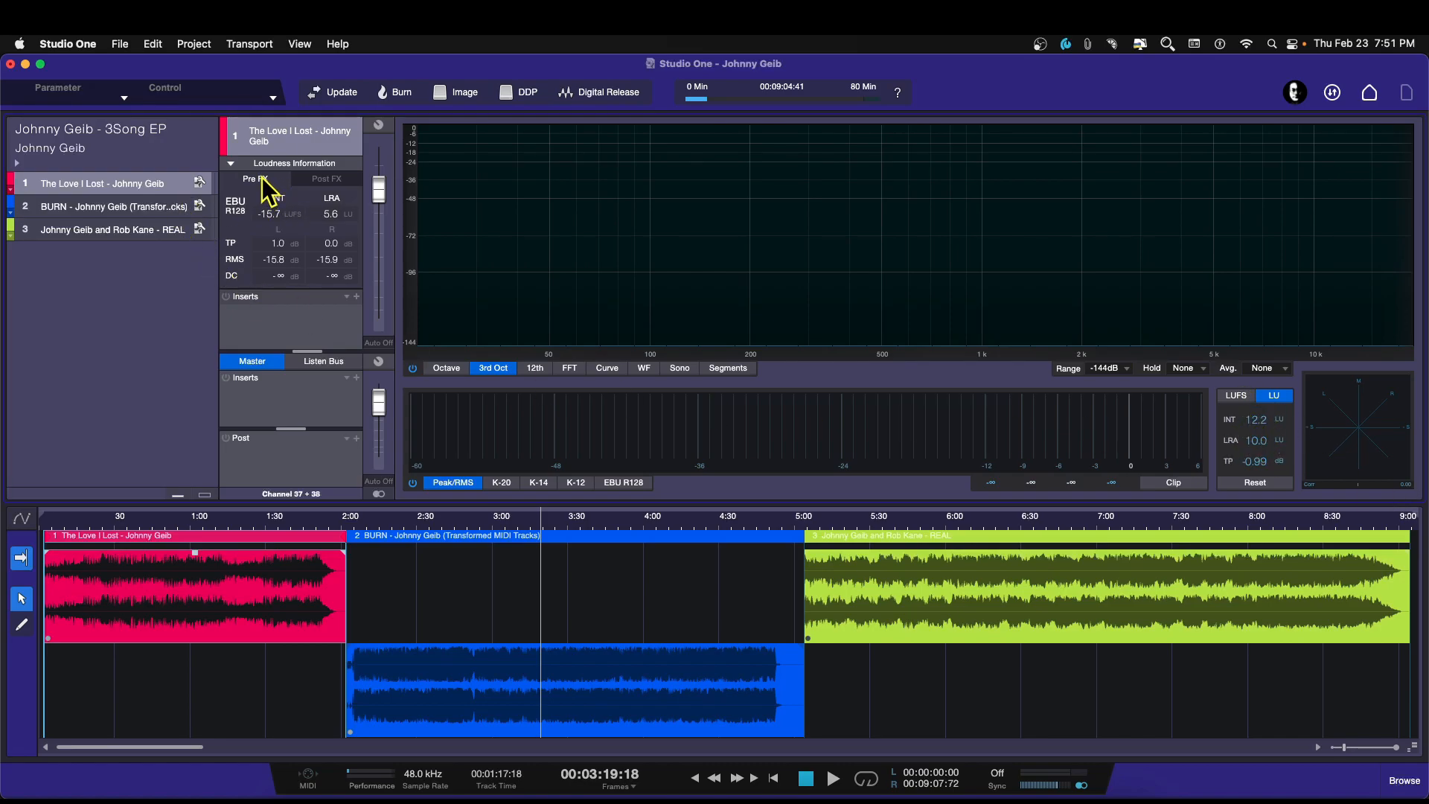
pyautogui.click(149, 230)
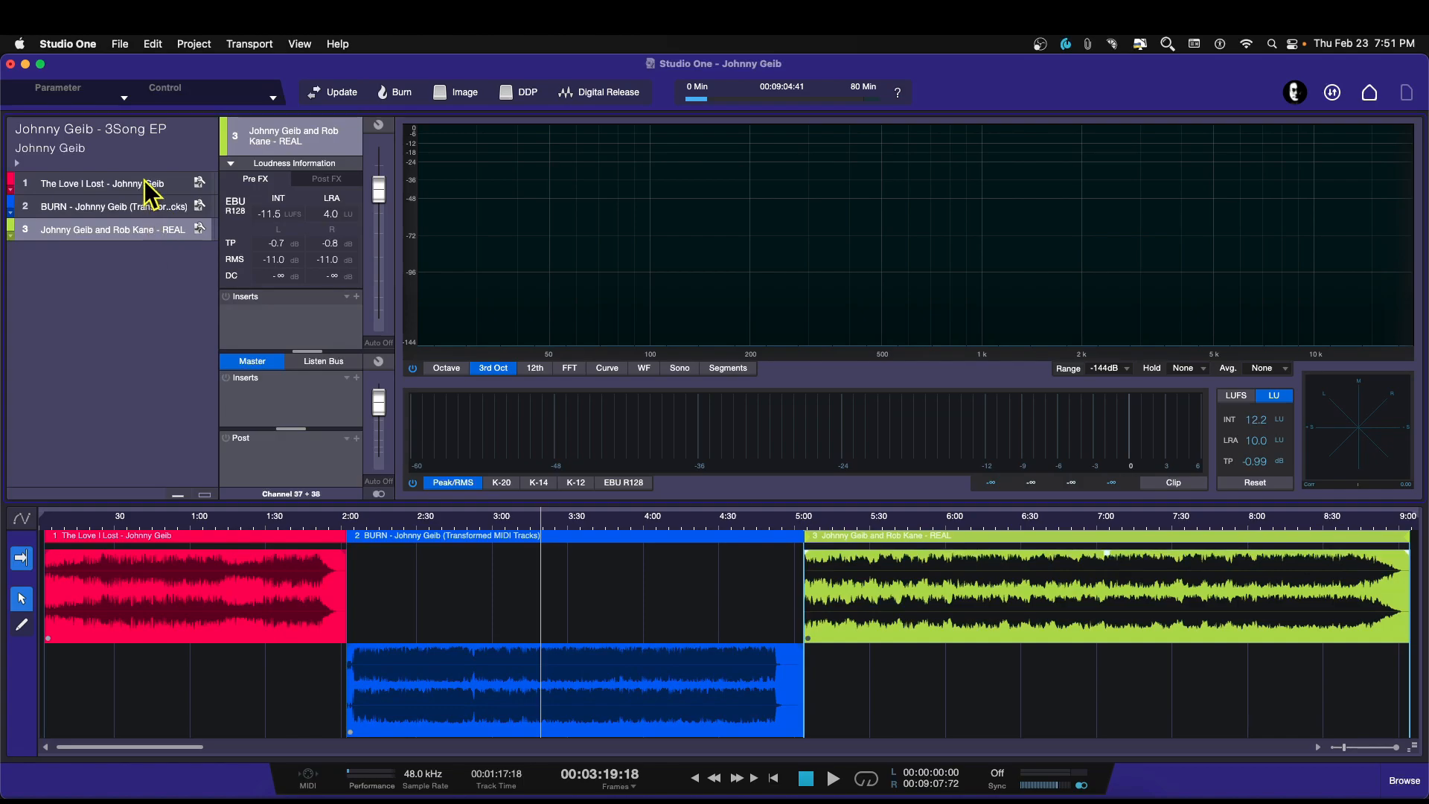
pyautogui.click(146, 185)
pyautogui.click(147, 208)
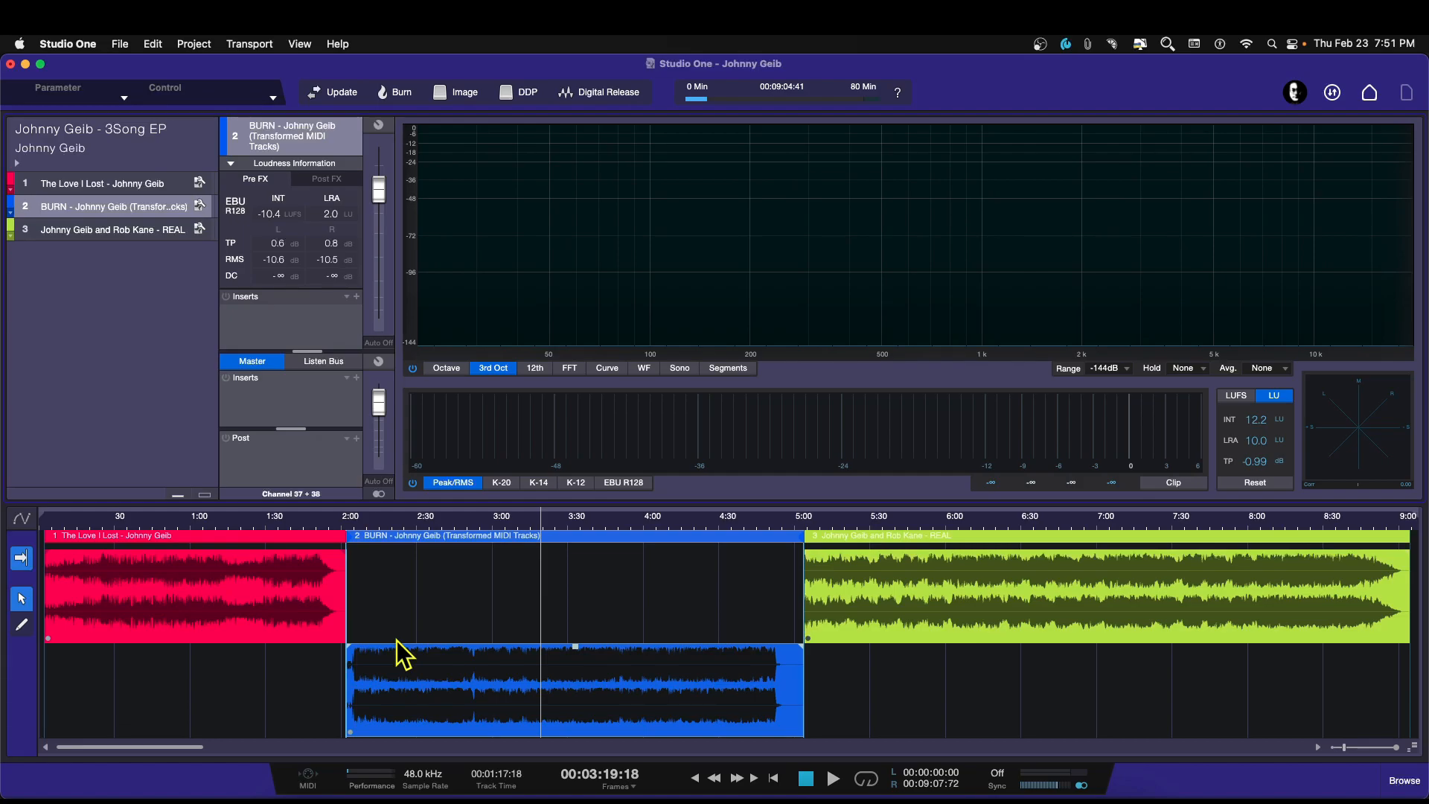
pyautogui.click(270, 517)
pyautogui.click(691, 520)
pyautogui.click(990, 519)
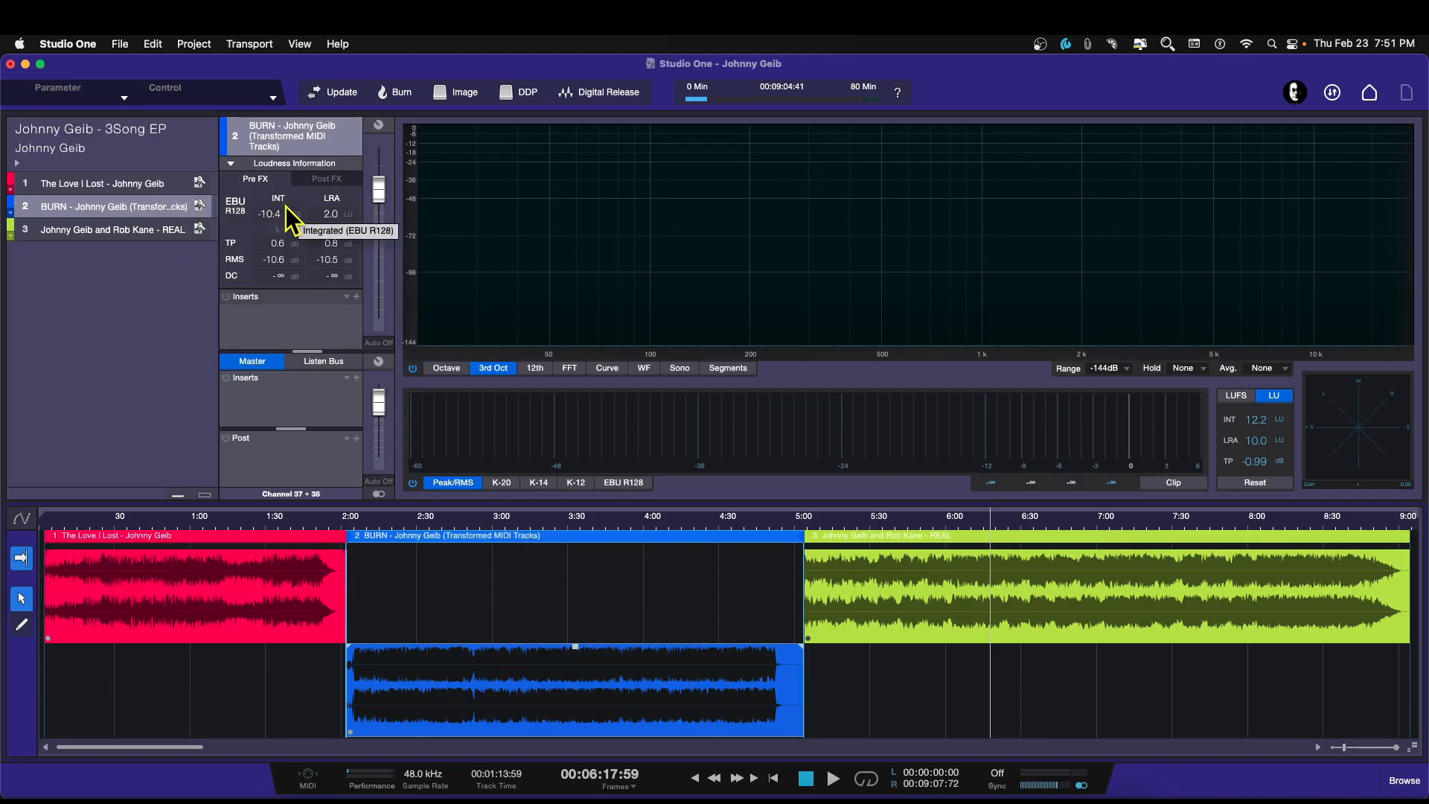
pyautogui.click(287, 517)
pyautogui.click(690, 523)
pyautogui.click(936, 521)
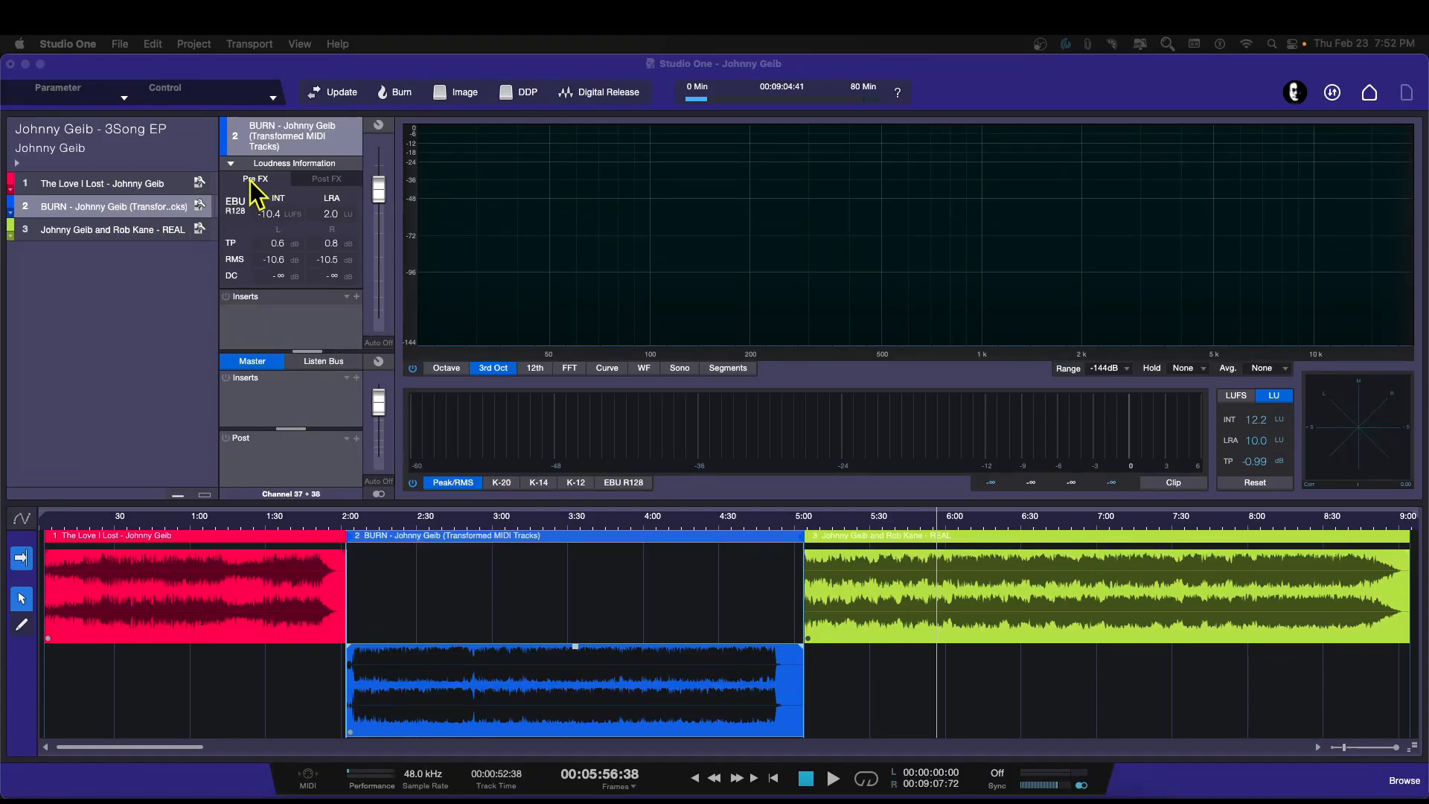
# Step: Compare the integrated loudness (EBU R128) of The Love I Lost, BURN and REAL by selecting each song in turn
pyautogui.click(153, 184)
pyautogui.click(154, 206)
pyautogui.click(153, 231)
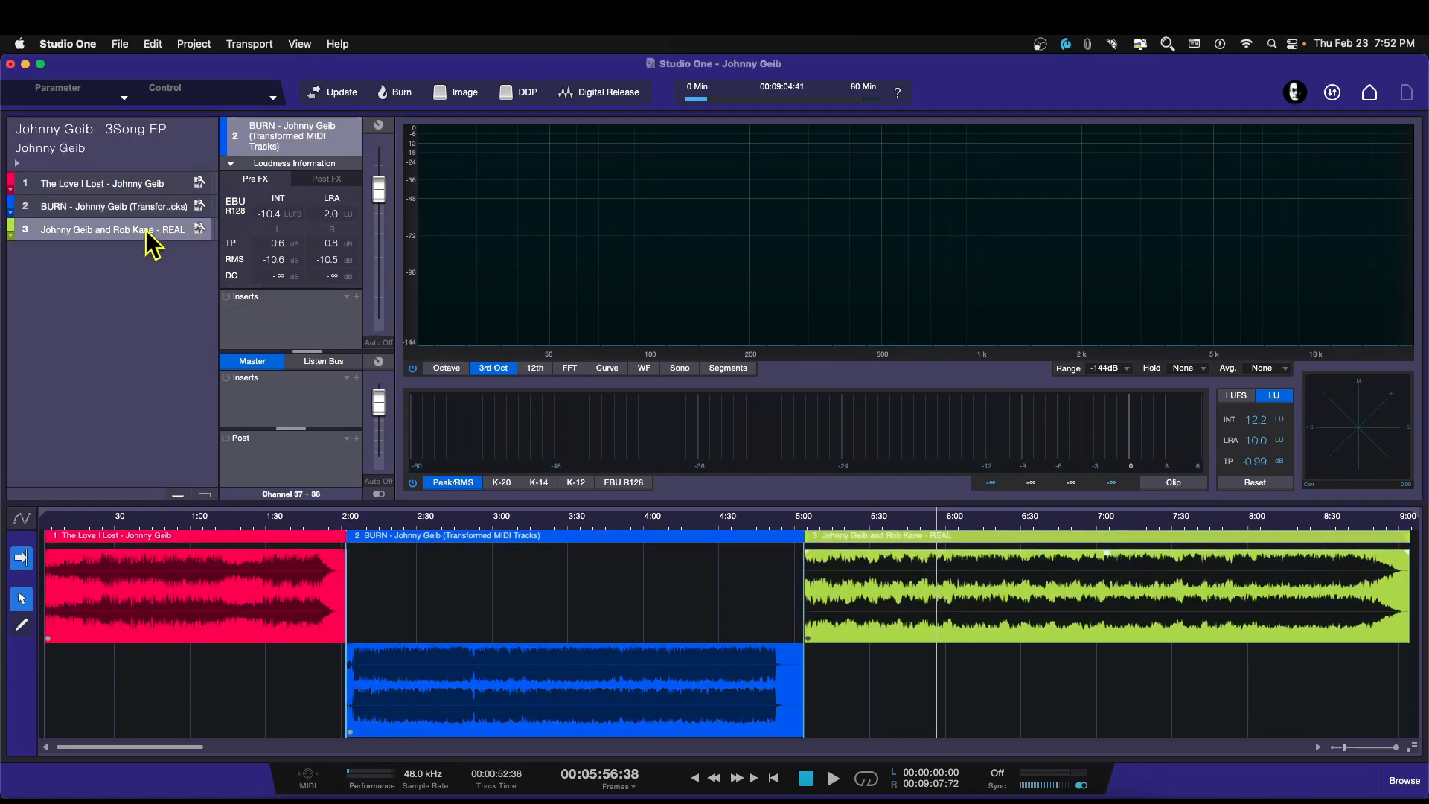
pyautogui.click(145, 208)
pyautogui.click(146, 186)
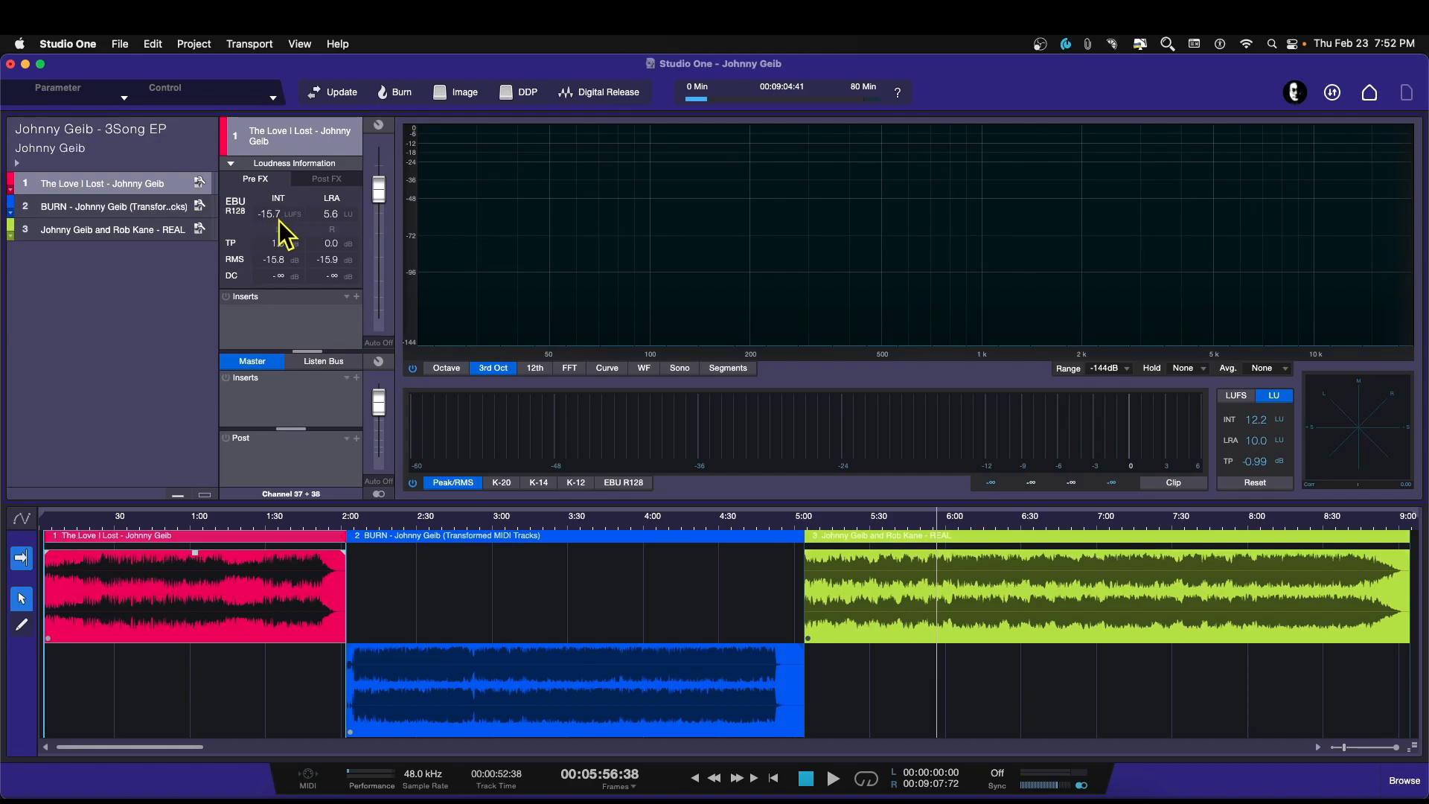
pyautogui.click(149, 207)
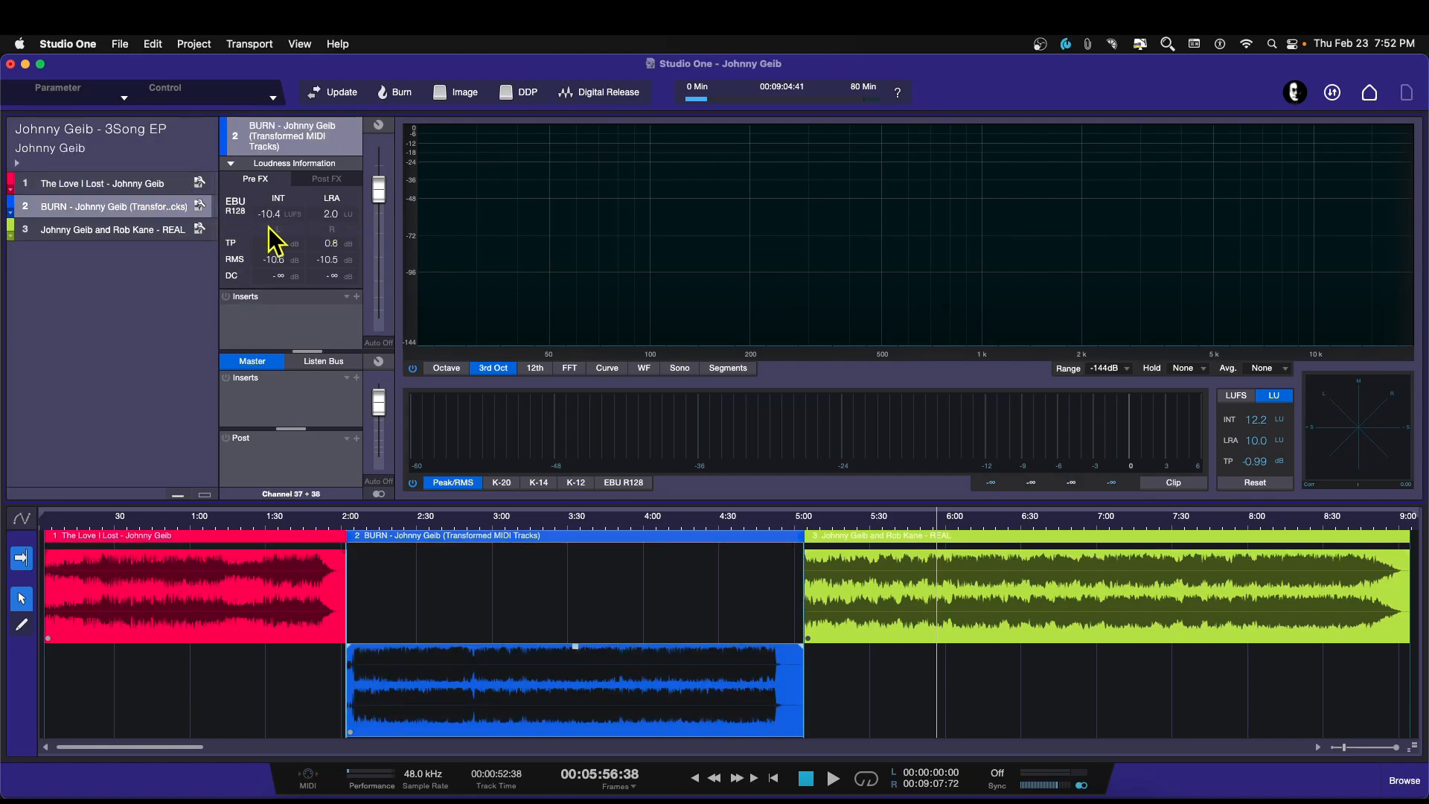
pyautogui.click(153, 231)
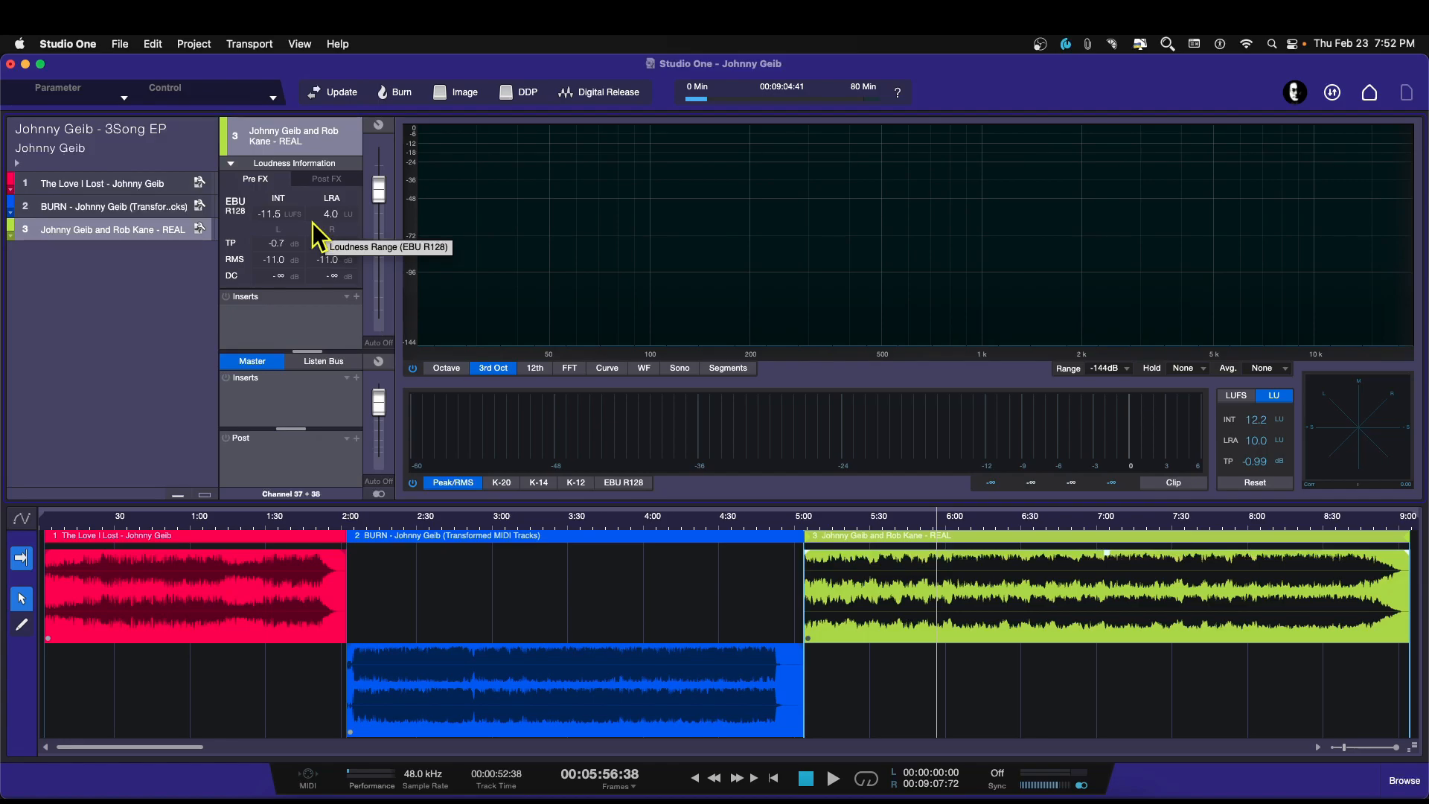
pyautogui.click(201, 603)
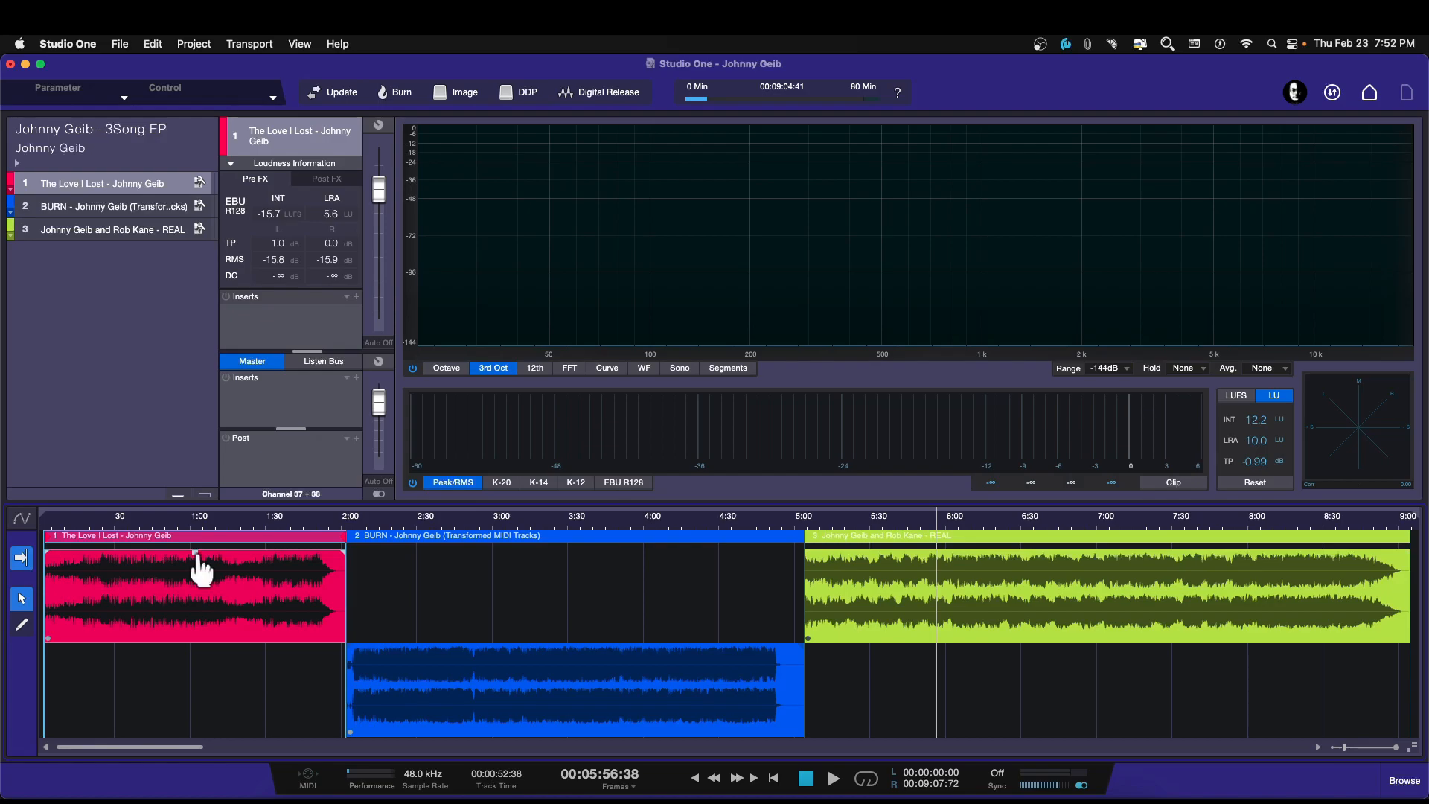
pyautogui.click(570, 698)
pyautogui.click(1138, 586)
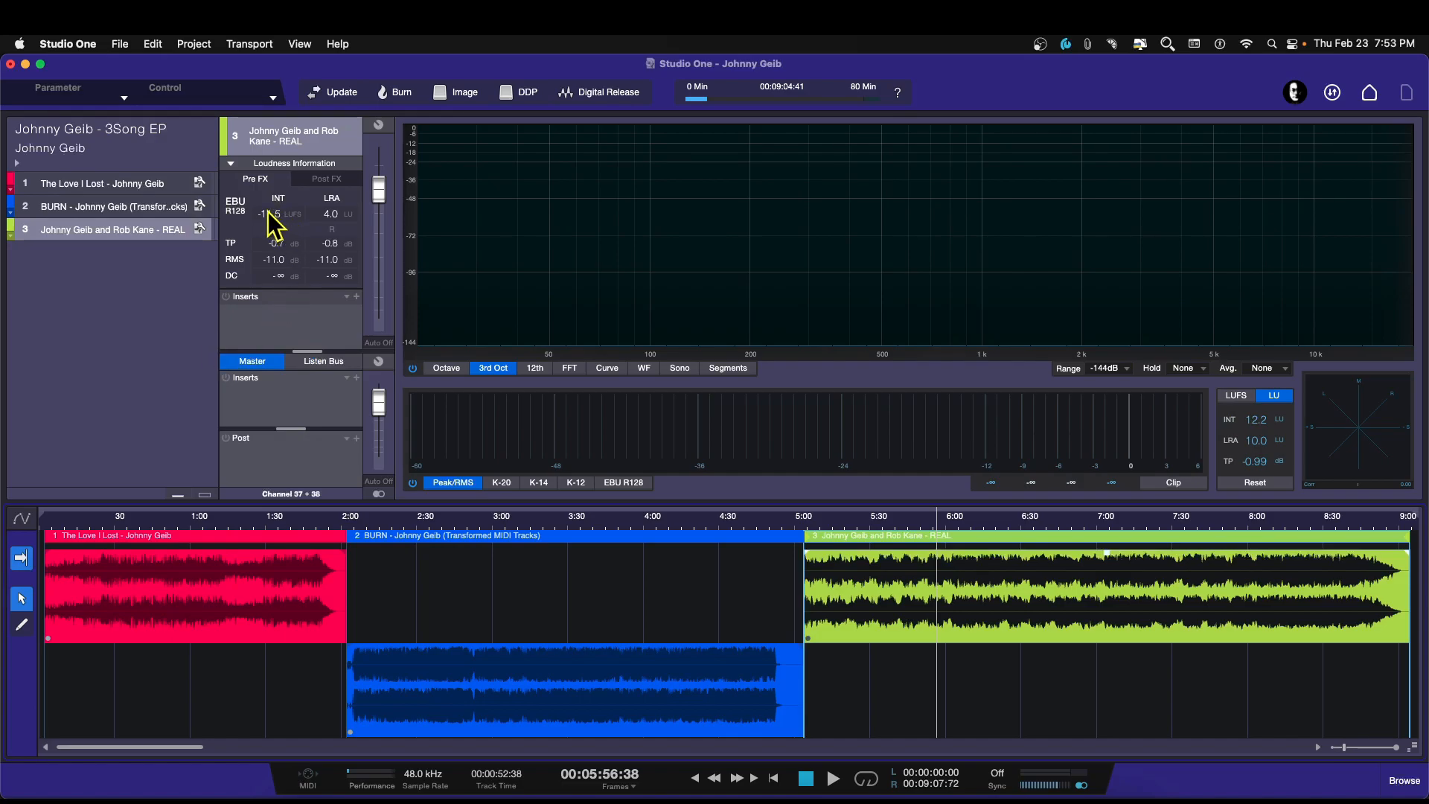
# Step: Select The Love I Lost, play its closing section from about 1:45 while watching the peak meter, and stop playback
pyautogui.click(121, 184)
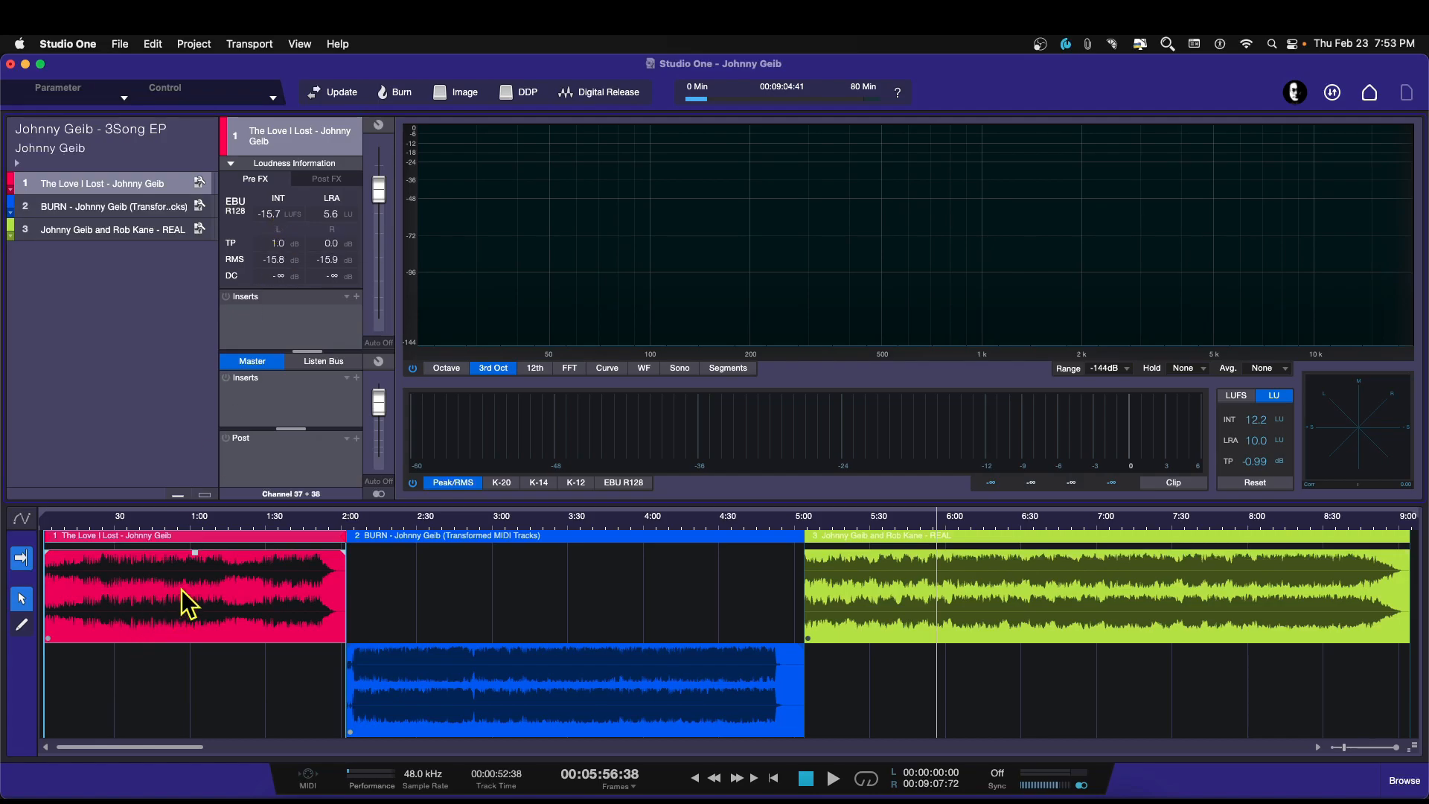
pyautogui.click(311, 527)
pyautogui.press('space')
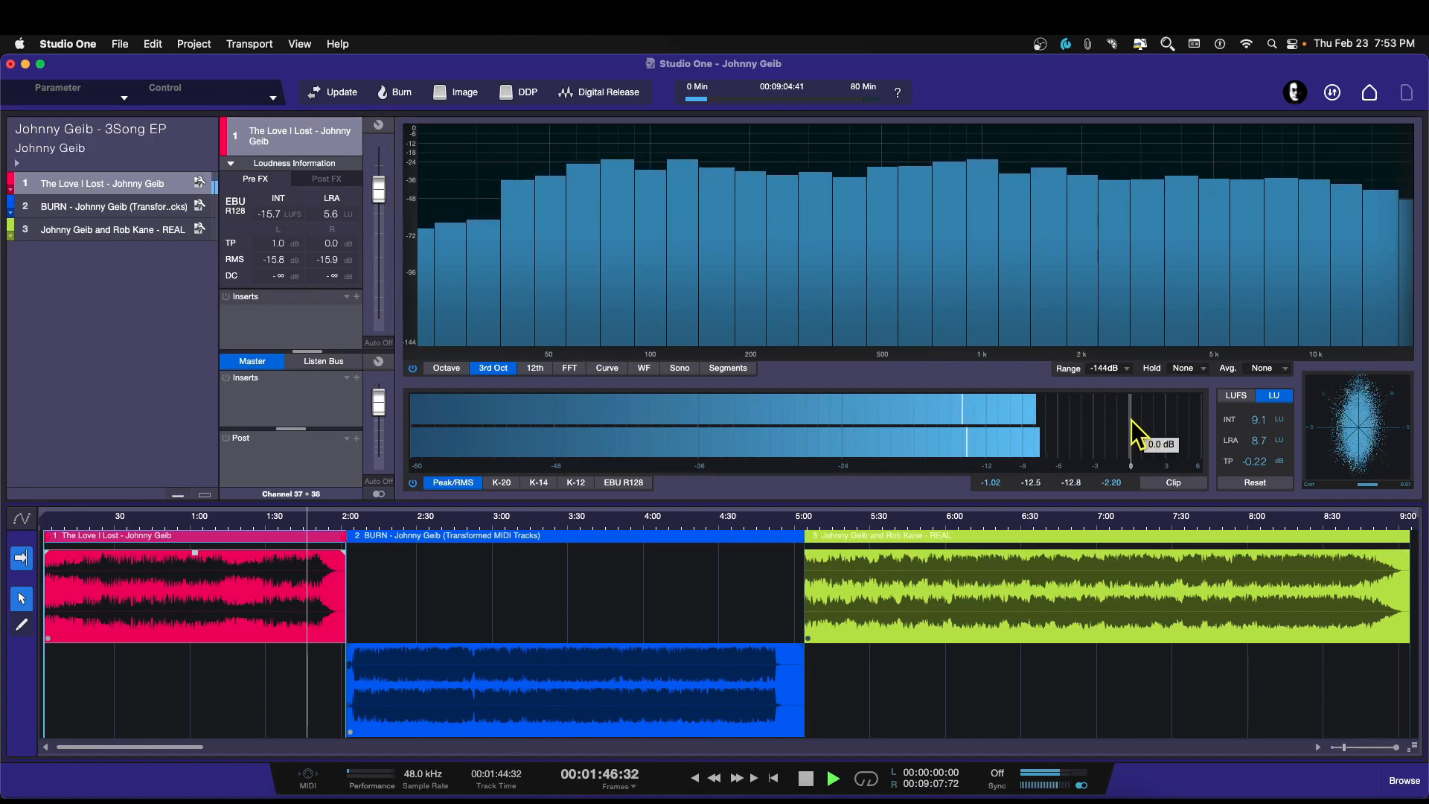
pyautogui.press('space')
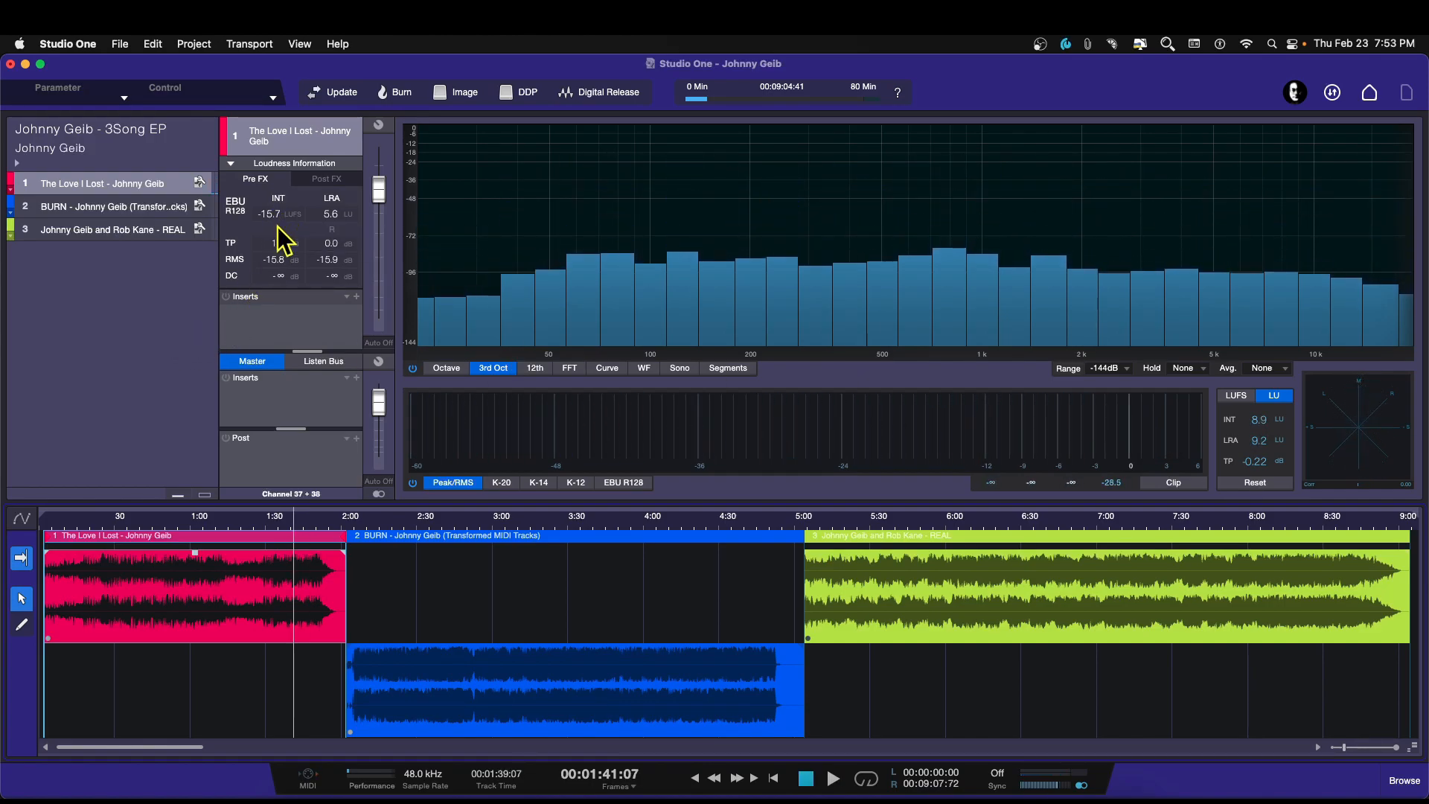
# Step: Lower the clip volume of The Love I Lost to about -16.7 LUFS integrated, enlarge the timeline area and update the song's loudness
pyautogui.moveTo(195, 557); pyautogui.dragTo(196, 561)
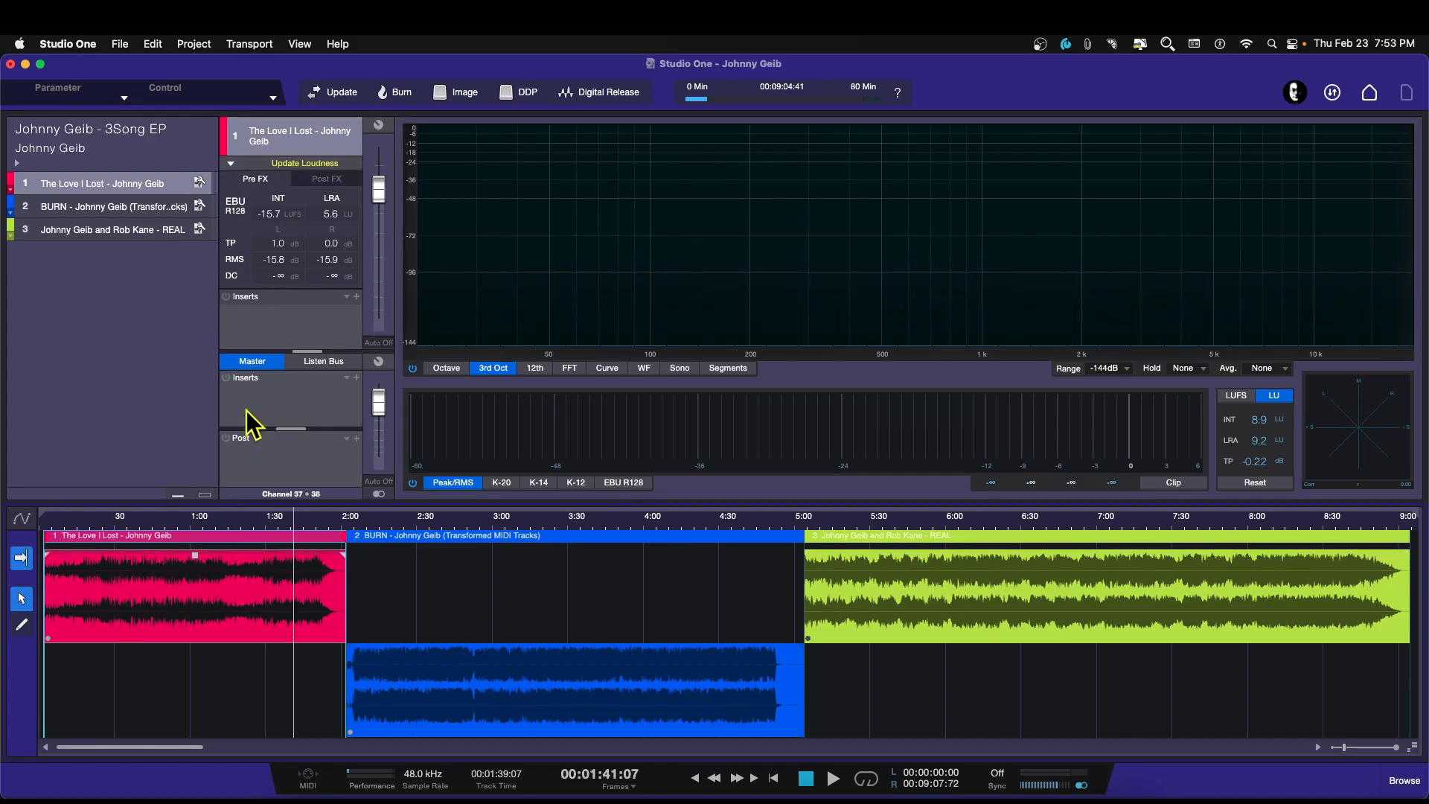
pyautogui.click(292, 163)
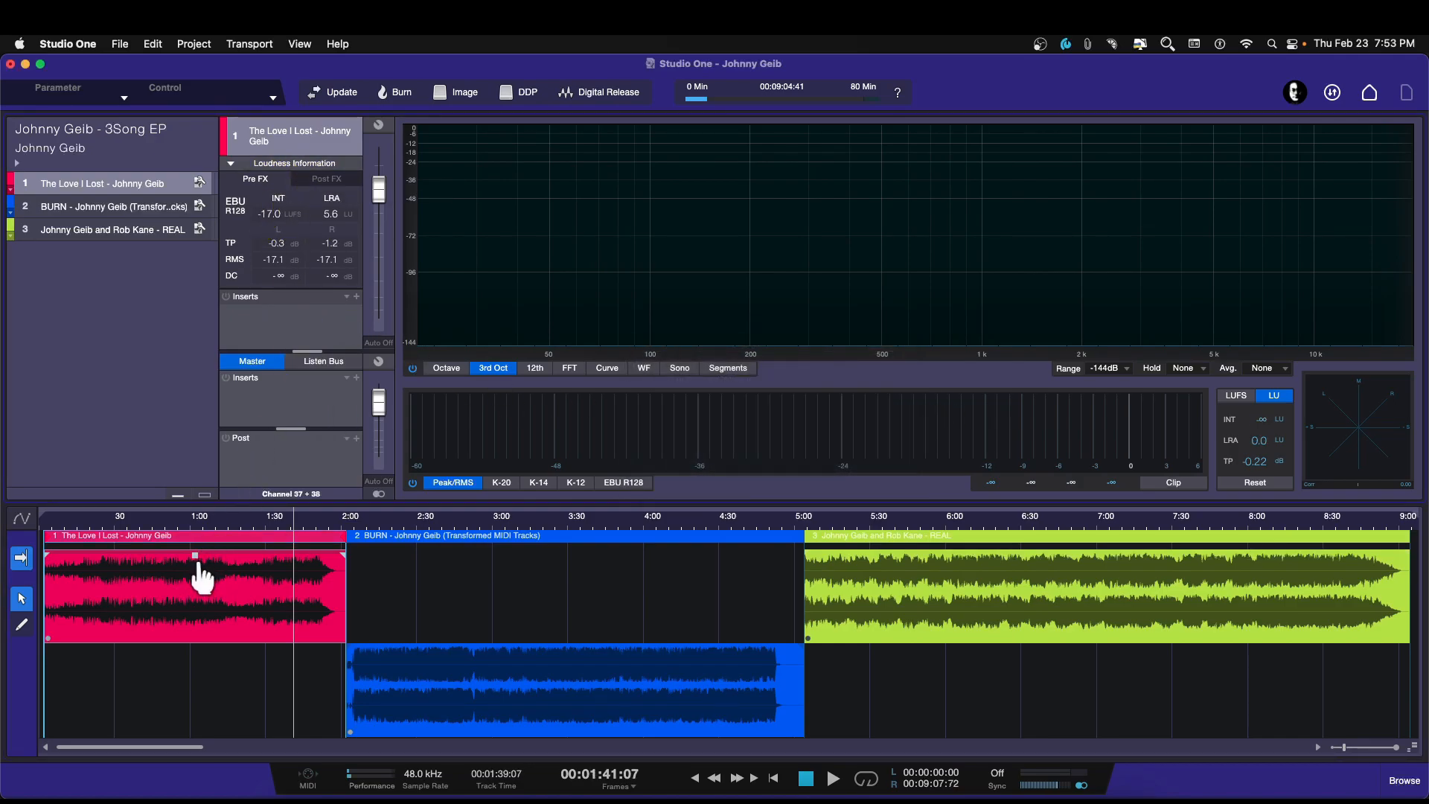
pyautogui.moveTo(195, 564); pyautogui.dragTo(195, 563)
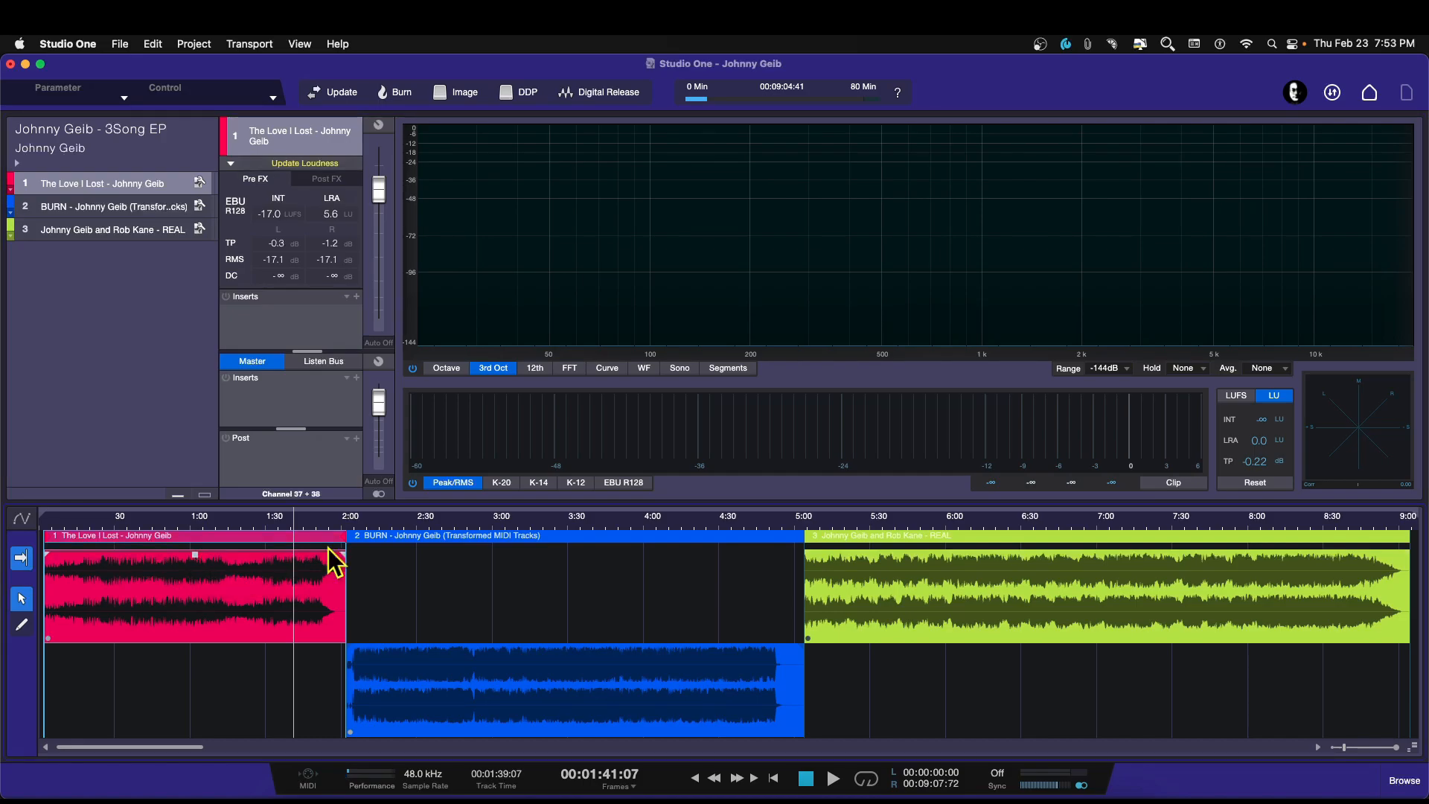
pyautogui.moveTo(447, 499); pyautogui.dragTo(449, 454)
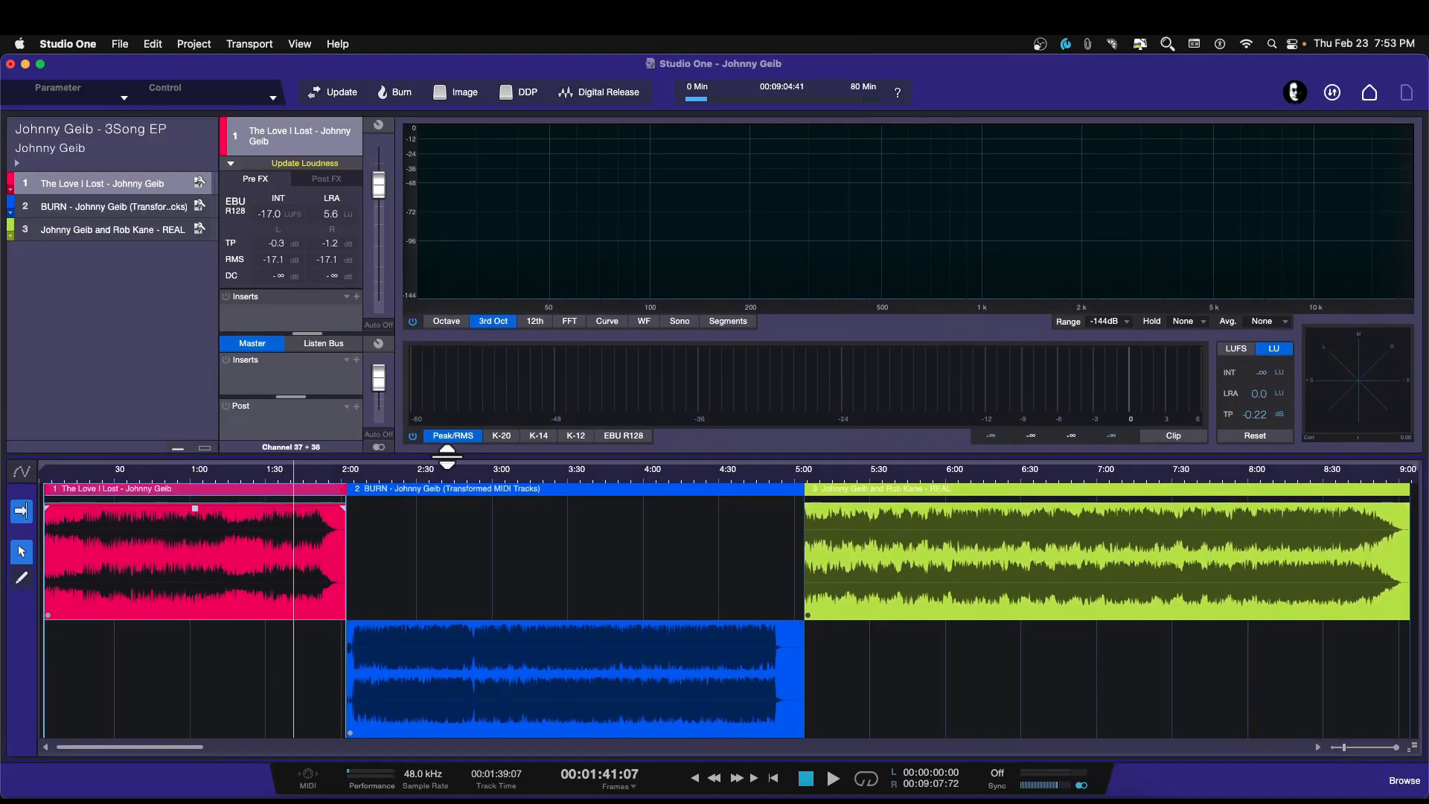
pyautogui.click(291, 163)
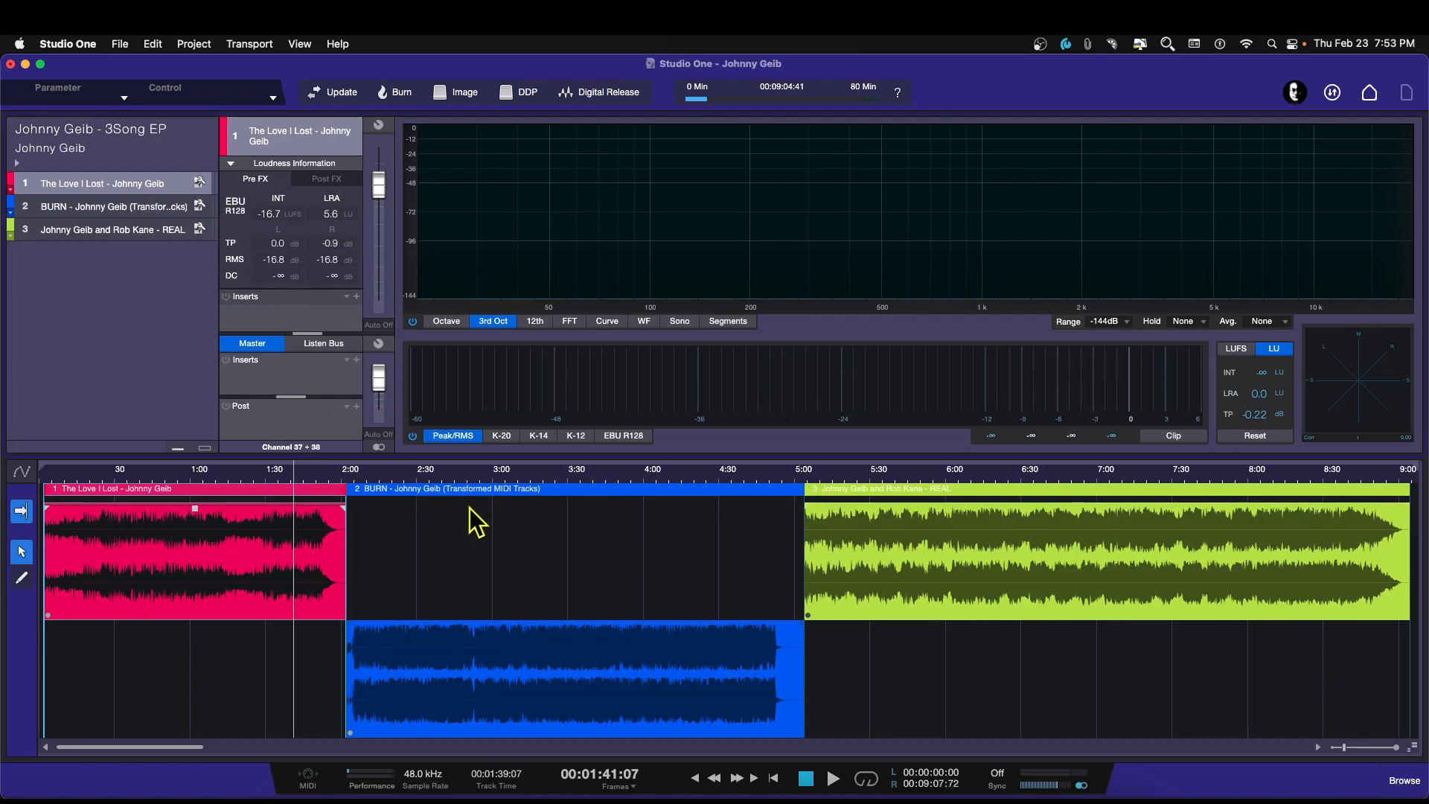
# Step: Lower the clip volume of BURN in stages to about -16.2 LUFS integrated, updating its loudness information after each change
pyautogui.click(149, 208)
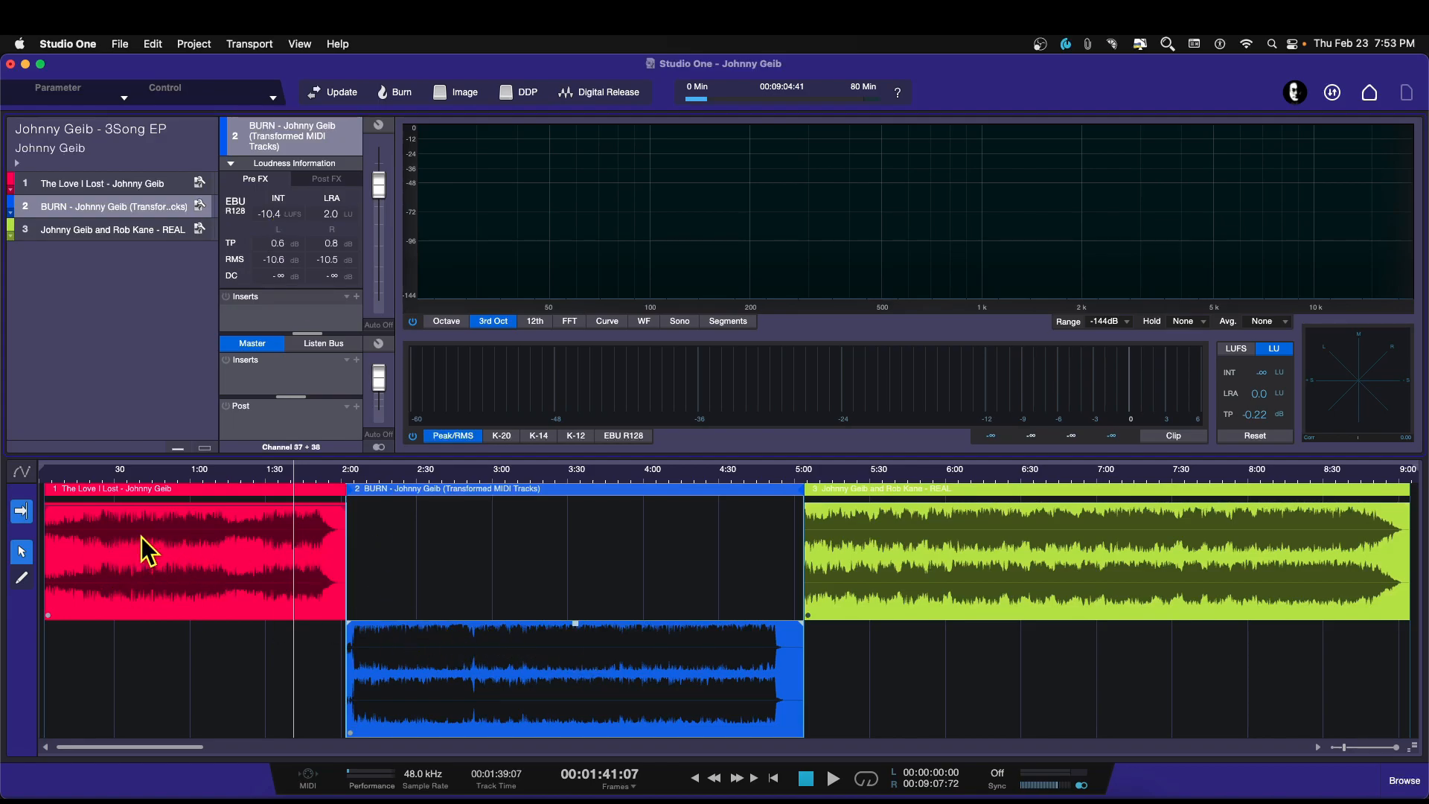
pyautogui.moveTo(576, 626)
pyautogui.moveTo(577, 627); pyautogui.dragTo(577, 646)
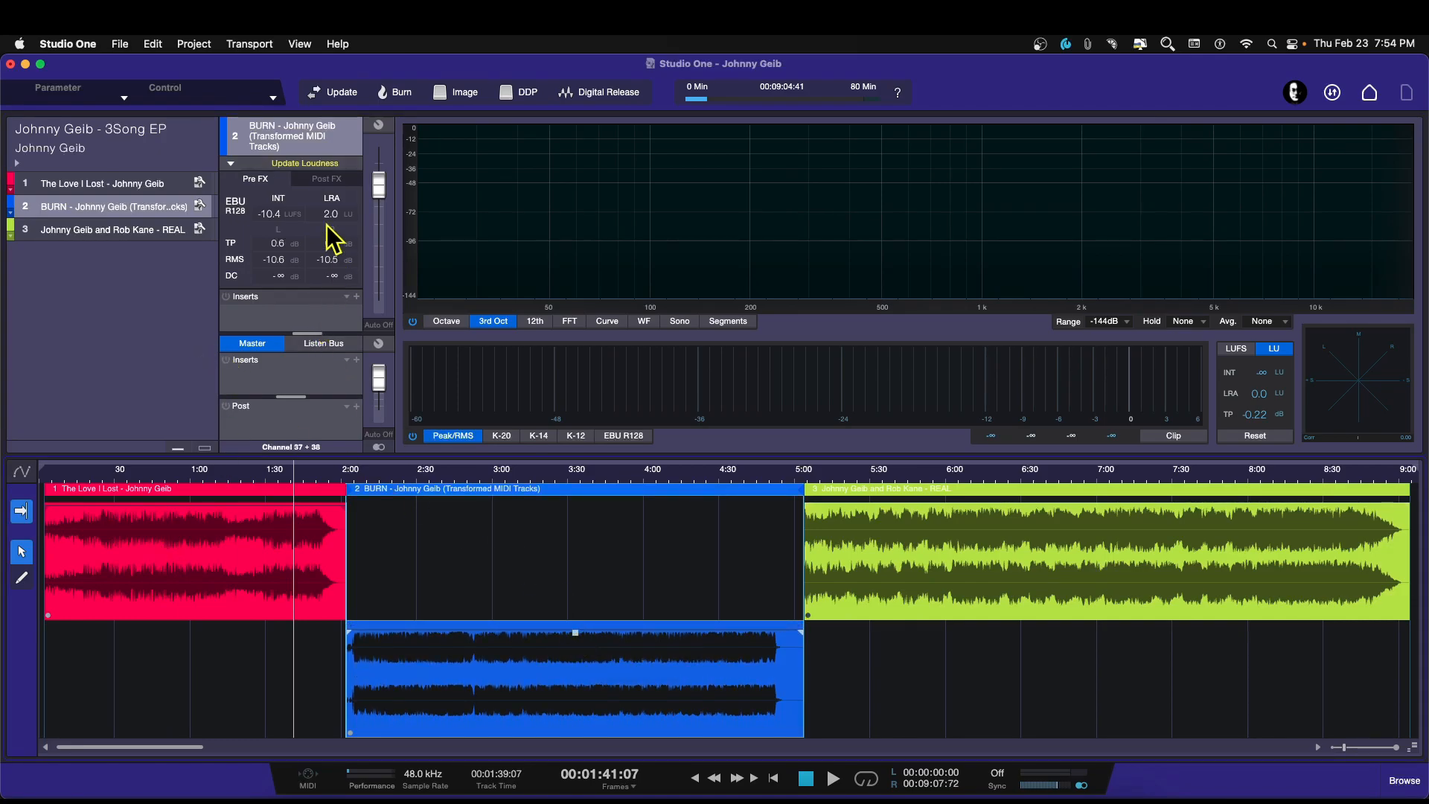
pyautogui.click(291, 162)
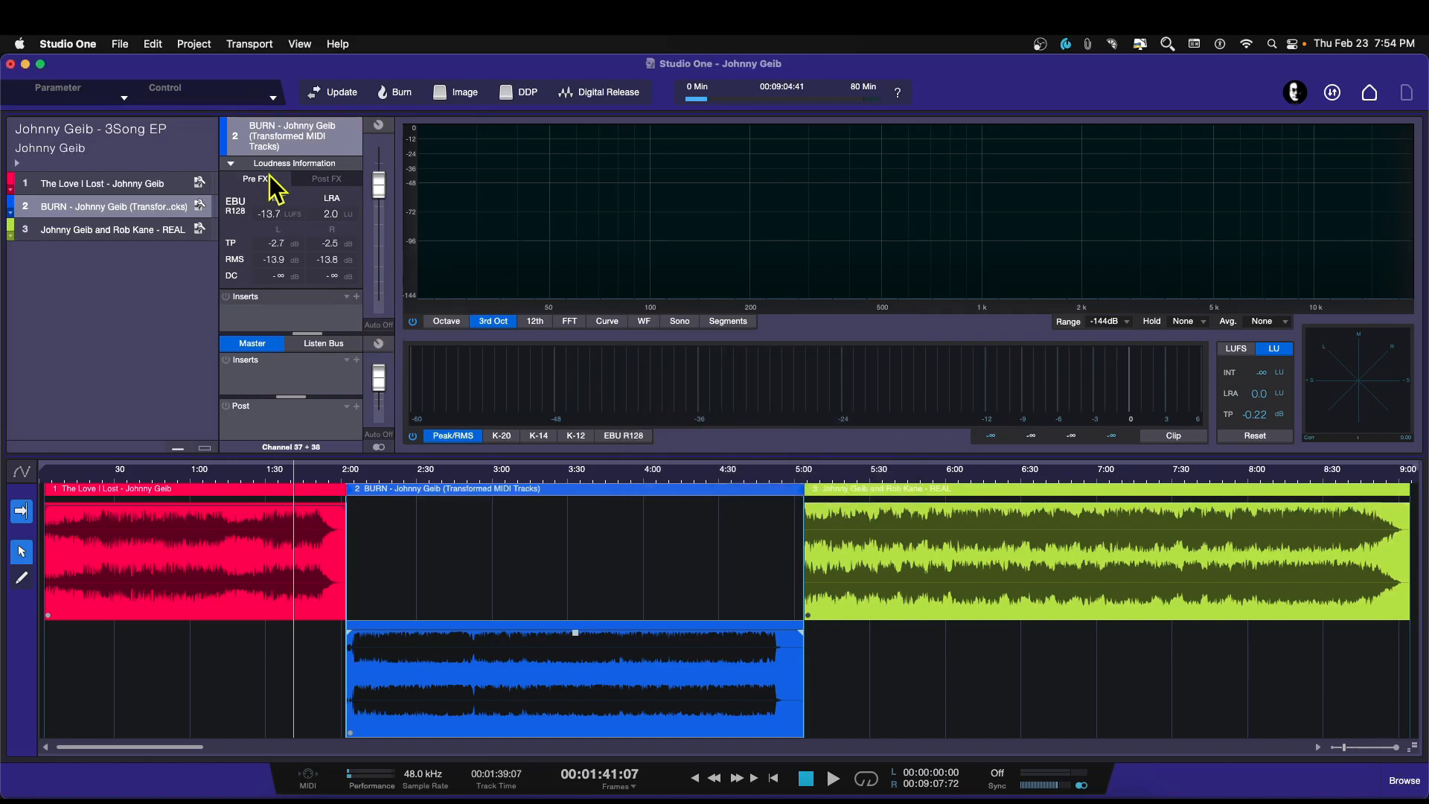
pyautogui.moveTo(575, 633); pyautogui.dragTo(577, 644)
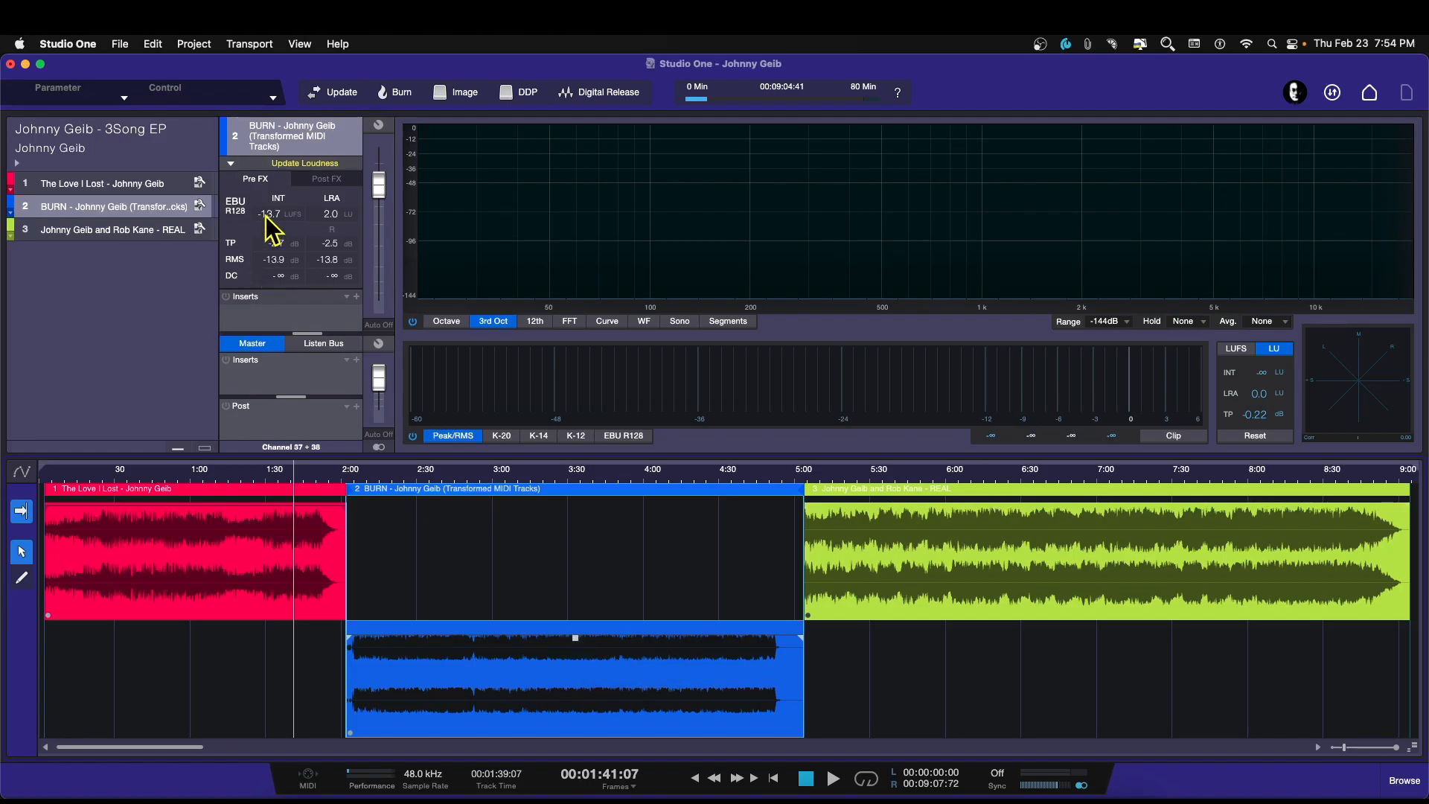
pyautogui.click(291, 164)
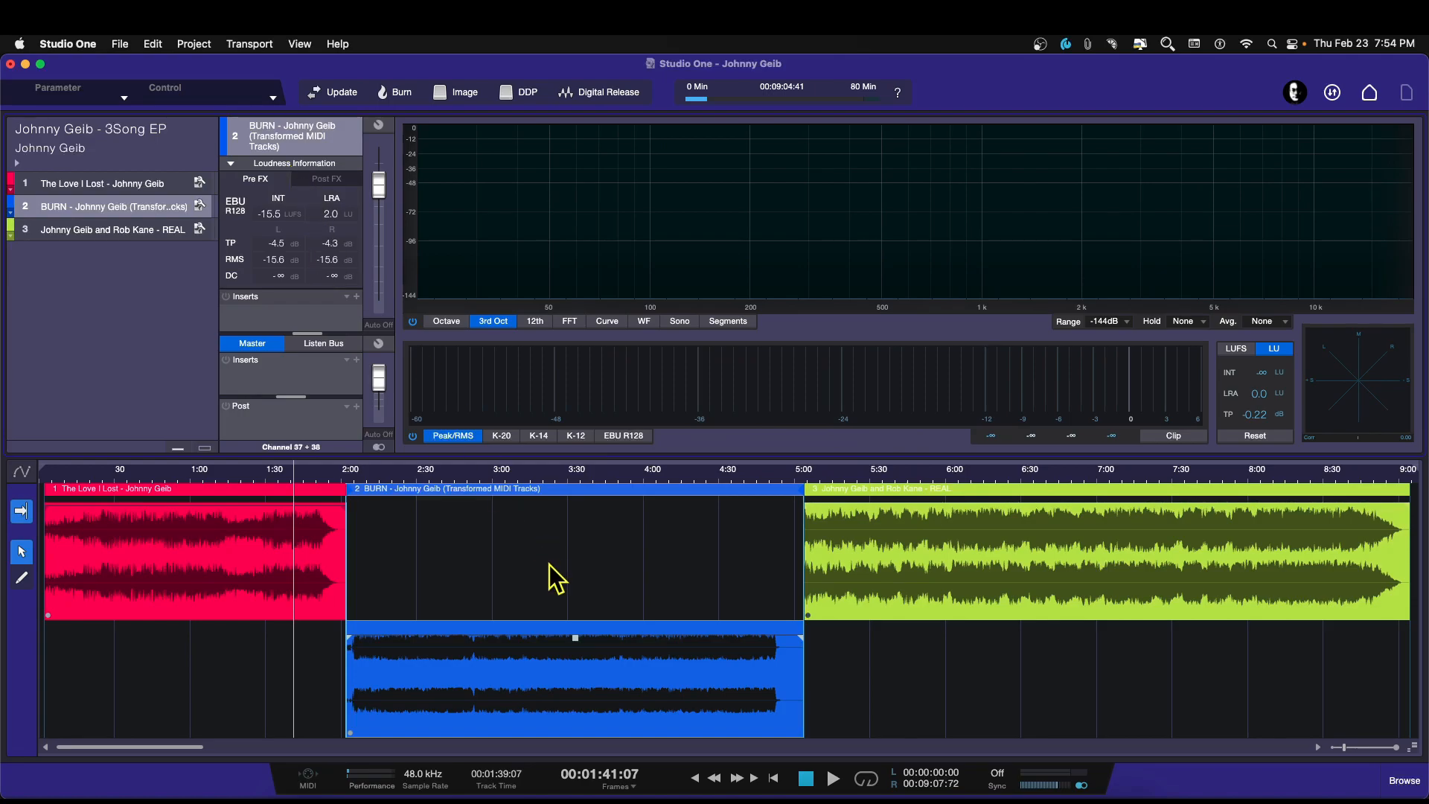
pyautogui.moveTo(576, 638); pyautogui.dragTo(577, 640)
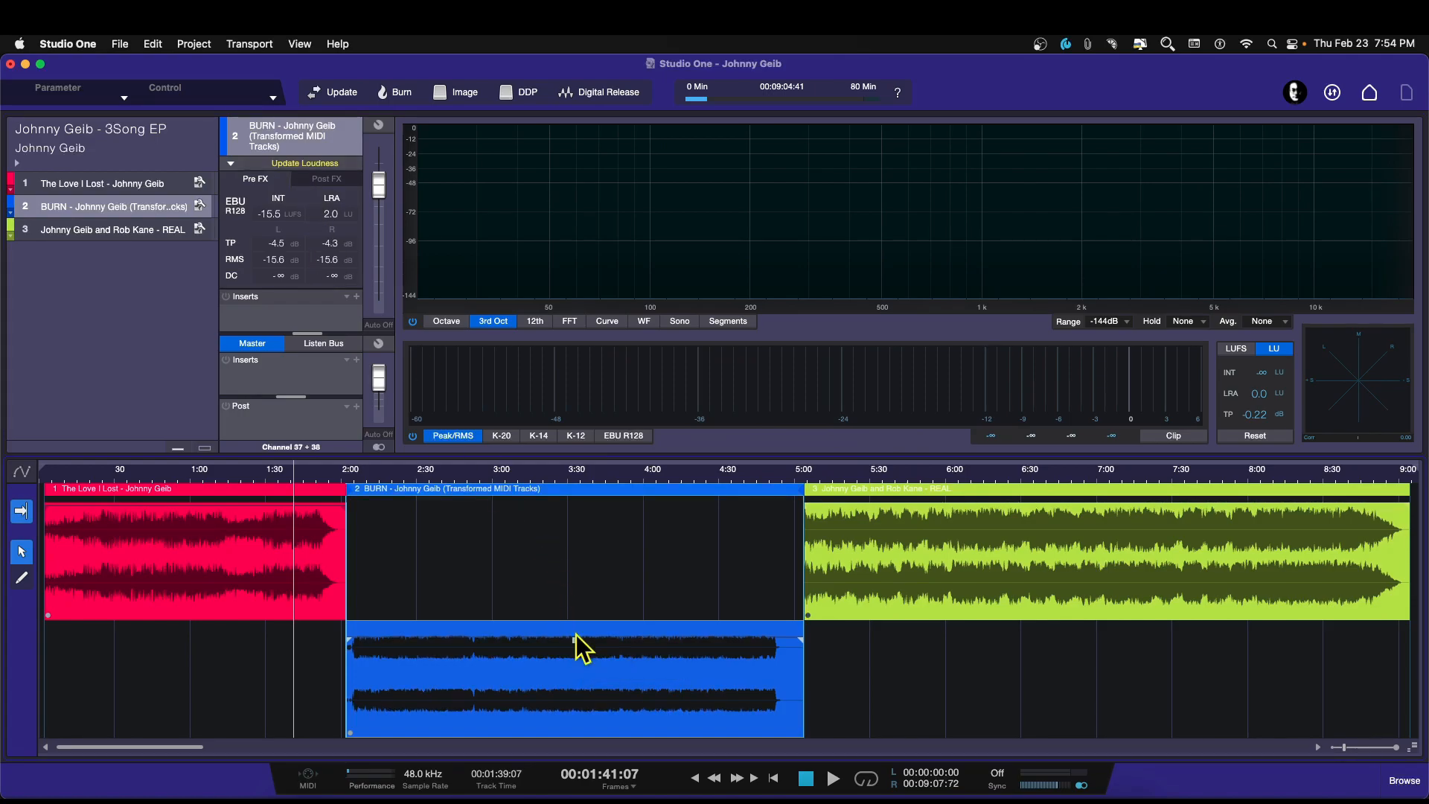
pyautogui.click(305, 163)
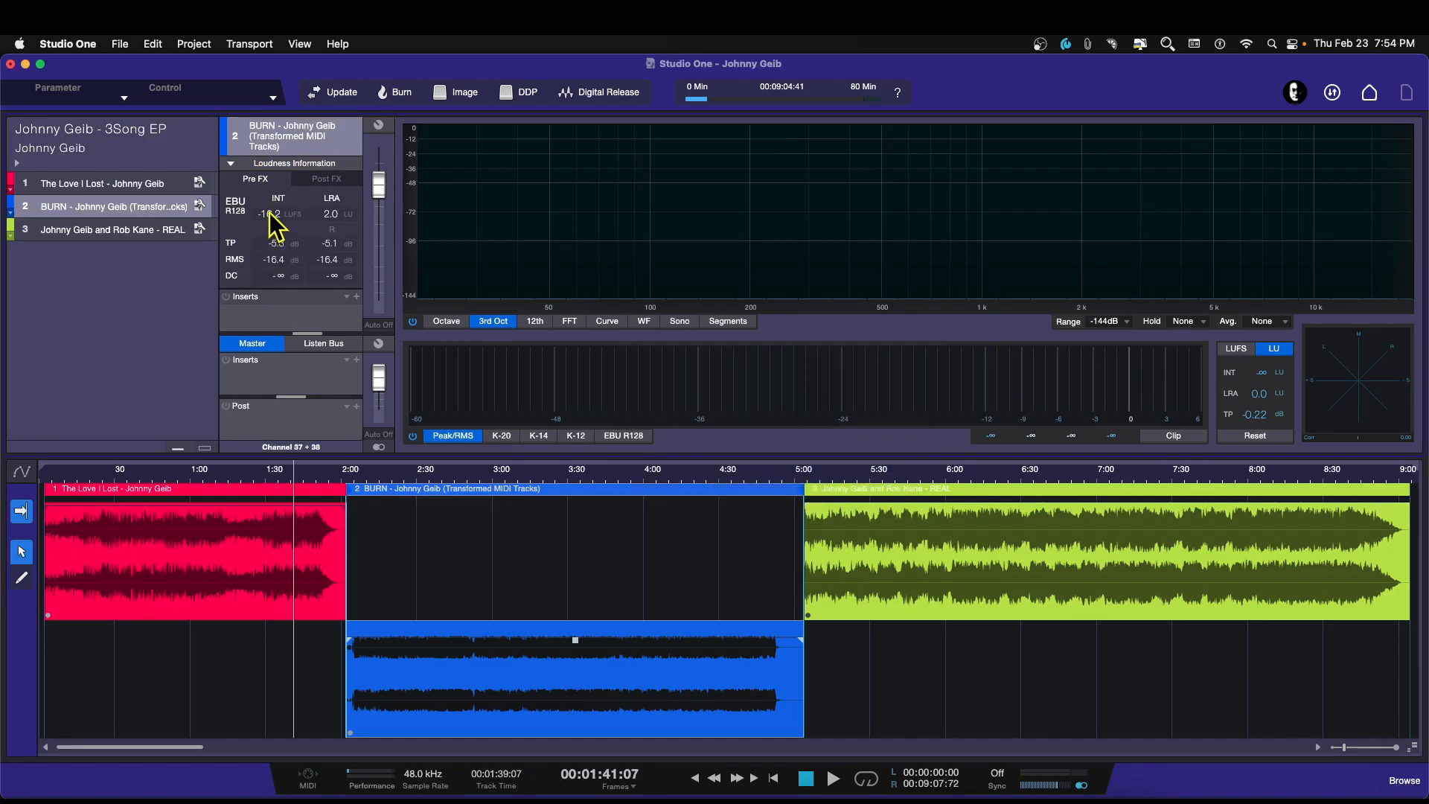
# Step: Lower the clip volume of BURN to about -16.7 LUFS integrated, update its loudness and compare it with The Love I Lost
pyautogui.moveTo(578, 645)
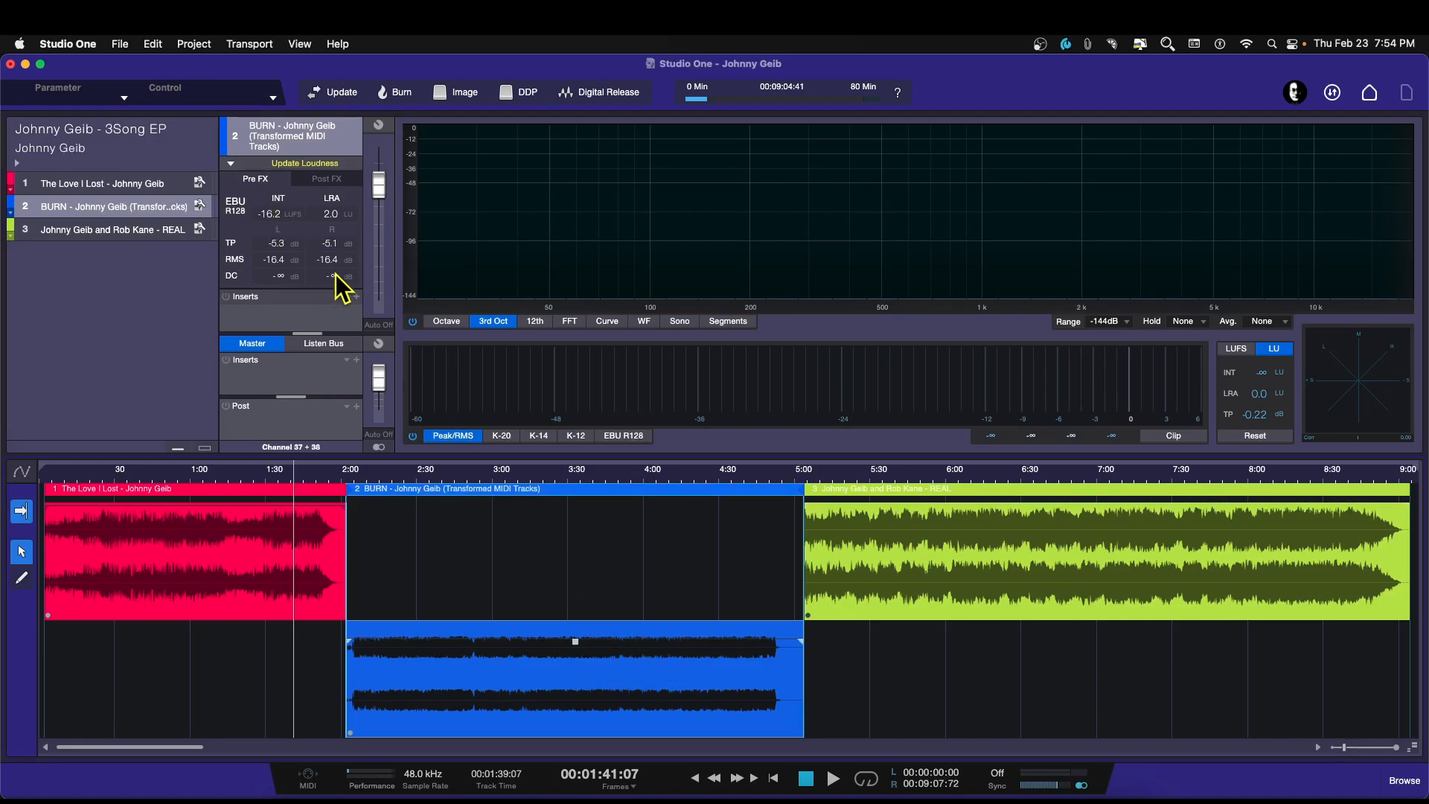
pyautogui.click(310, 164)
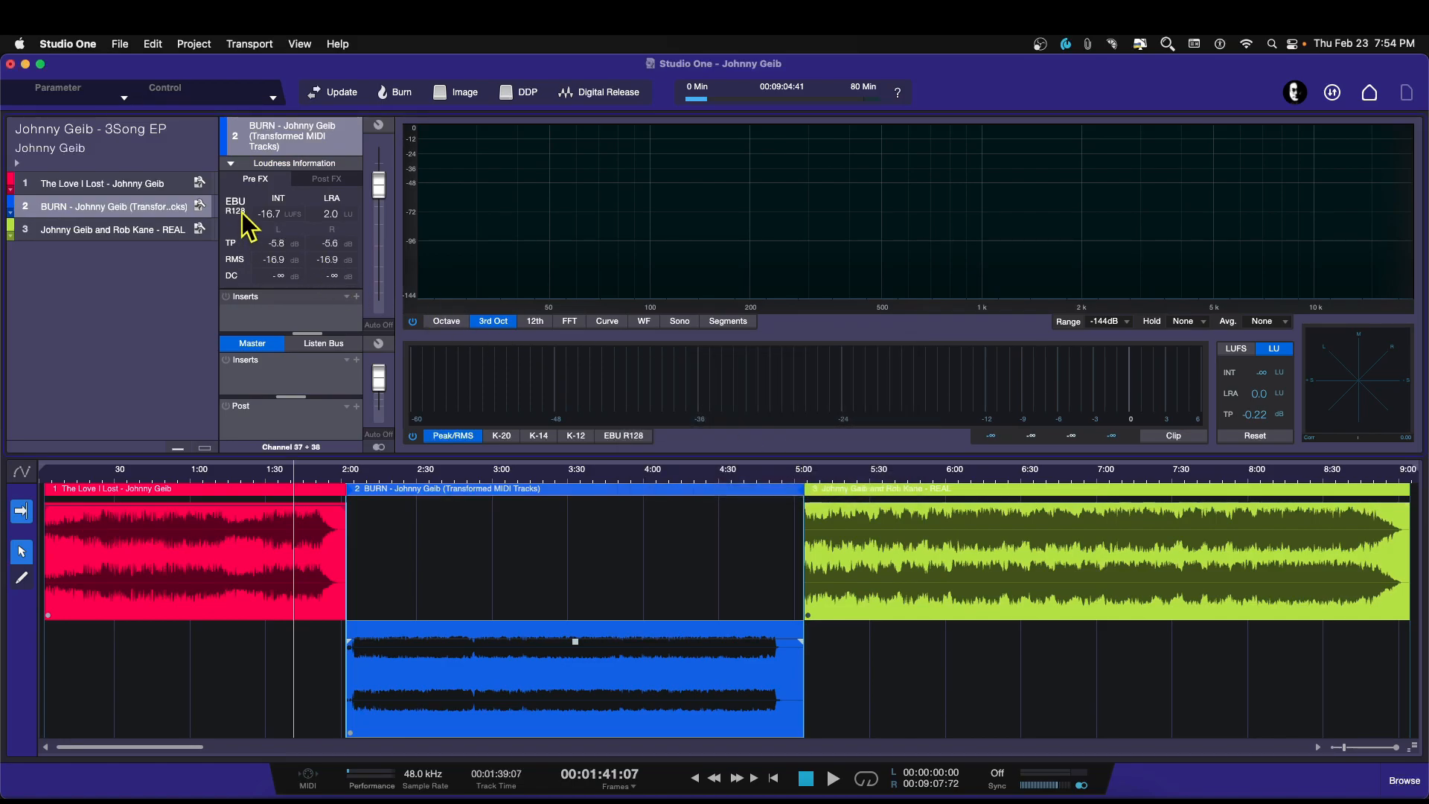
pyautogui.click(133, 185)
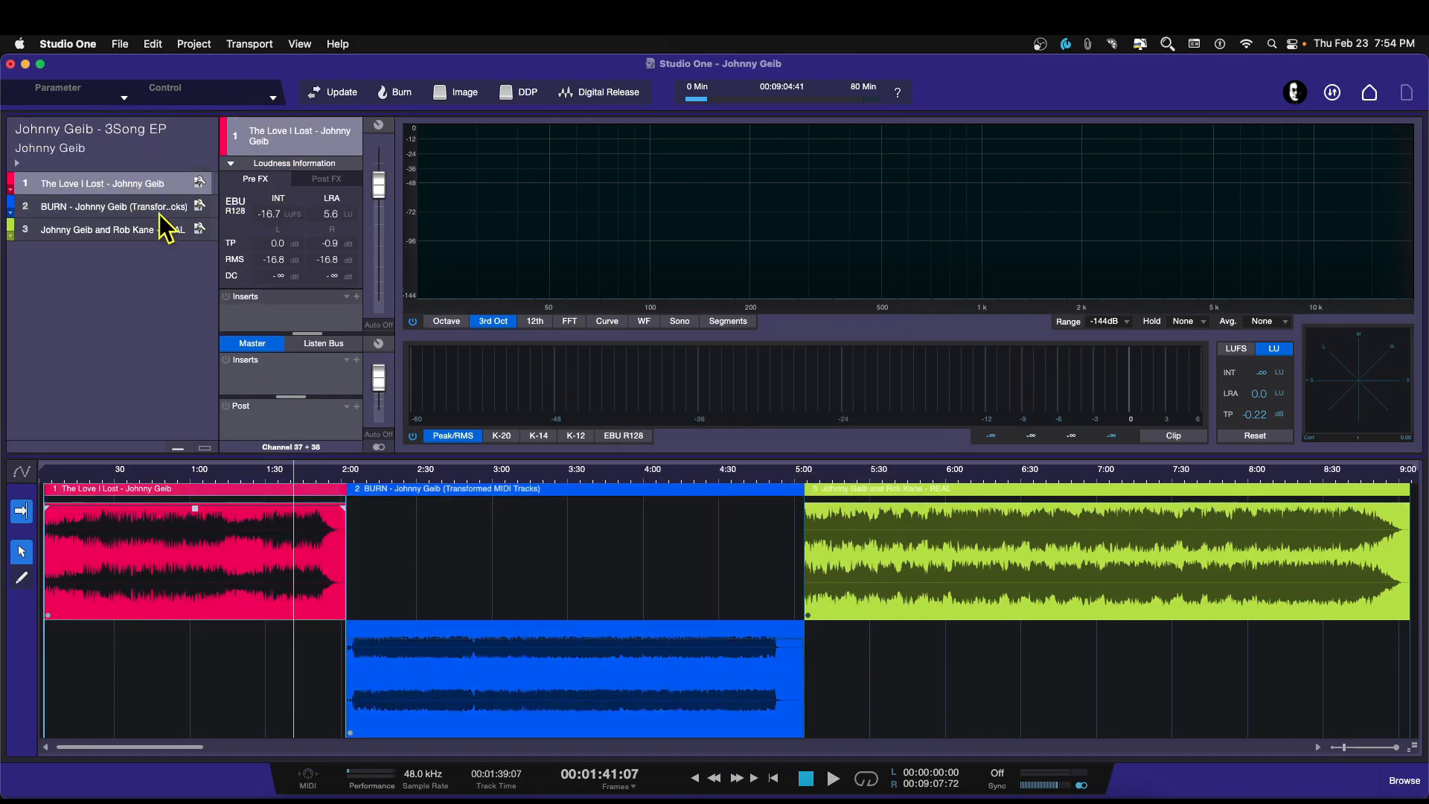
pyautogui.click(115, 213)
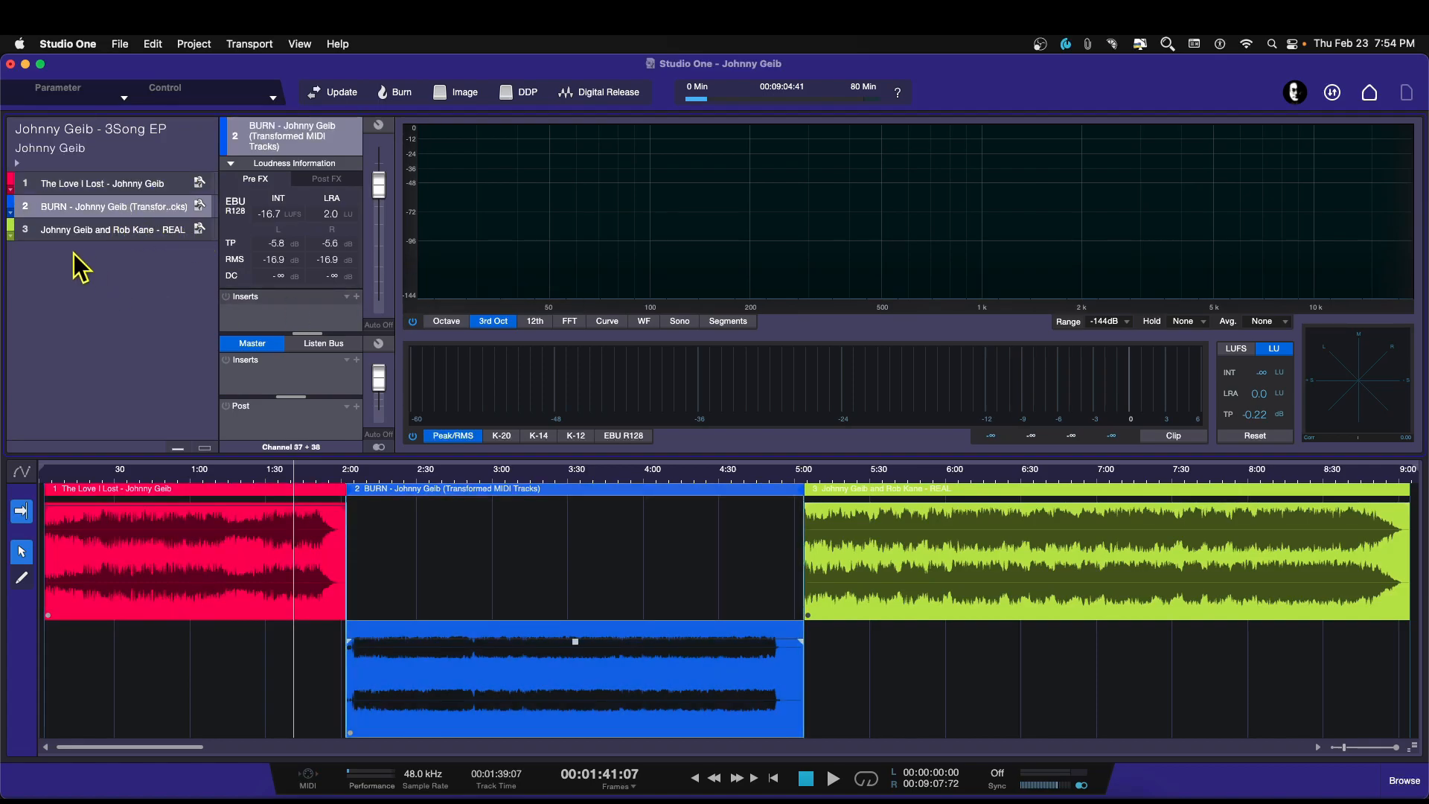
# Step: Lower the clip volume of REAL to about -16.6 LUFS integrated, updating its loudness information after each adjustment
pyautogui.click(125, 231)
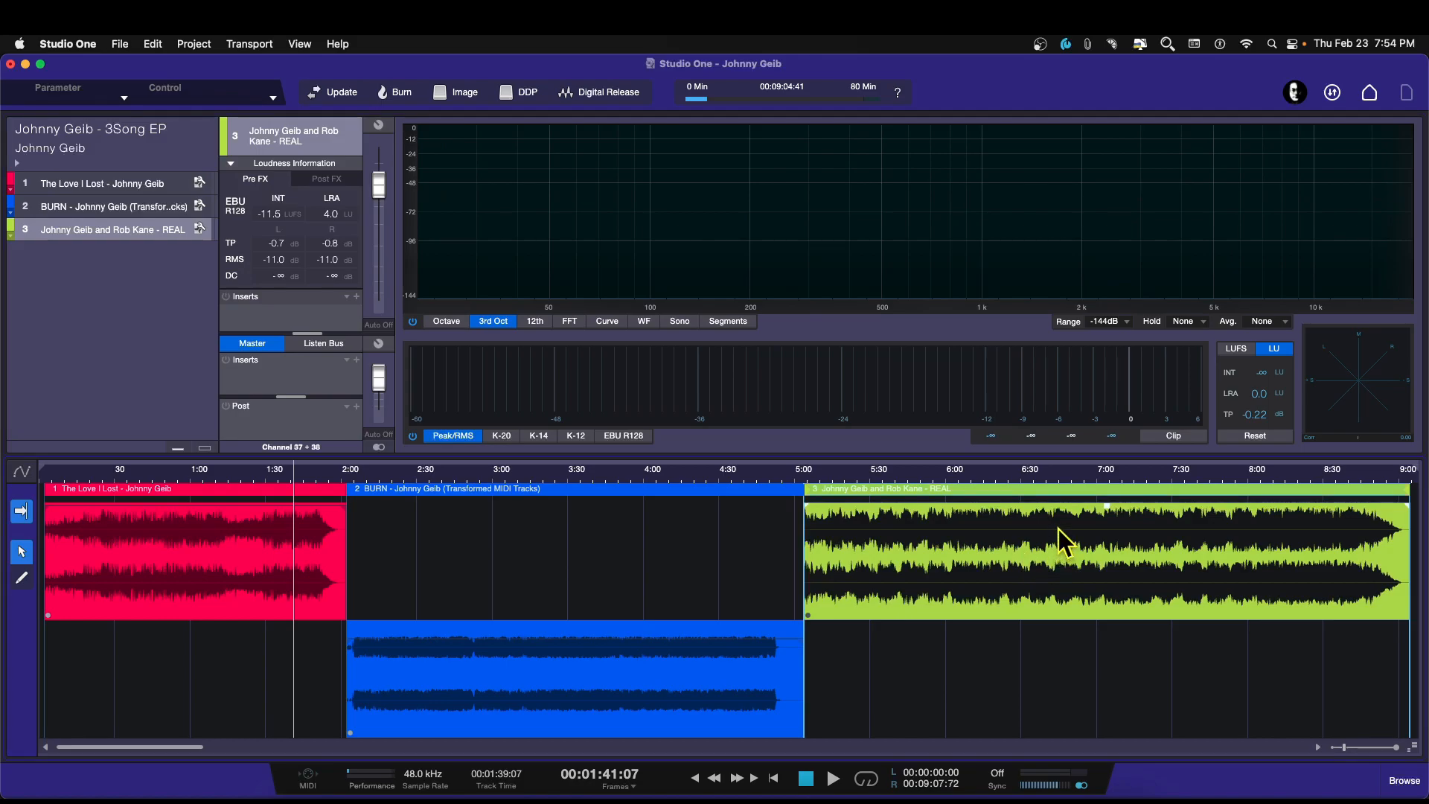
pyautogui.moveTo(1107, 507); pyautogui.dragTo(1109, 524)
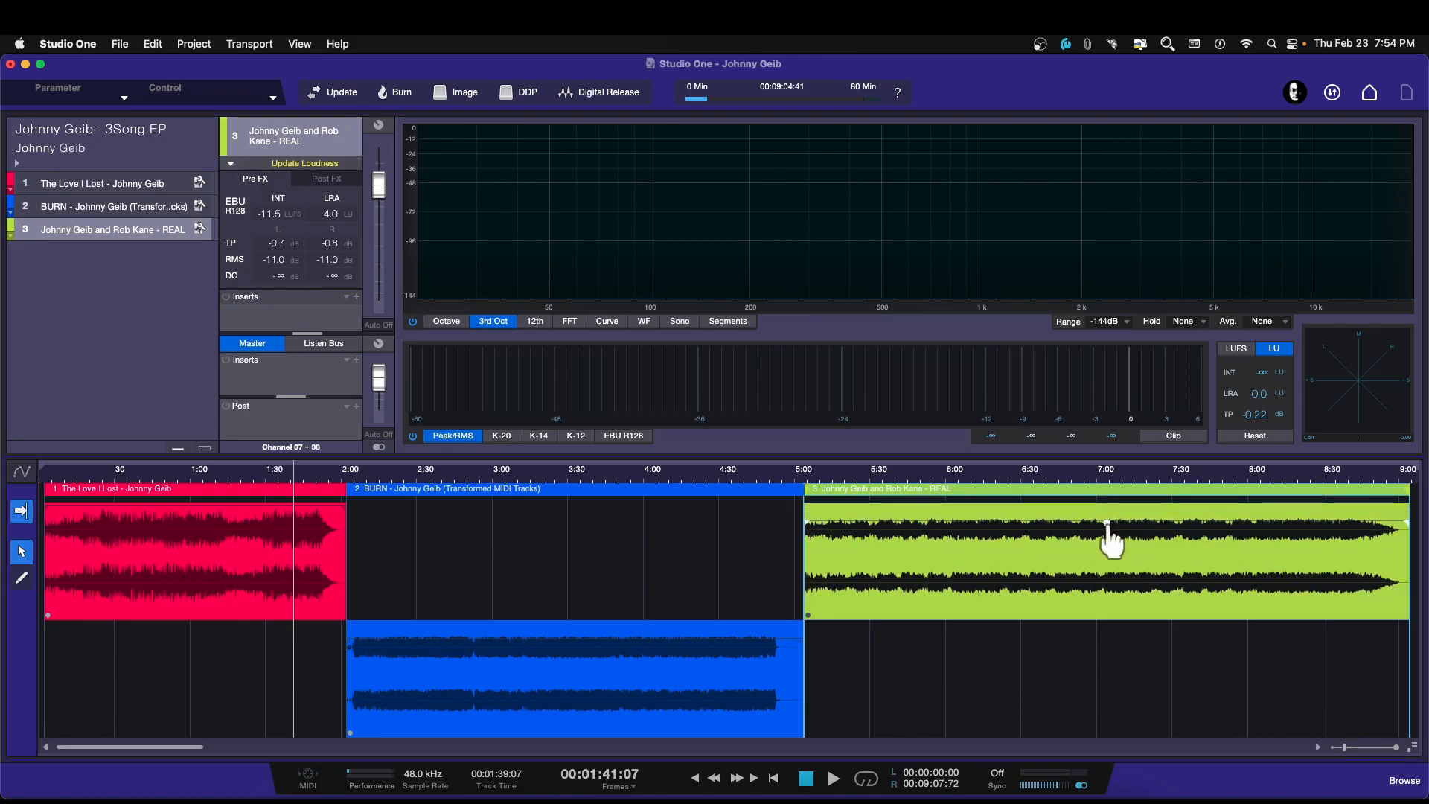
pyautogui.click(307, 163)
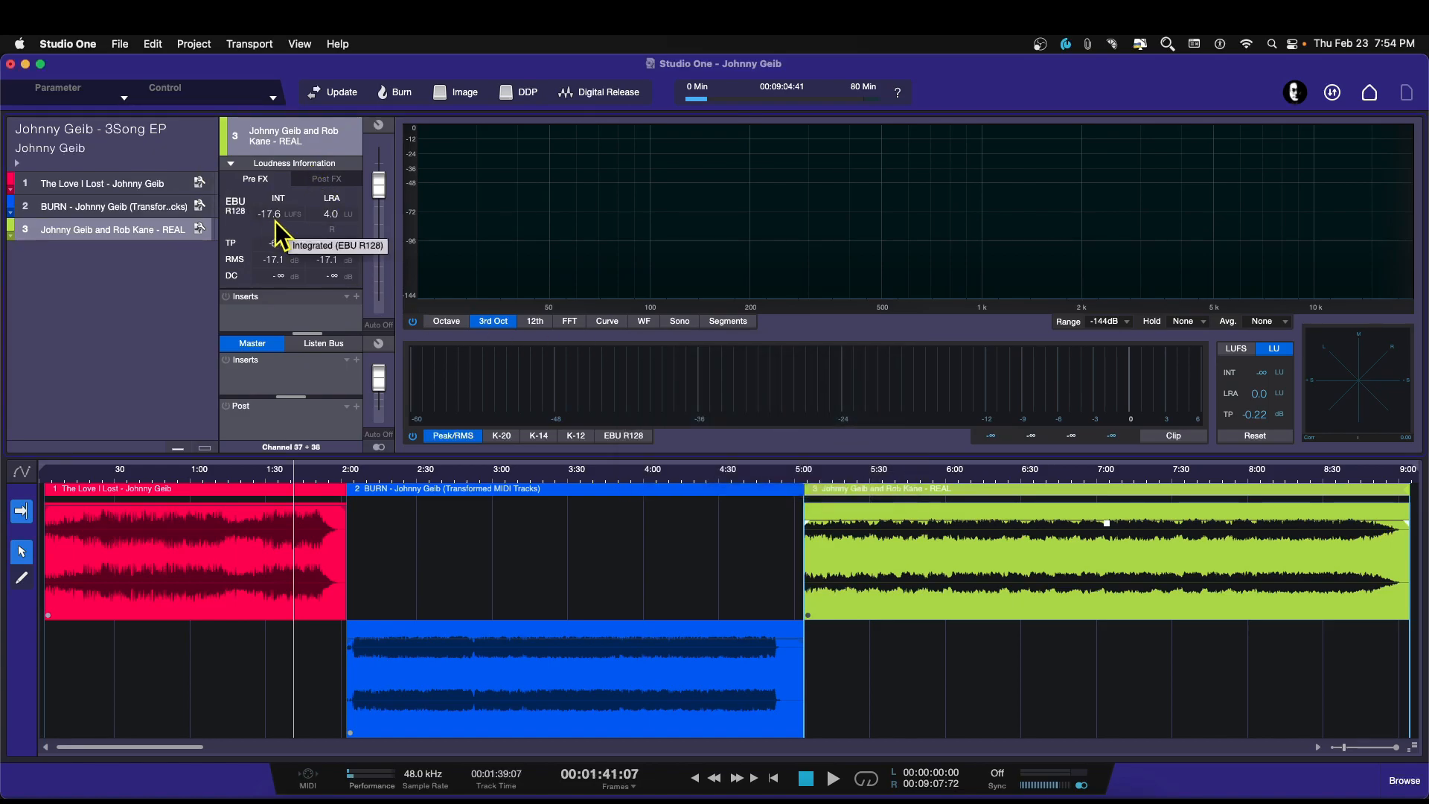
pyautogui.moveTo(1107, 524); pyautogui.dragTo(1107, 520)
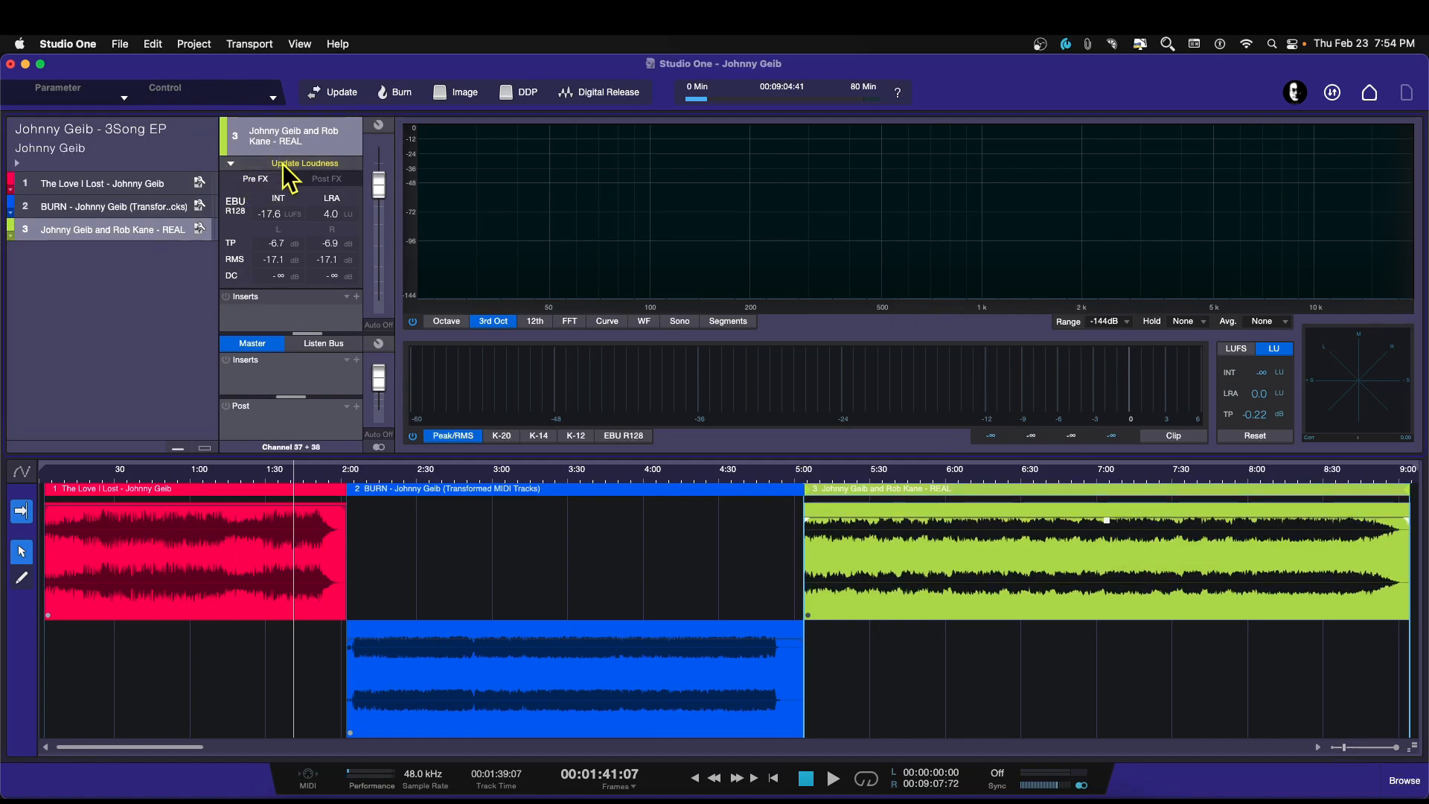
pyautogui.click(283, 164)
# Step: Check the updated integrated loudness of BURN, The Love I Lost and REAL against each other
pyautogui.click(140, 207)
pyautogui.click(141, 189)
pyautogui.click(140, 207)
pyautogui.click(139, 231)
# Step: Play The Love I Lost from about 1:41, audition BURN near 4:17 and REAL near 8:14 for comparison, and stop playback
pyautogui.press('space')
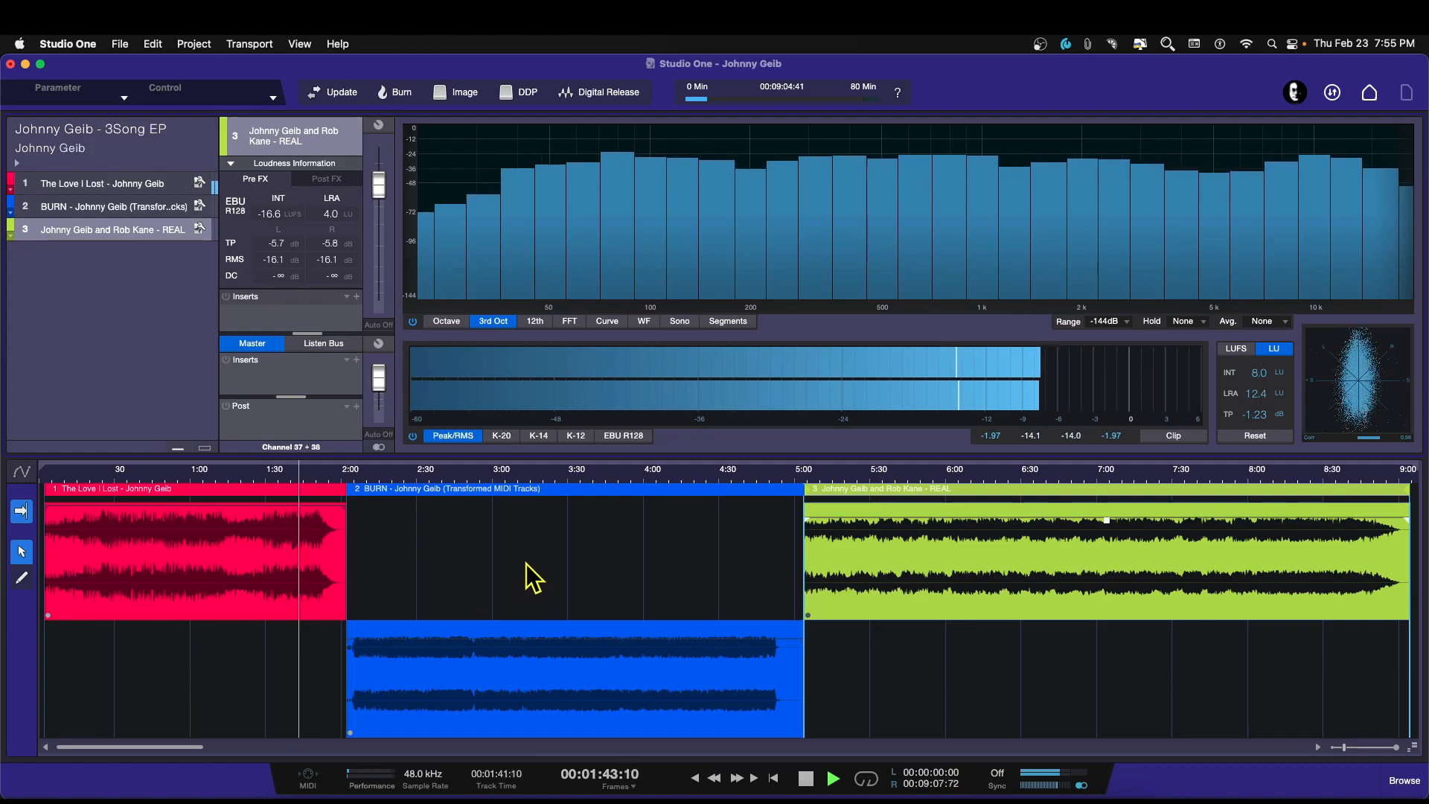
pyautogui.click(686, 476)
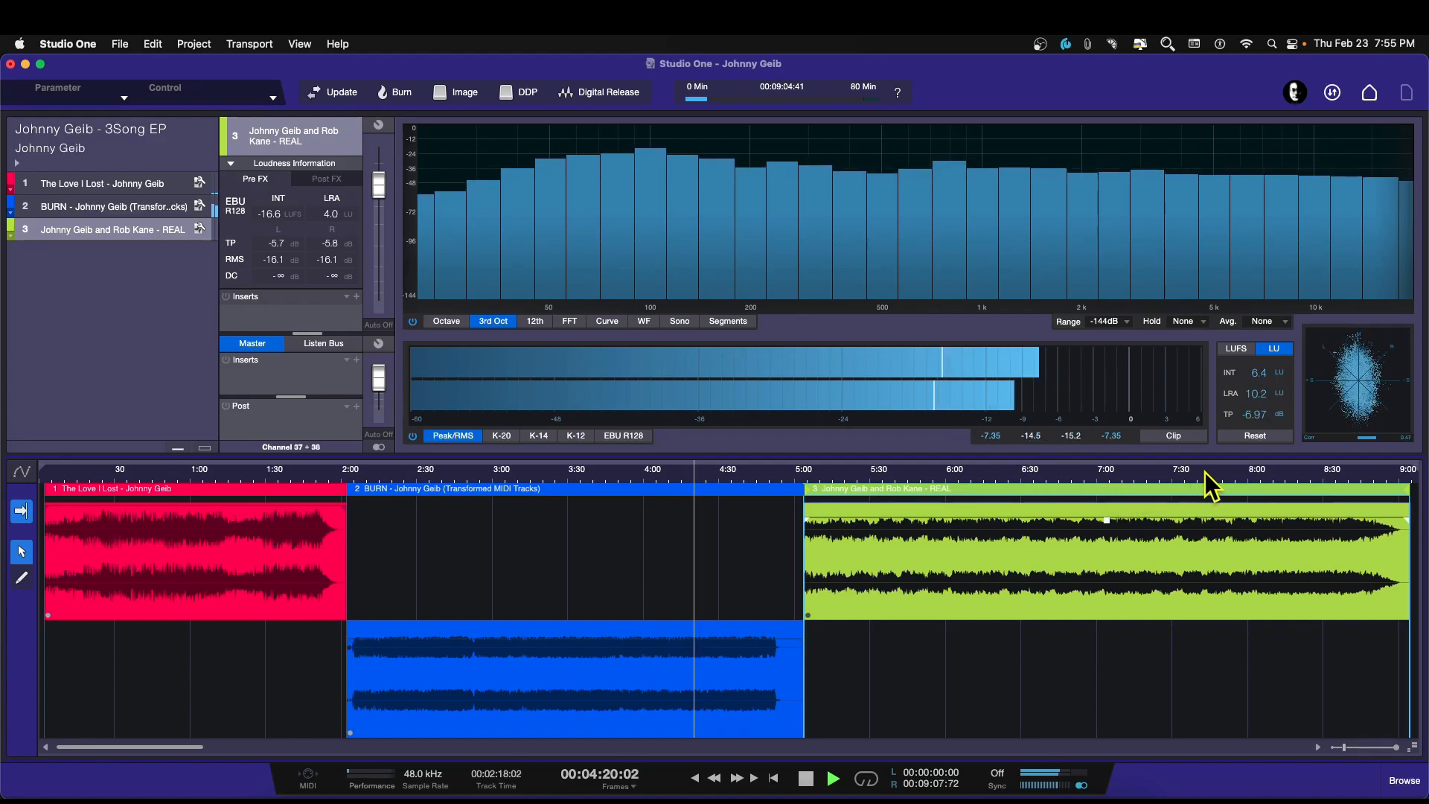
pyautogui.click(1282, 477)
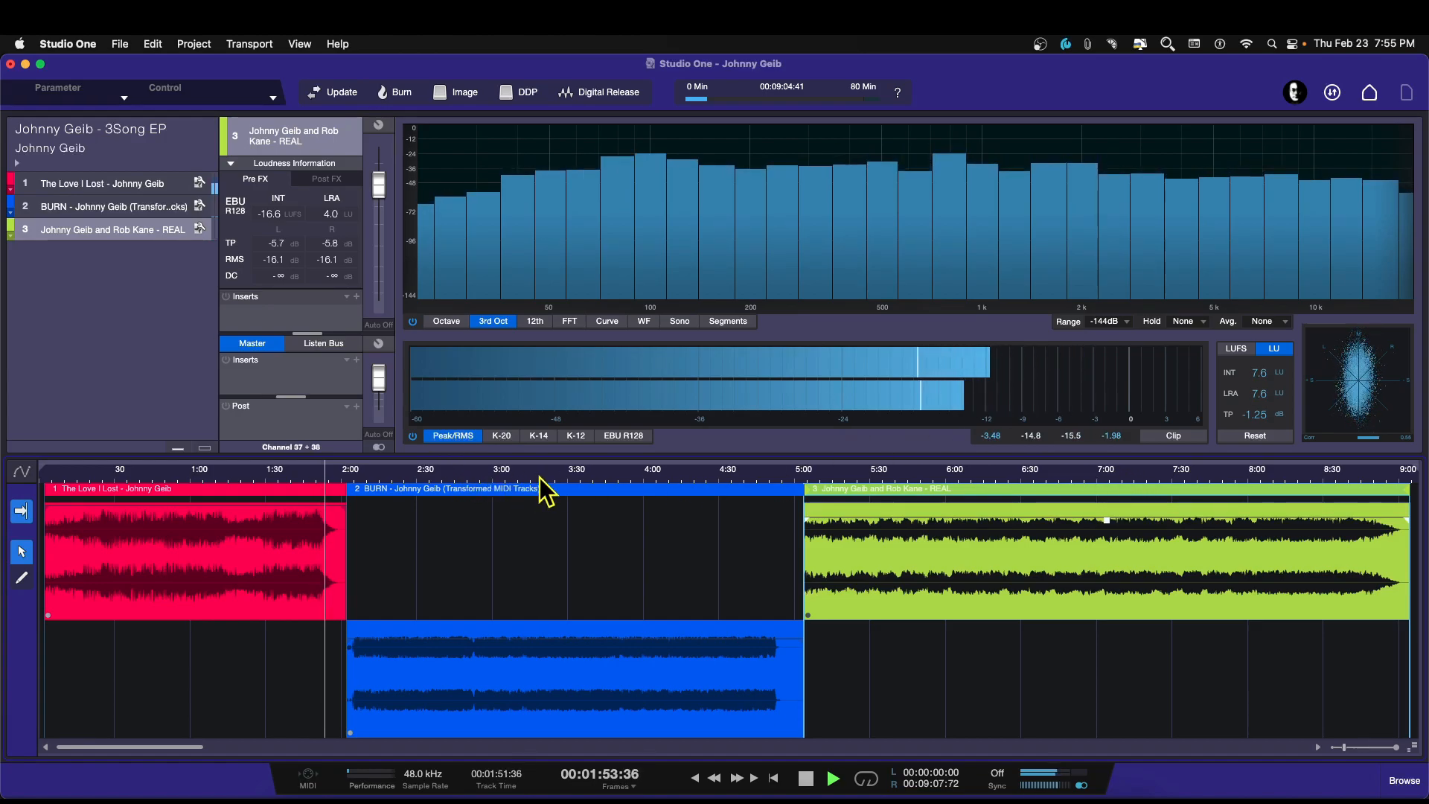
pyautogui.press('space')
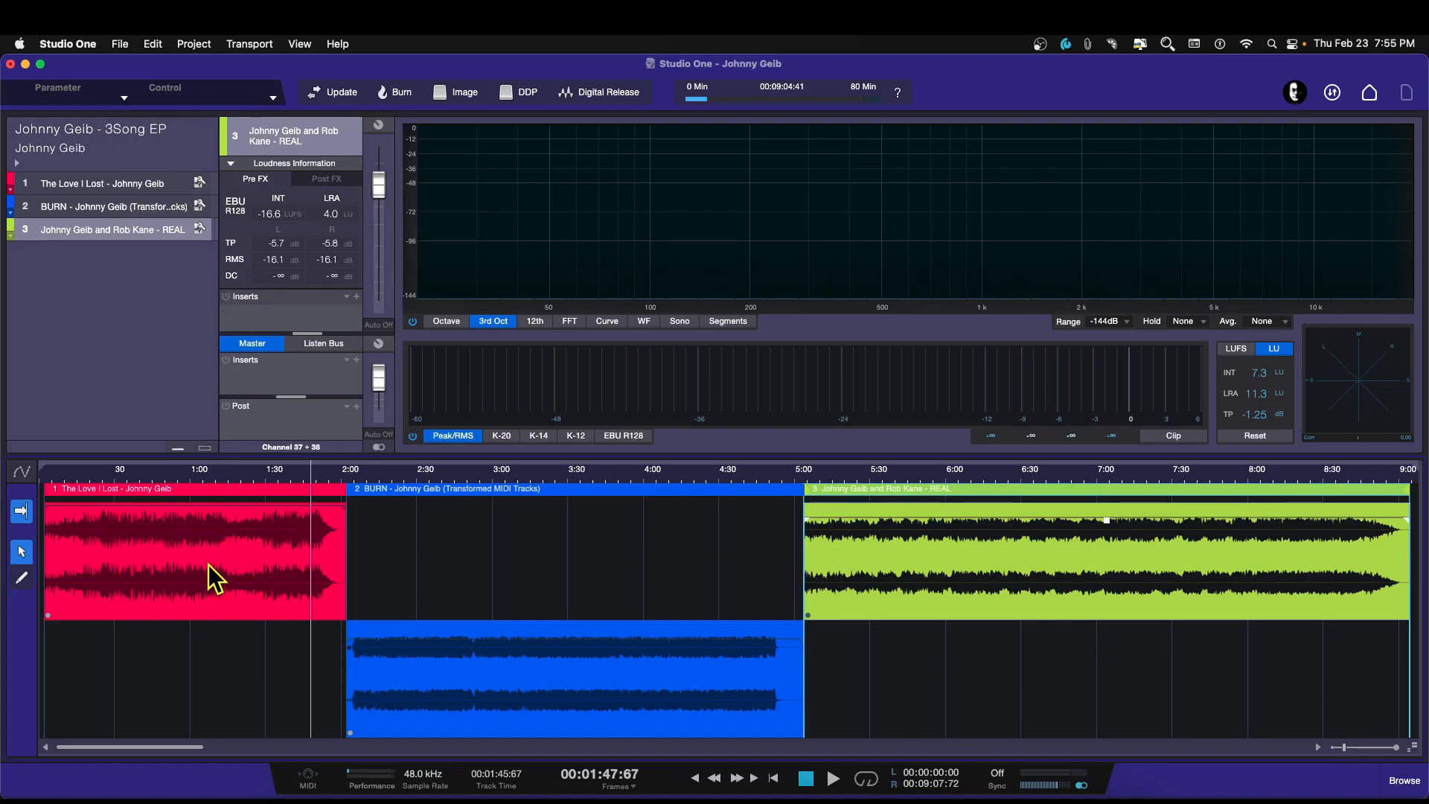
# Step: Select The Love I Lost, audition it from about 1:47 against its loudness range reading, and stop playback
pyautogui.click(154, 196)
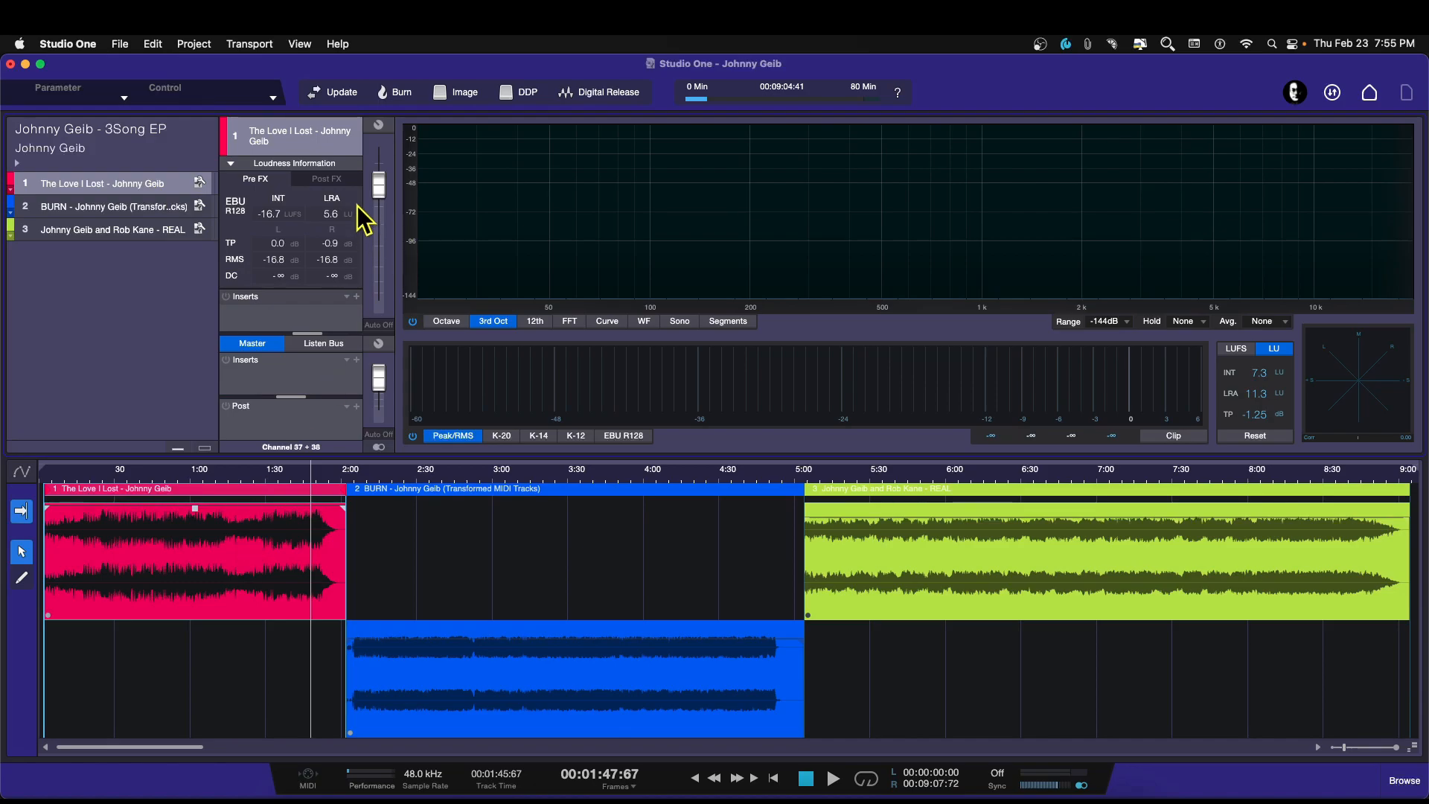
pyautogui.press('space')
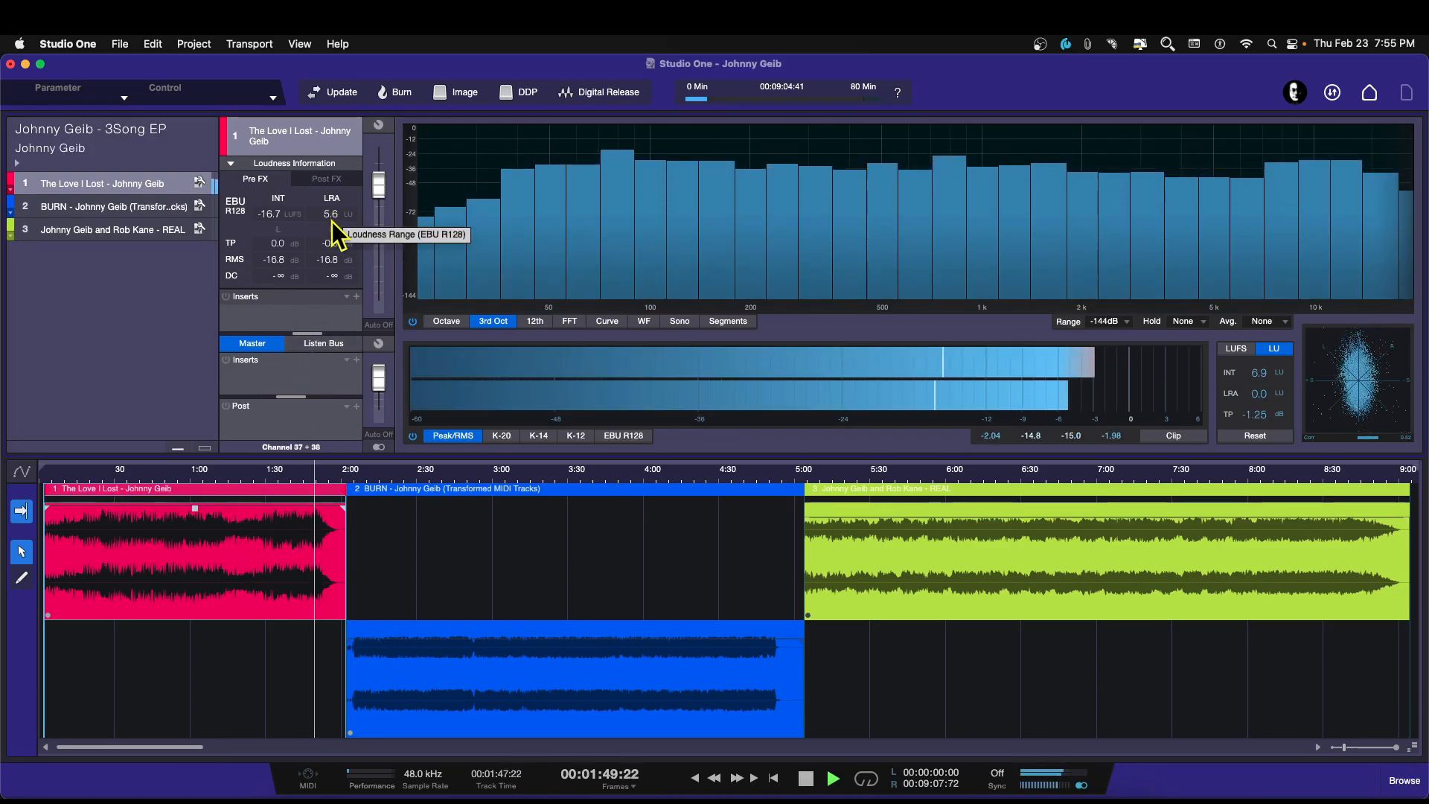
pyautogui.press('space')
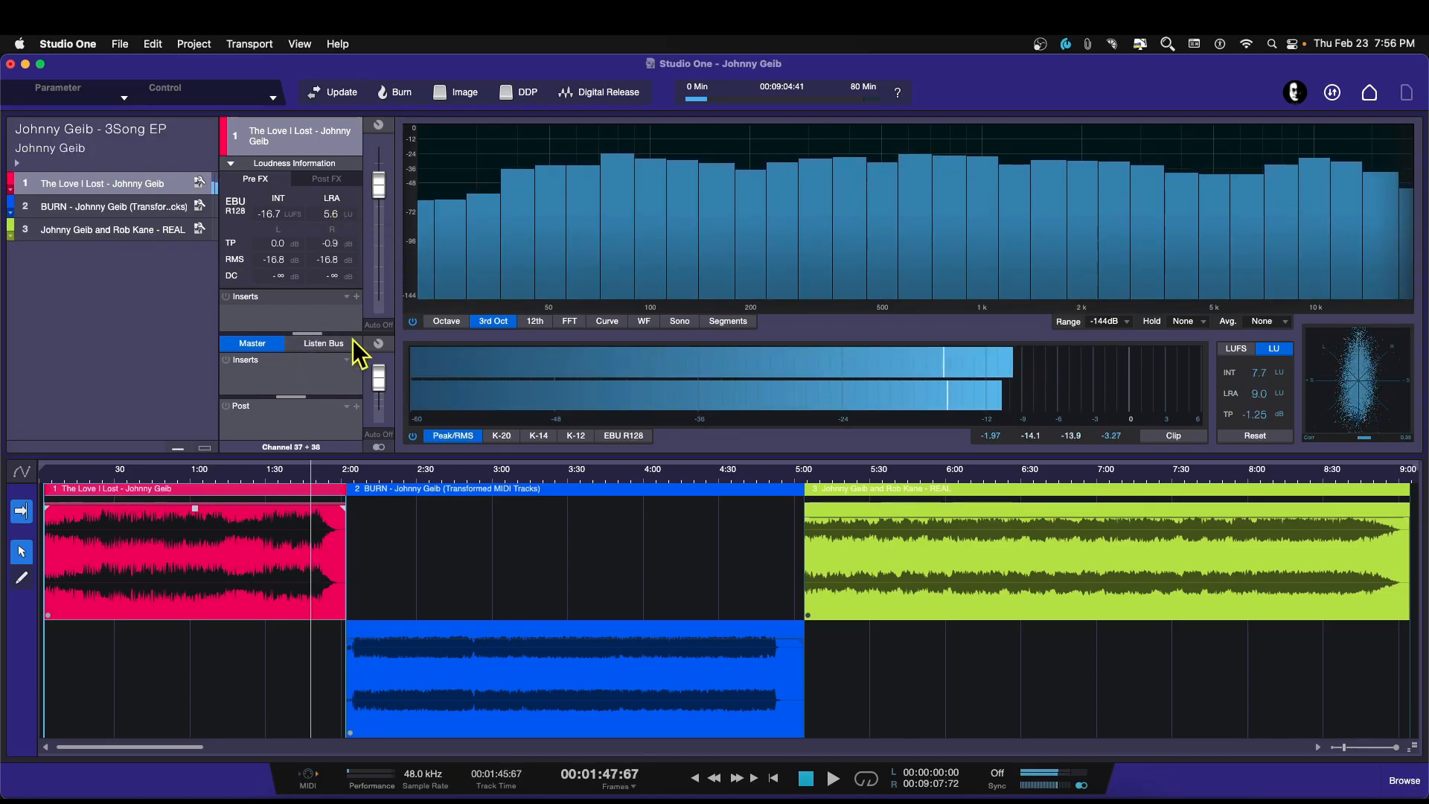
# Step: Select BURN, play it from about 3:44, alternate between its opening part and the end of The Love I Lost, and stop playback
pyautogui.click(112, 204)
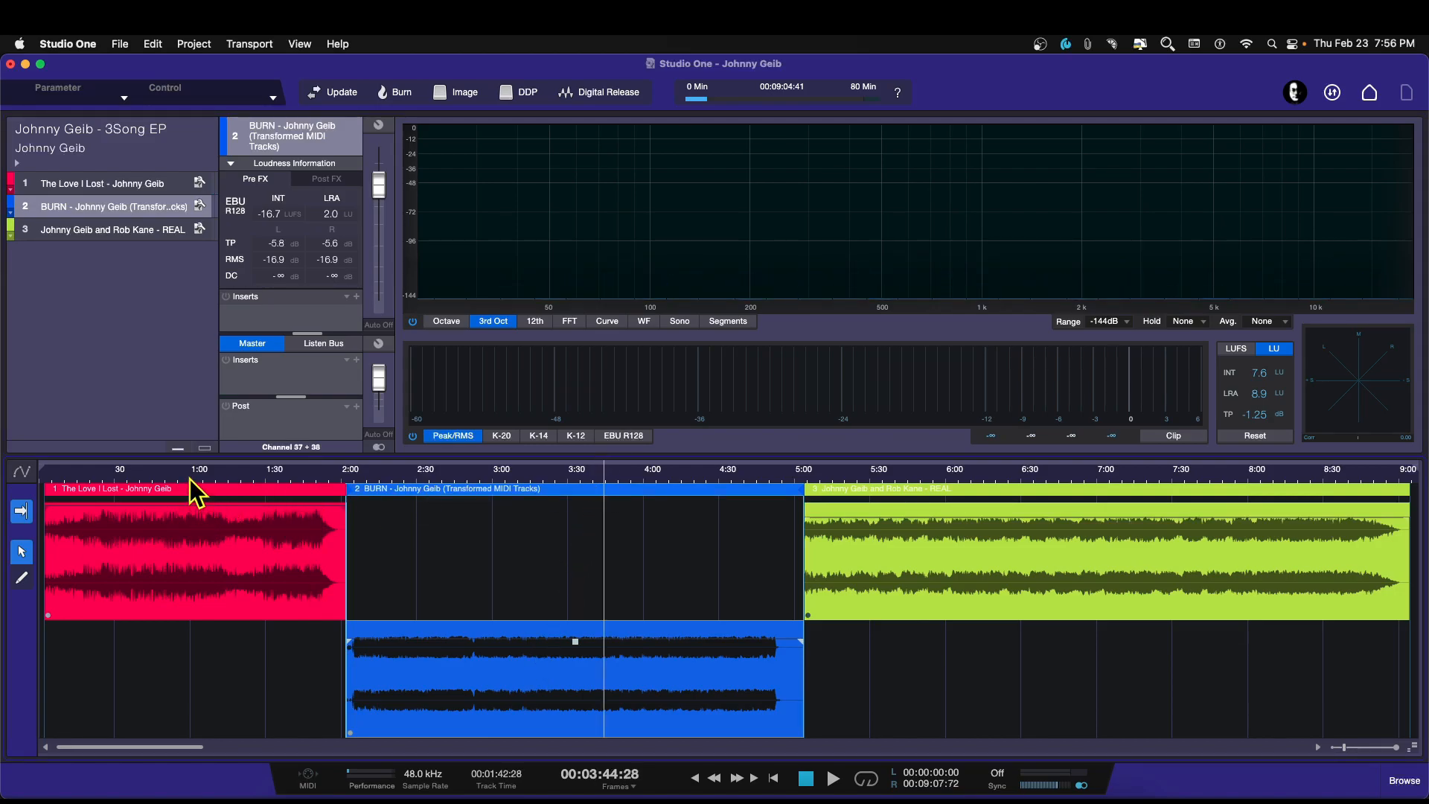
pyautogui.press('space')
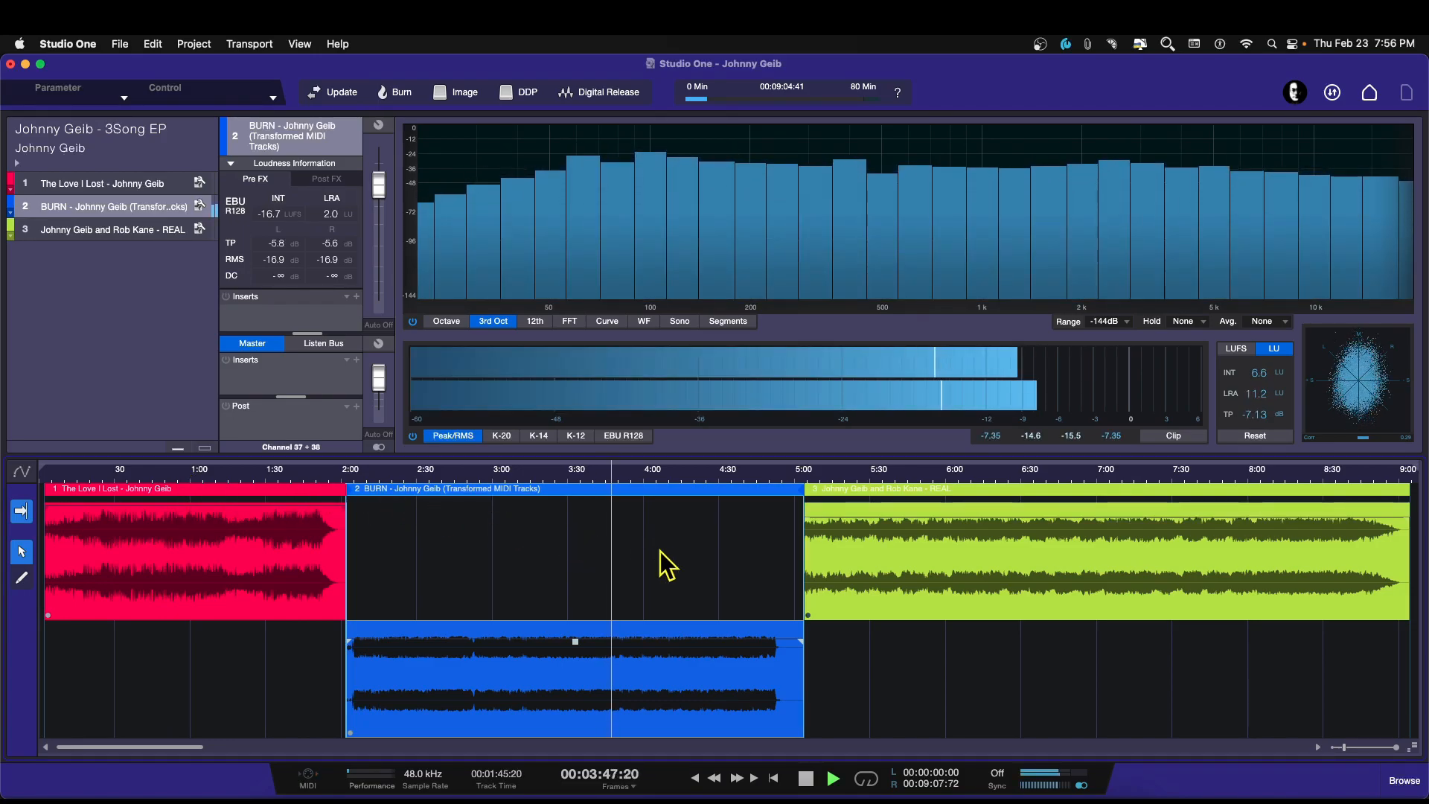
pyautogui.click(369, 474)
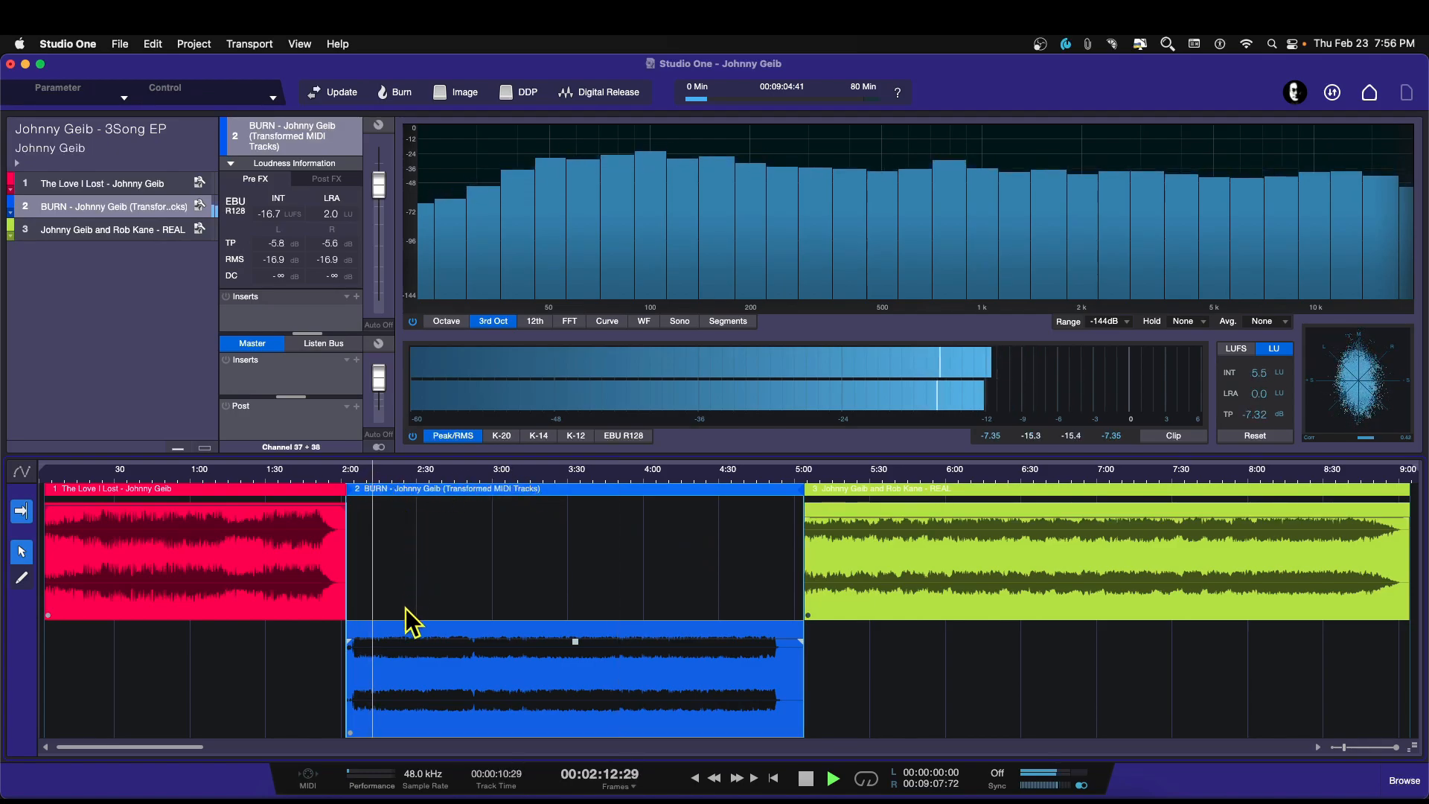
pyautogui.click(303, 475)
pyautogui.click(394, 472)
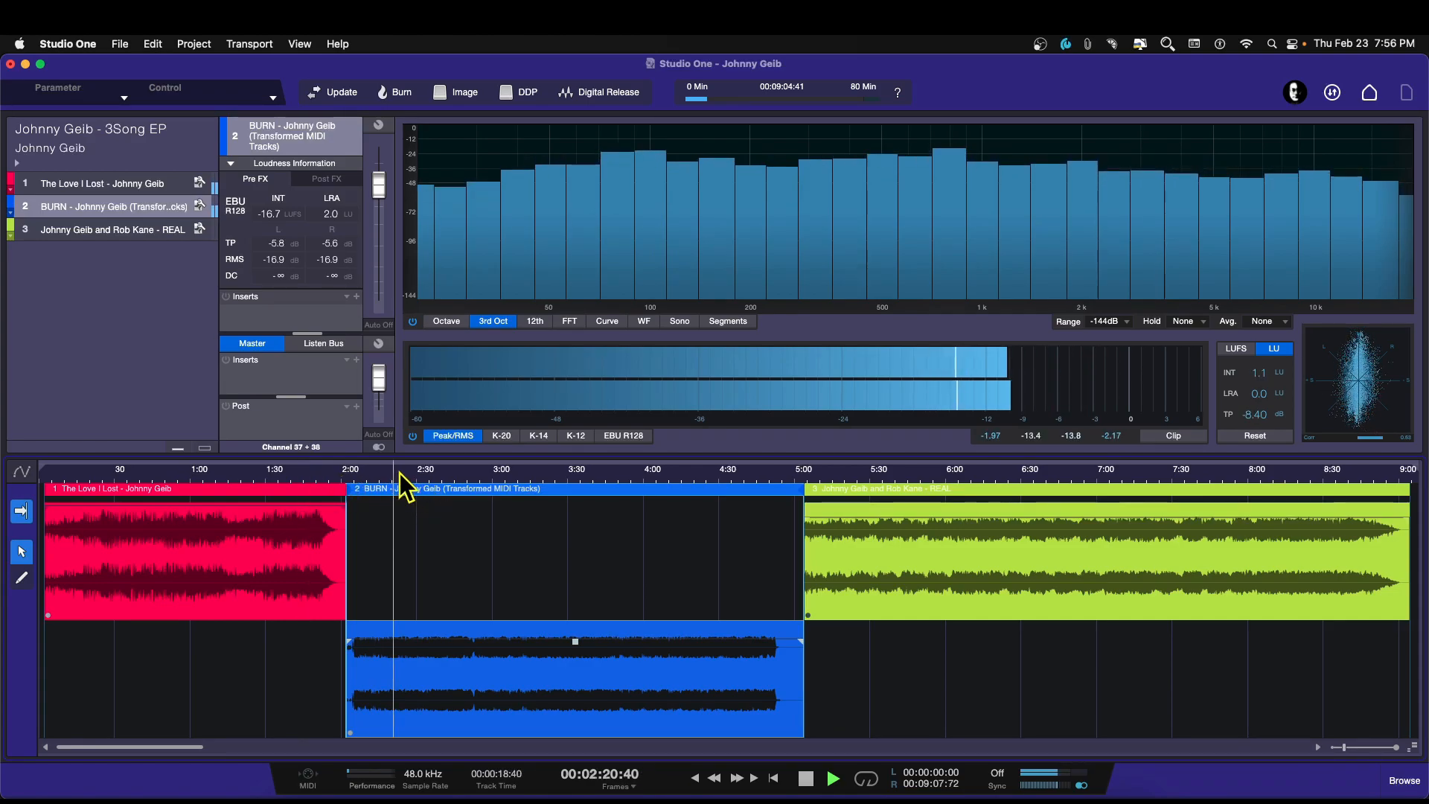
pyautogui.click(296, 476)
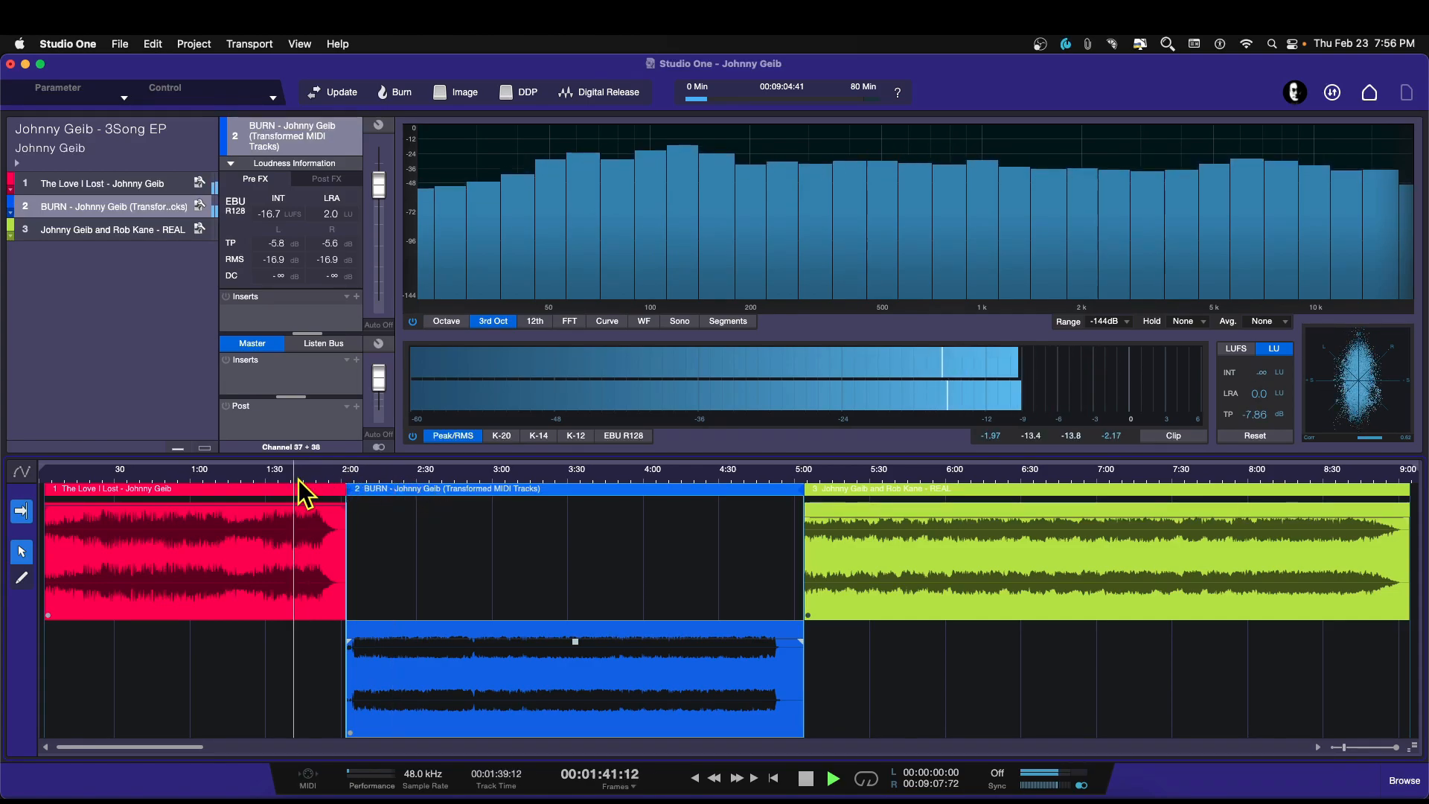
pyautogui.click(407, 476)
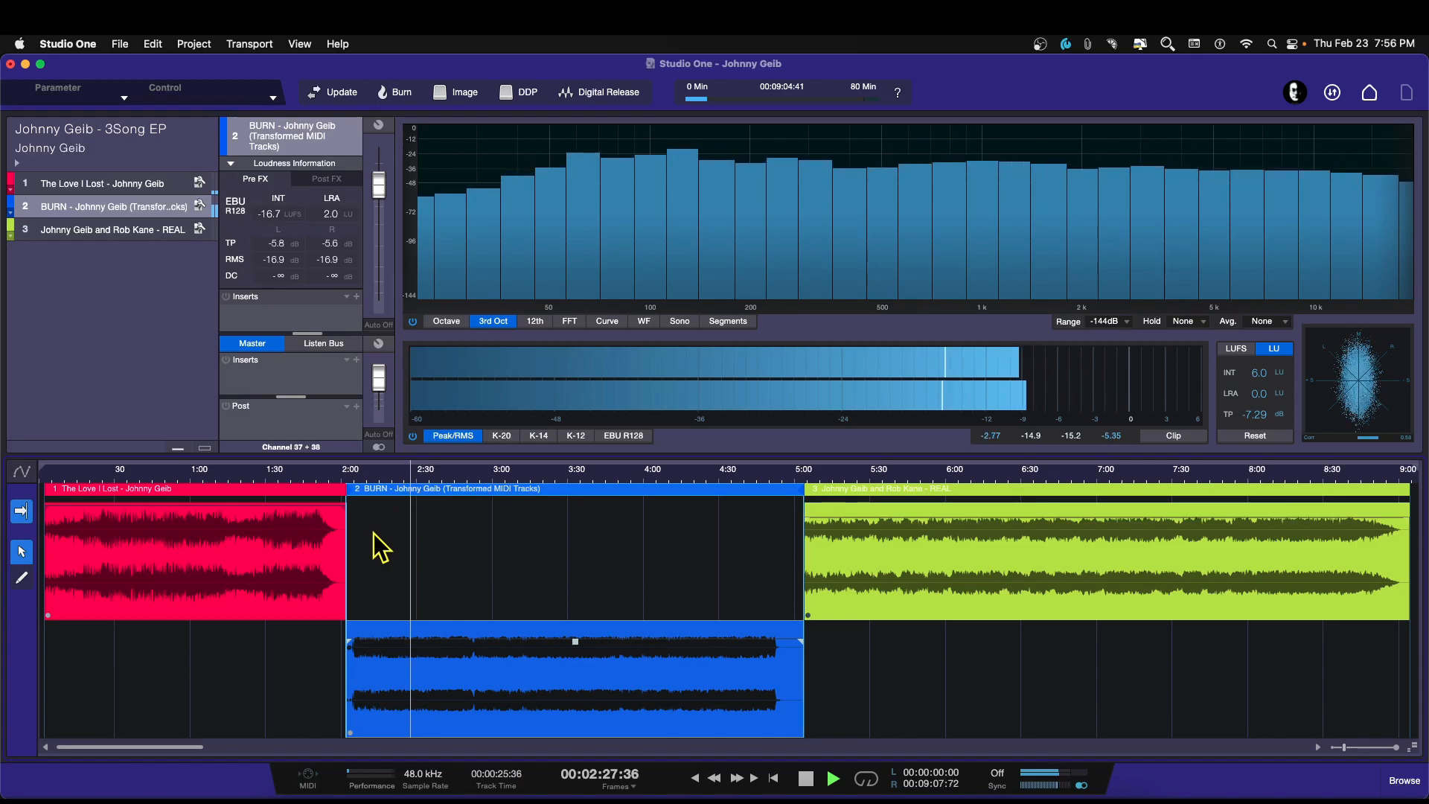
pyautogui.press('space')
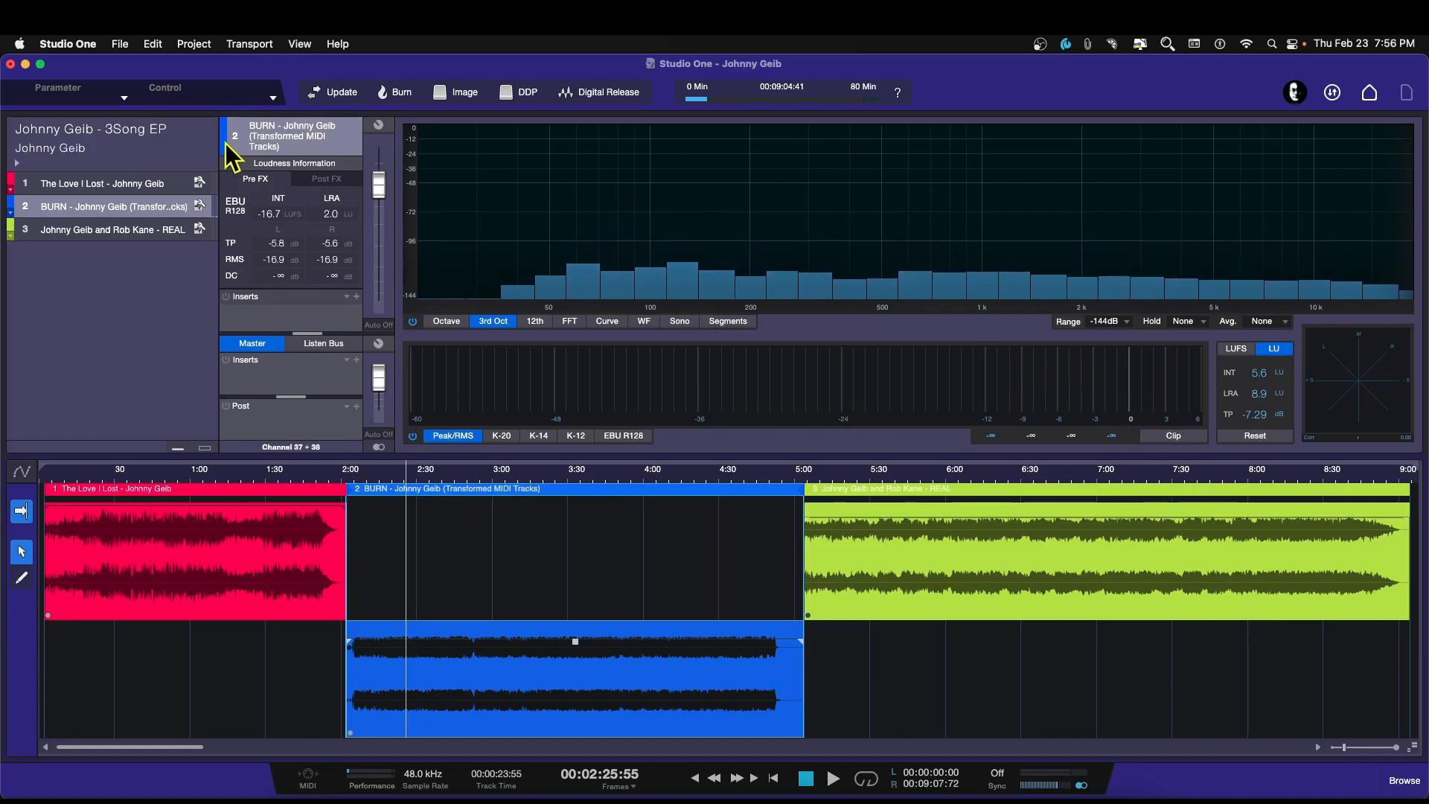
# Step: Select REAL, play it from about 6:25, continue listening from about 8:15, and stop playback
pyautogui.click(159, 231)
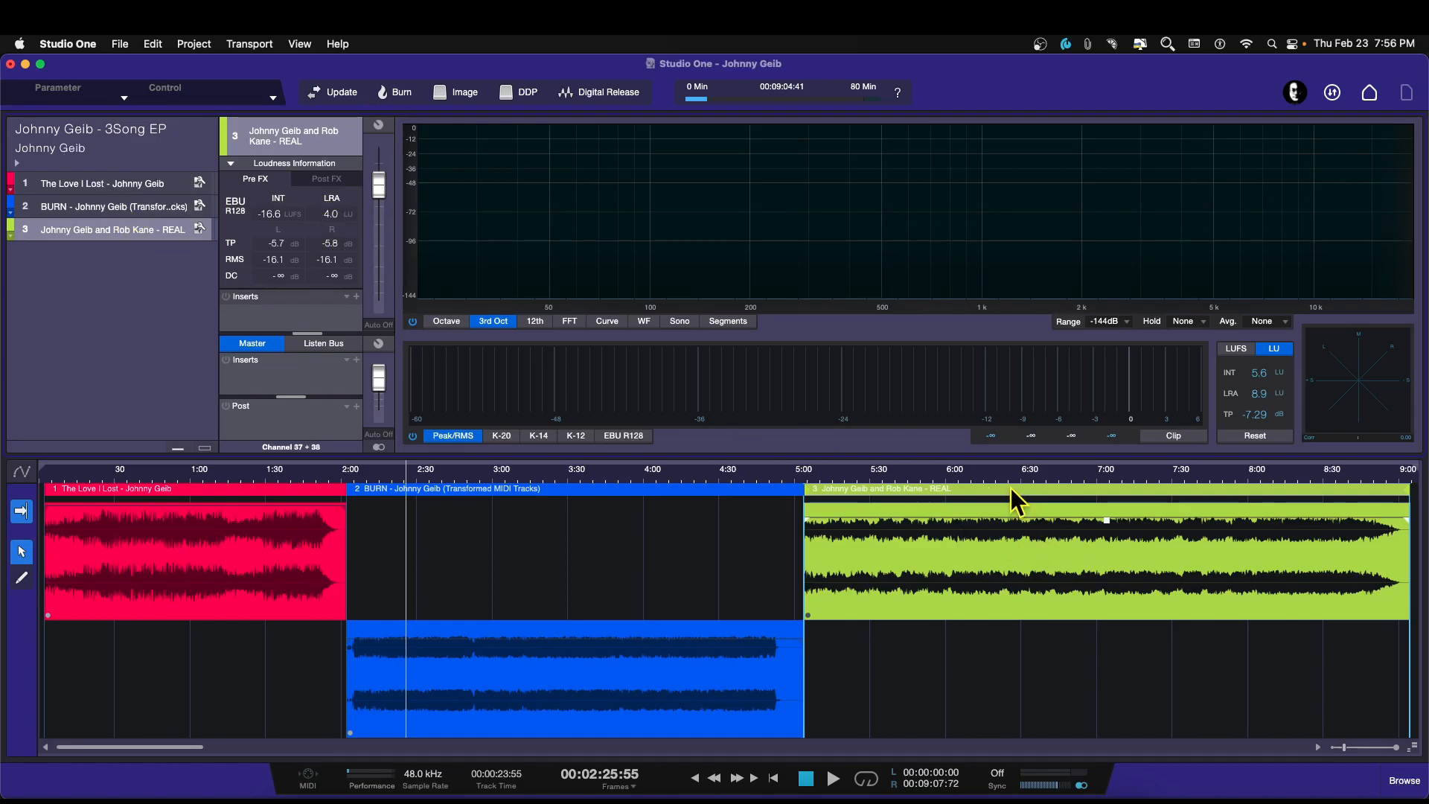
pyautogui.press('space')
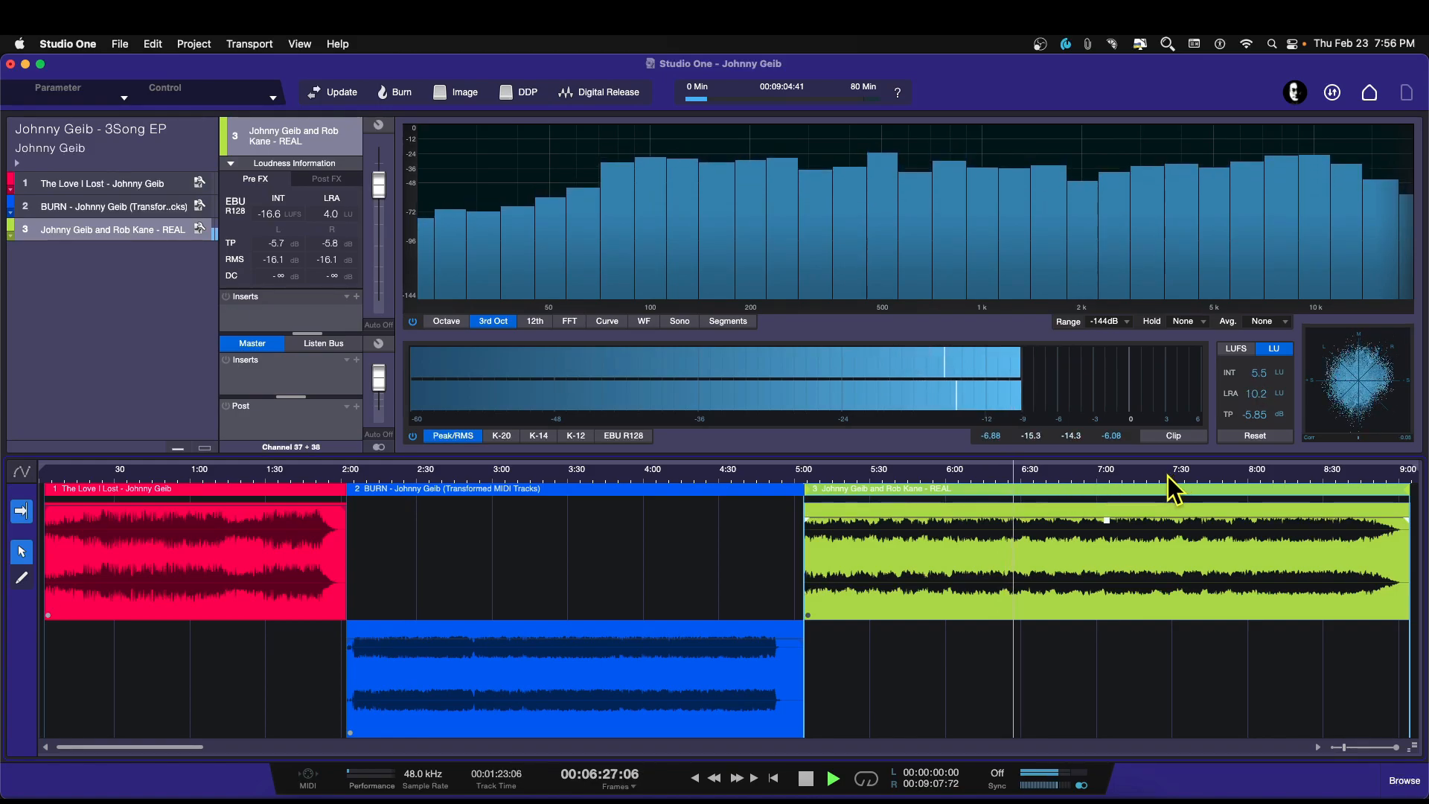
pyautogui.click(1286, 475)
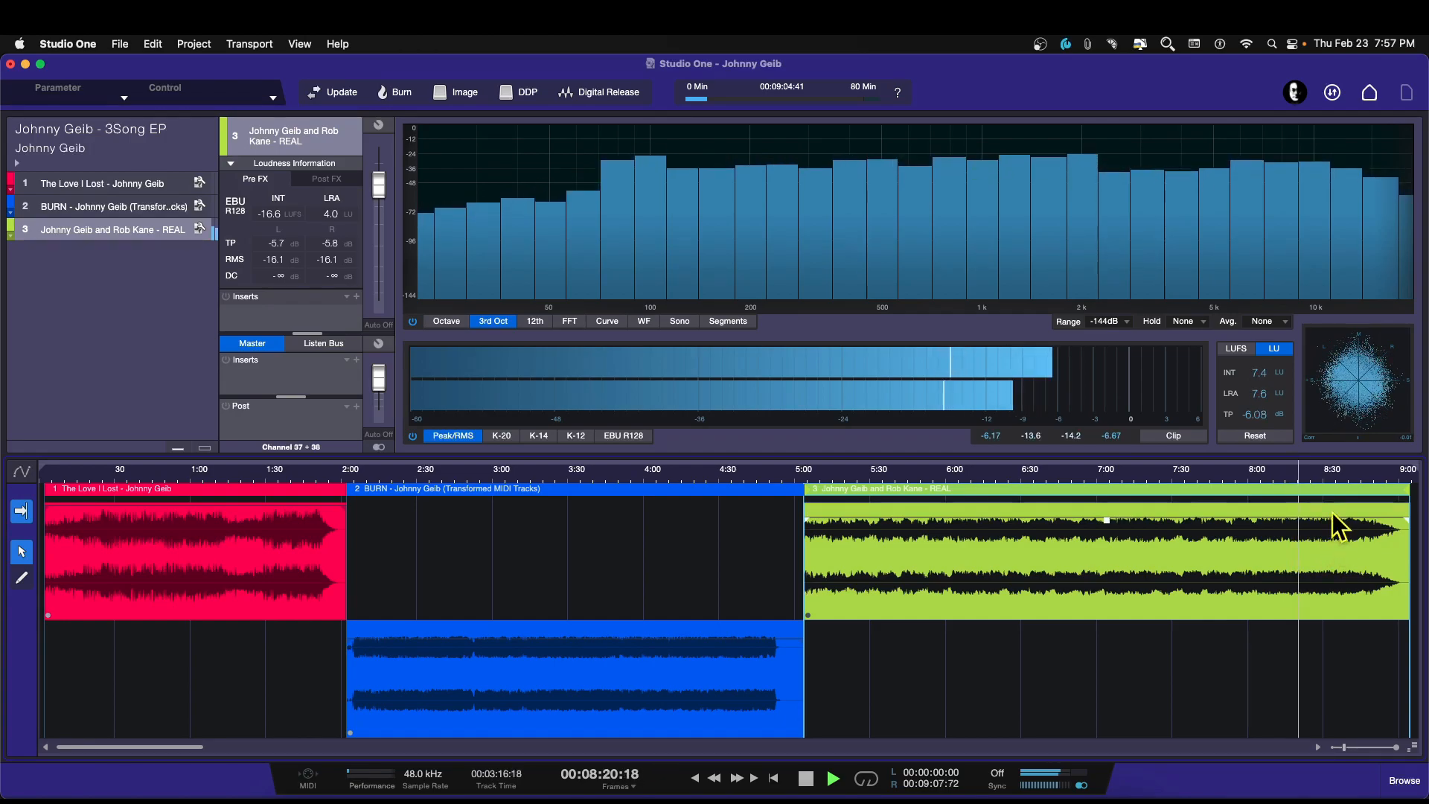
pyautogui.press('space')
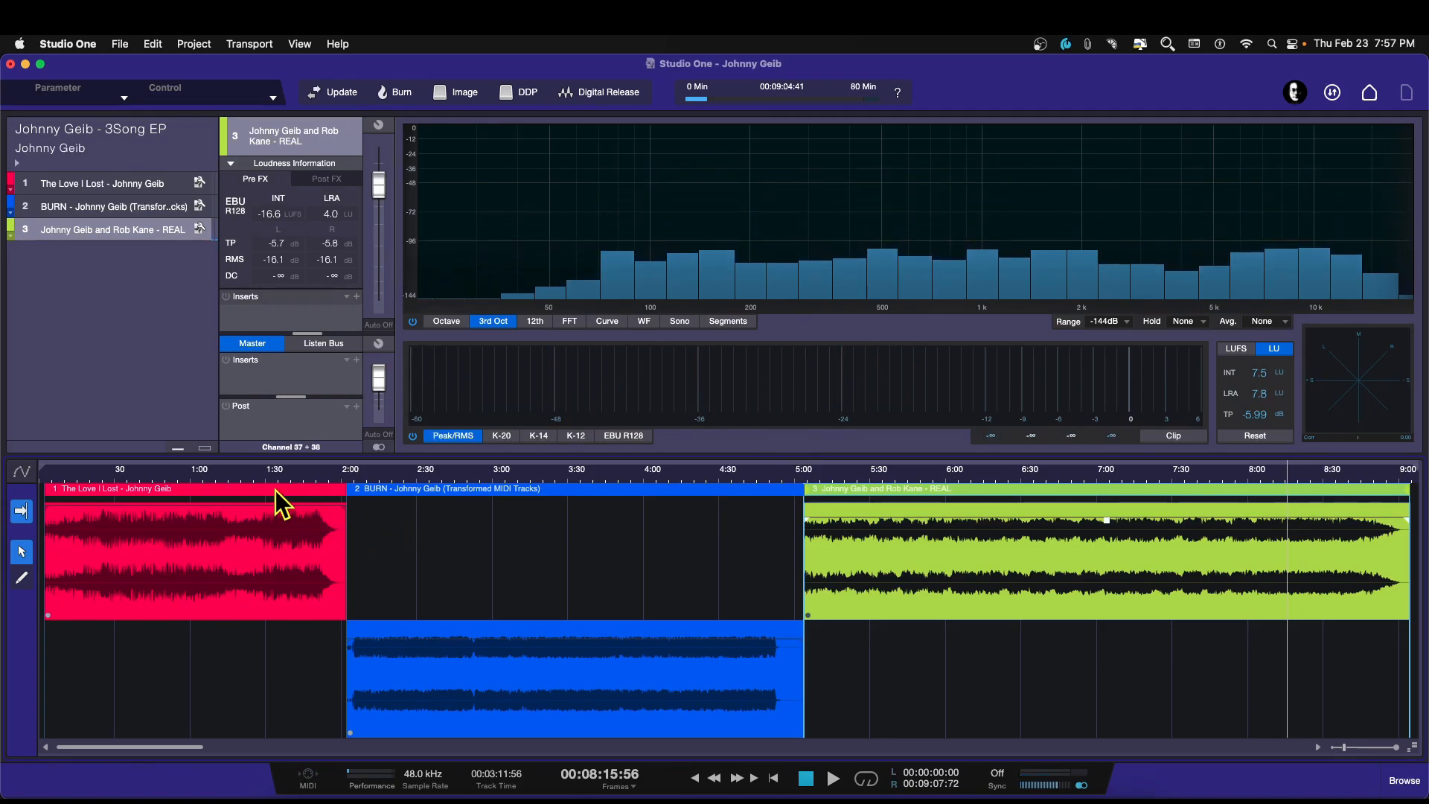
# Step: Compare the integrated loudness readings of all three songs by selecting them in turn, ending on The Love I Lost
pyautogui.click(164, 205)
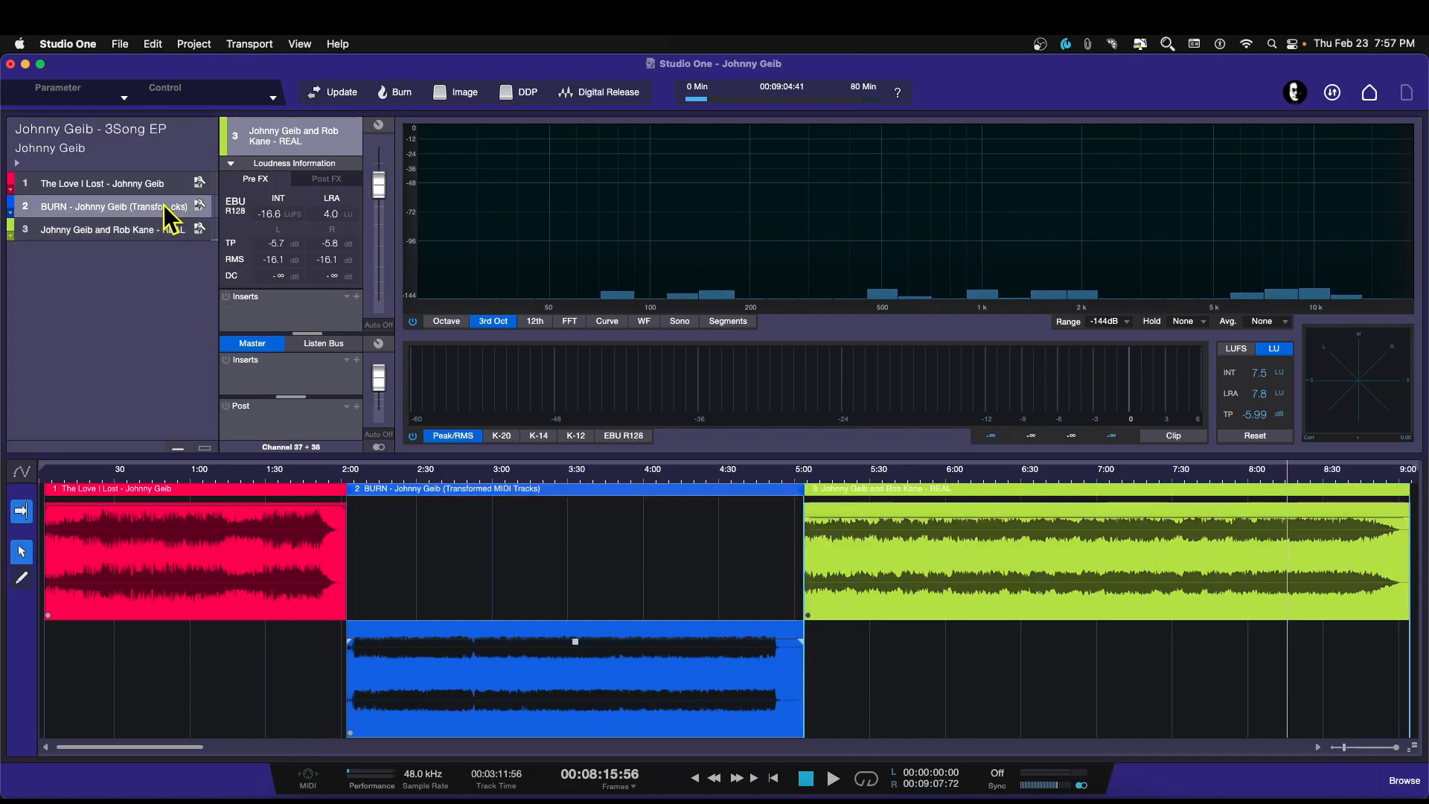
pyautogui.click(159, 181)
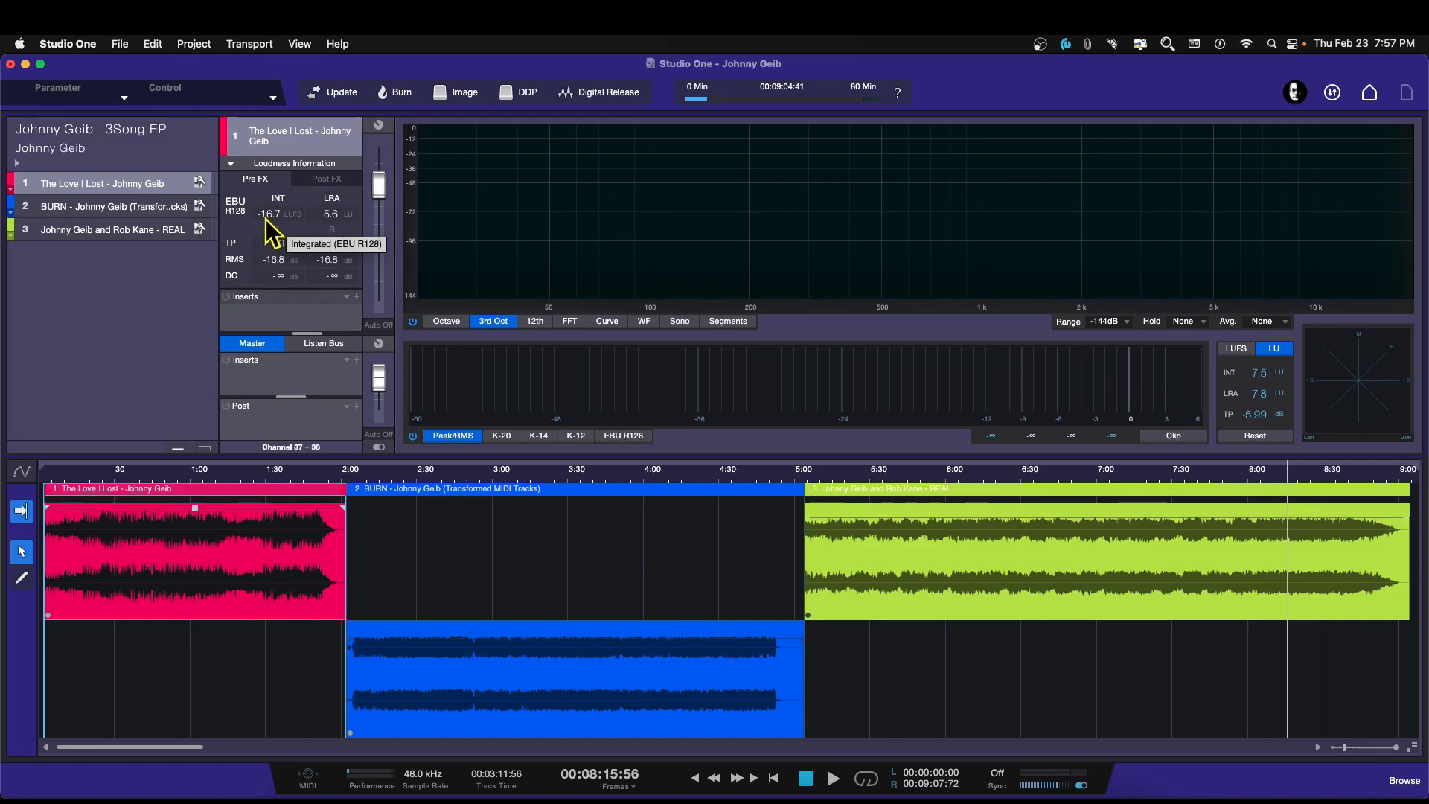
pyautogui.click(154, 206)
pyautogui.click(157, 227)
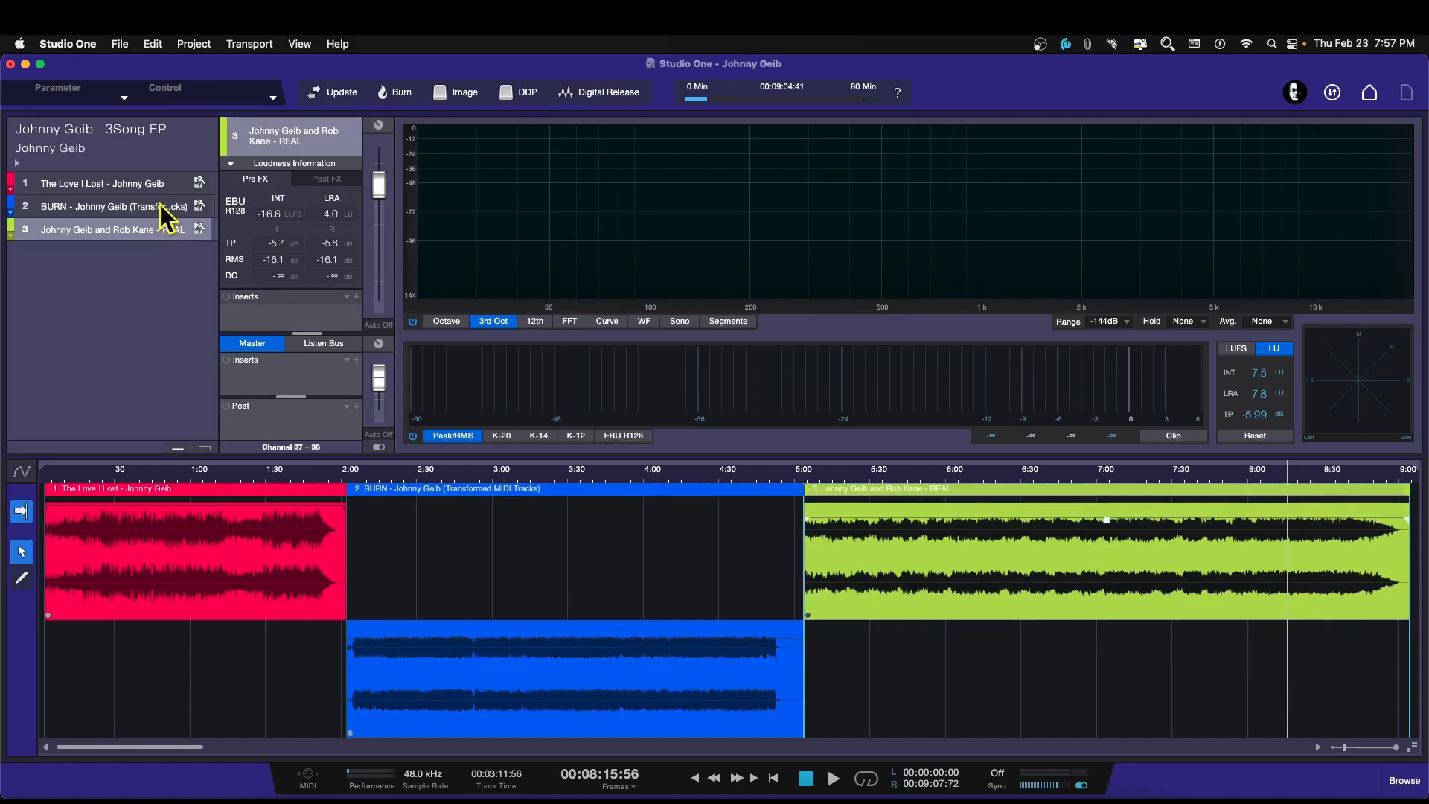
pyautogui.click(160, 206)
pyautogui.click(155, 184)
pyautogui.click(165, 203)
pyautogui.click(161, 185)
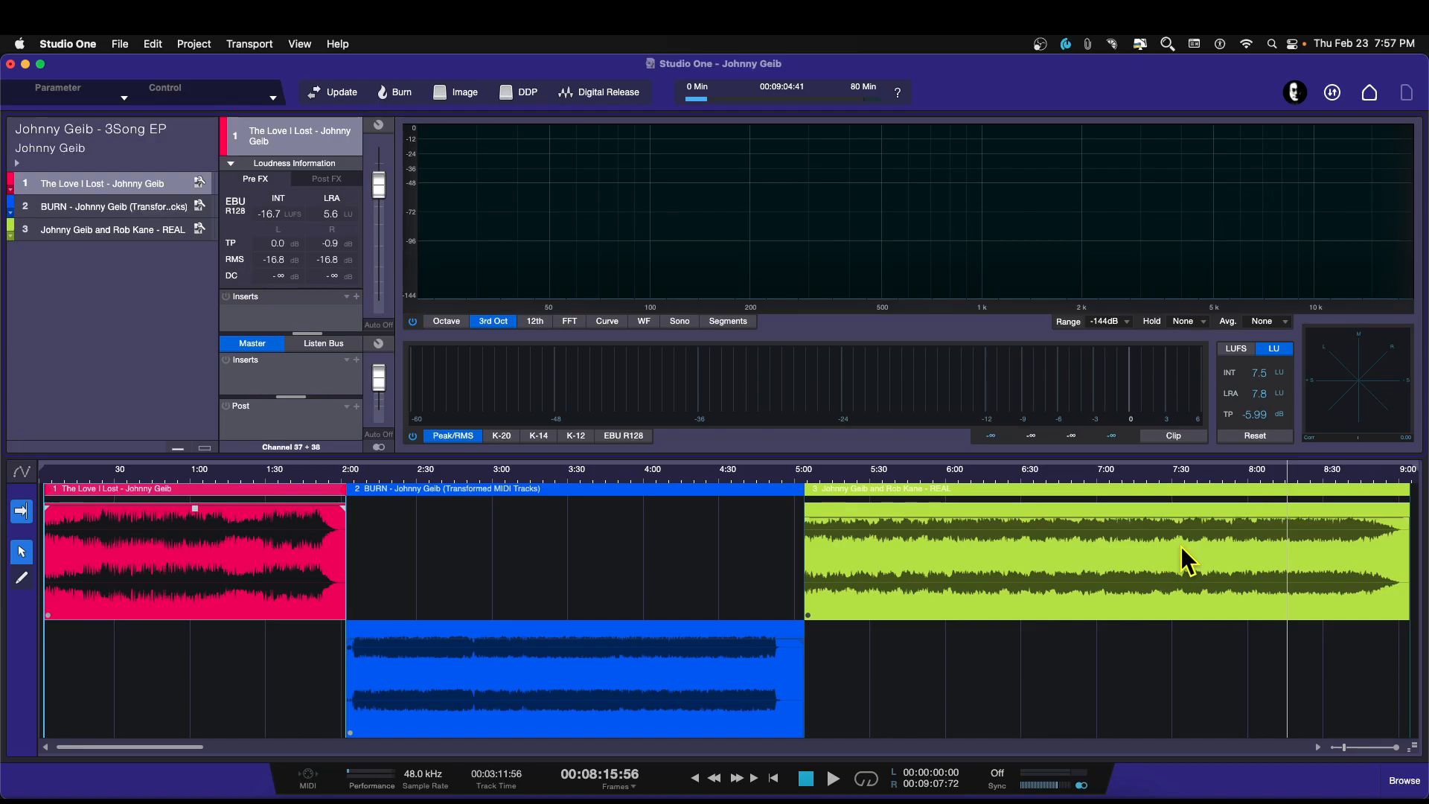
# Step: Play The Love I Lost from about 1:43, alternate playback between its ending, late BURN and late REAL to compare levels, and stop
pyautogui.click(305, 480)
pyautogui.press('space')
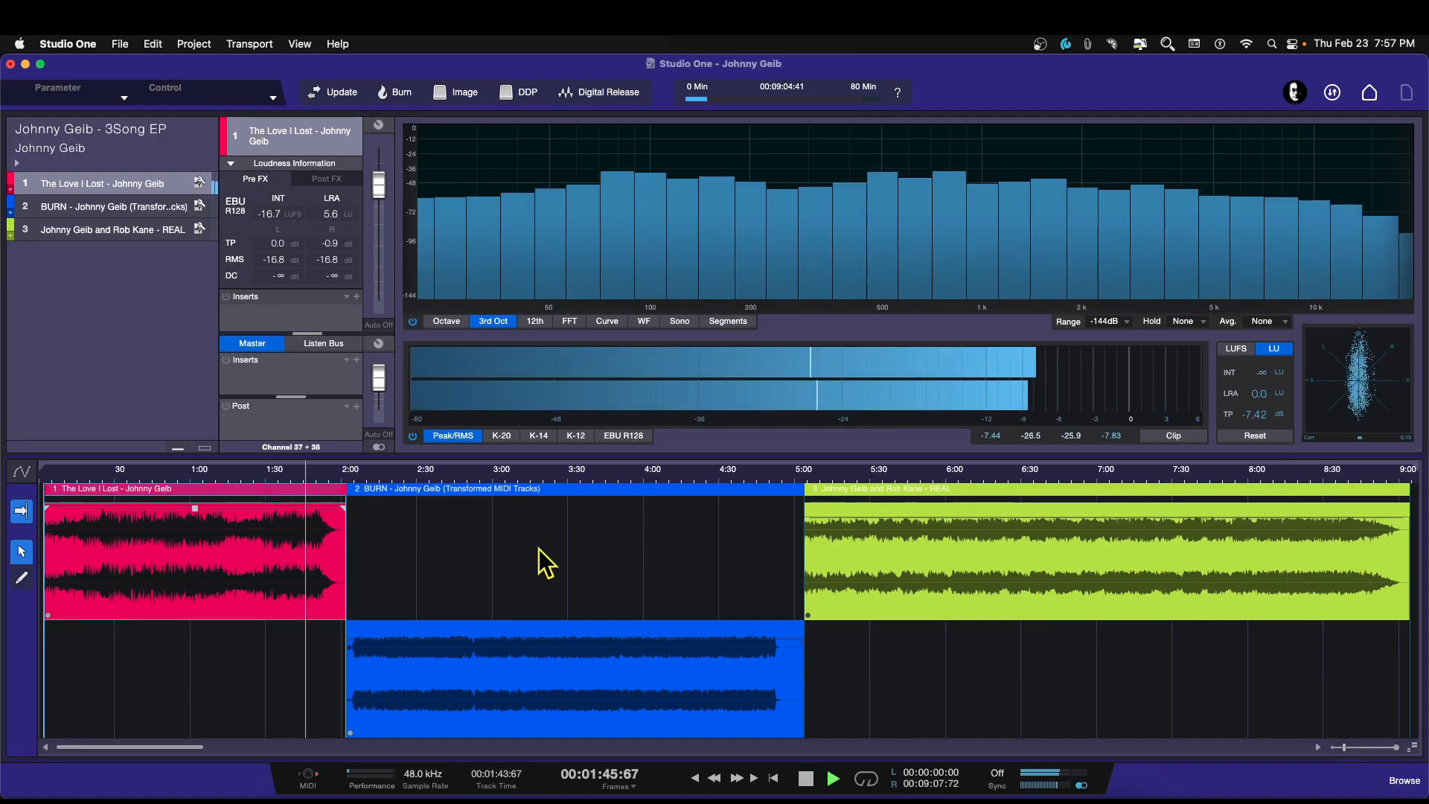
pyautogui.click(702, 480)
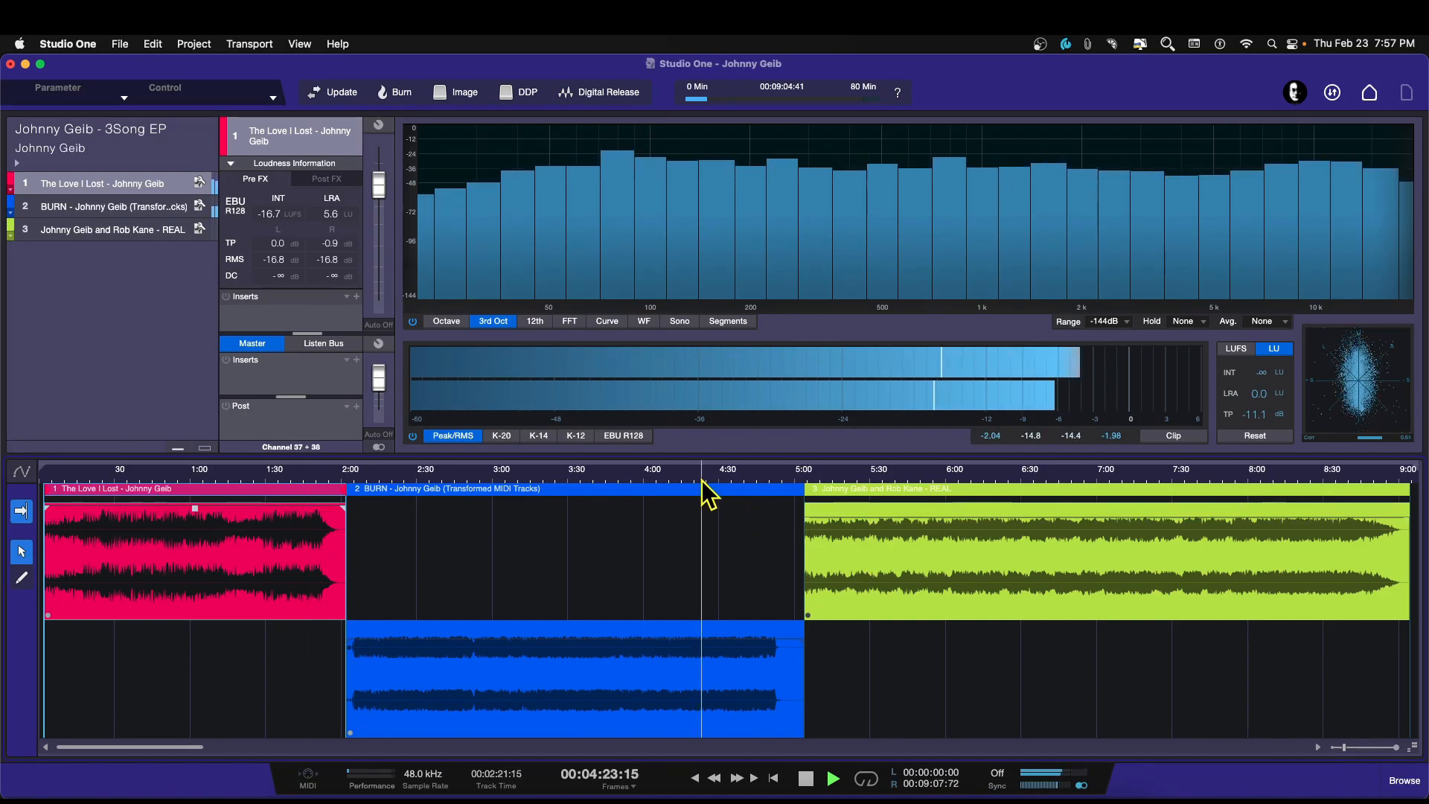
pyautogui.click(1307, 476)
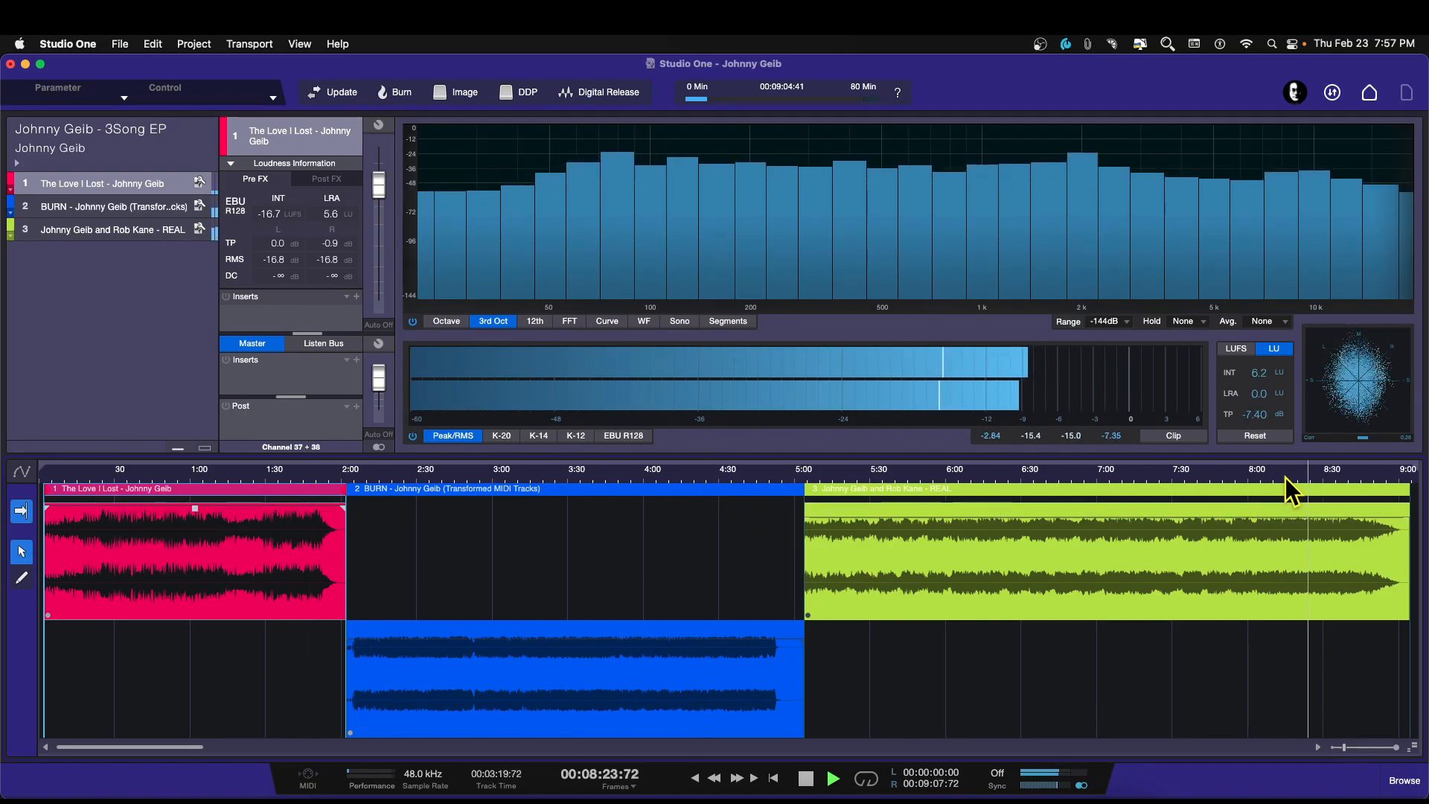
pyautogui.click(711, 480)
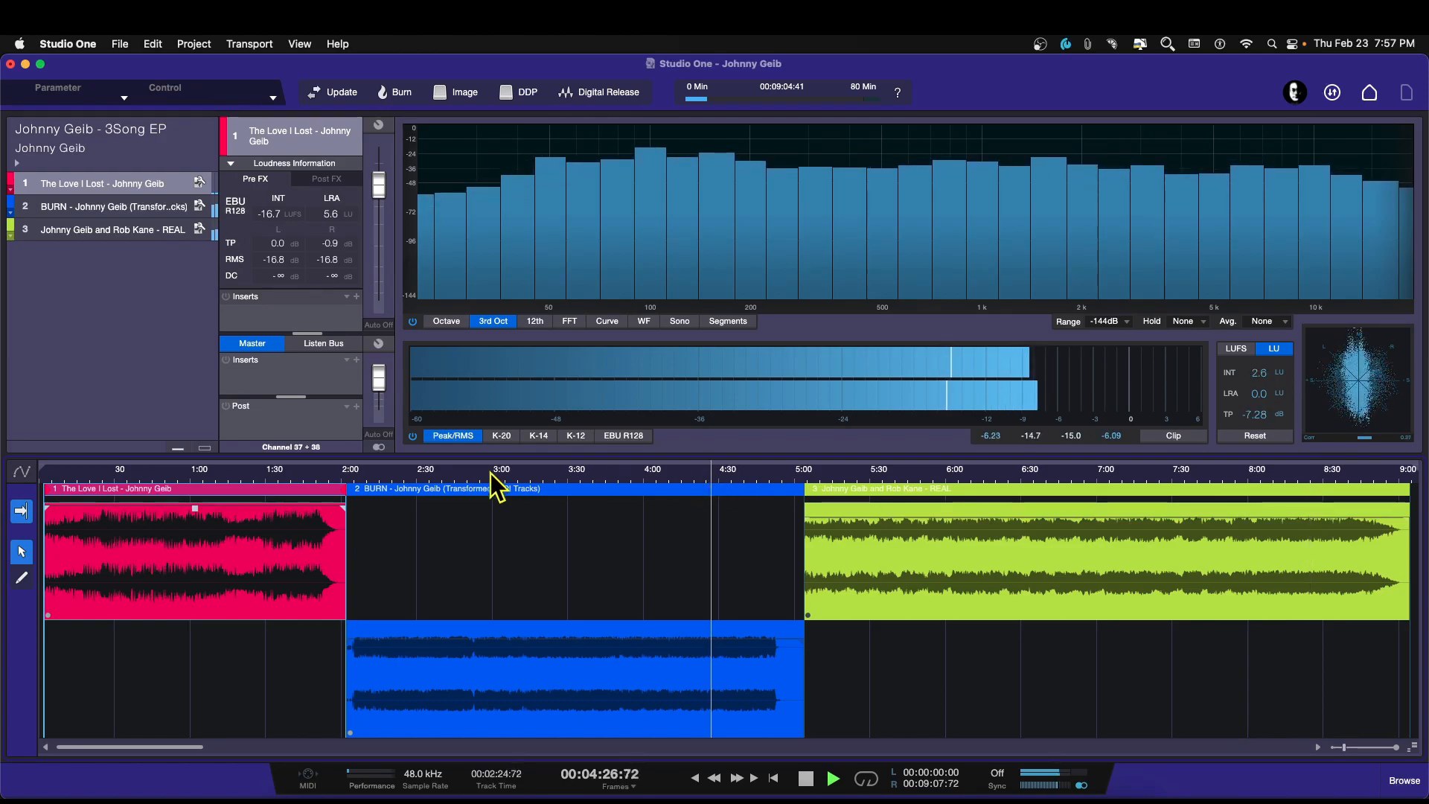
pyautogui.click(297, 479)
pyautogui.click(693, 478)
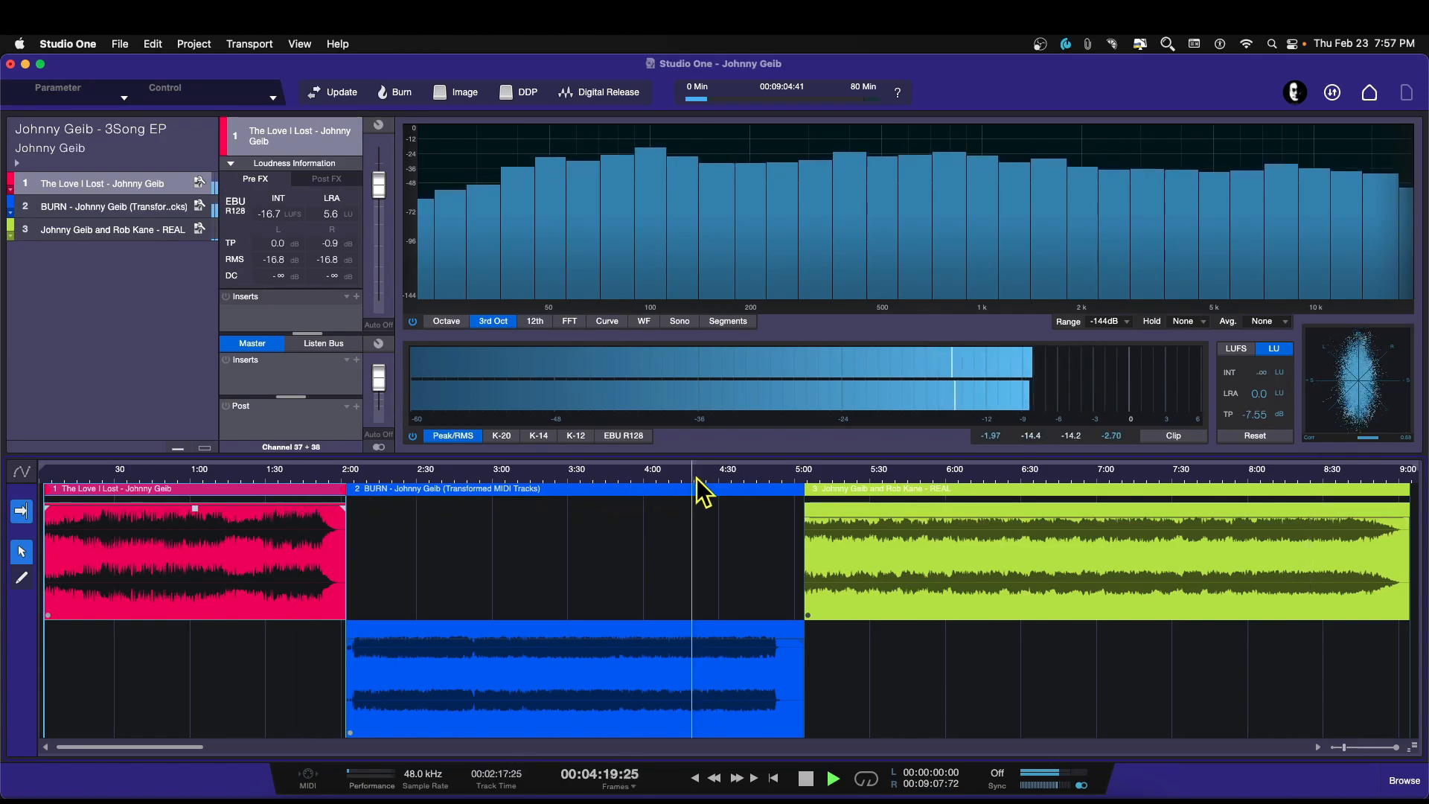
pyautogui.click(1309, 476)
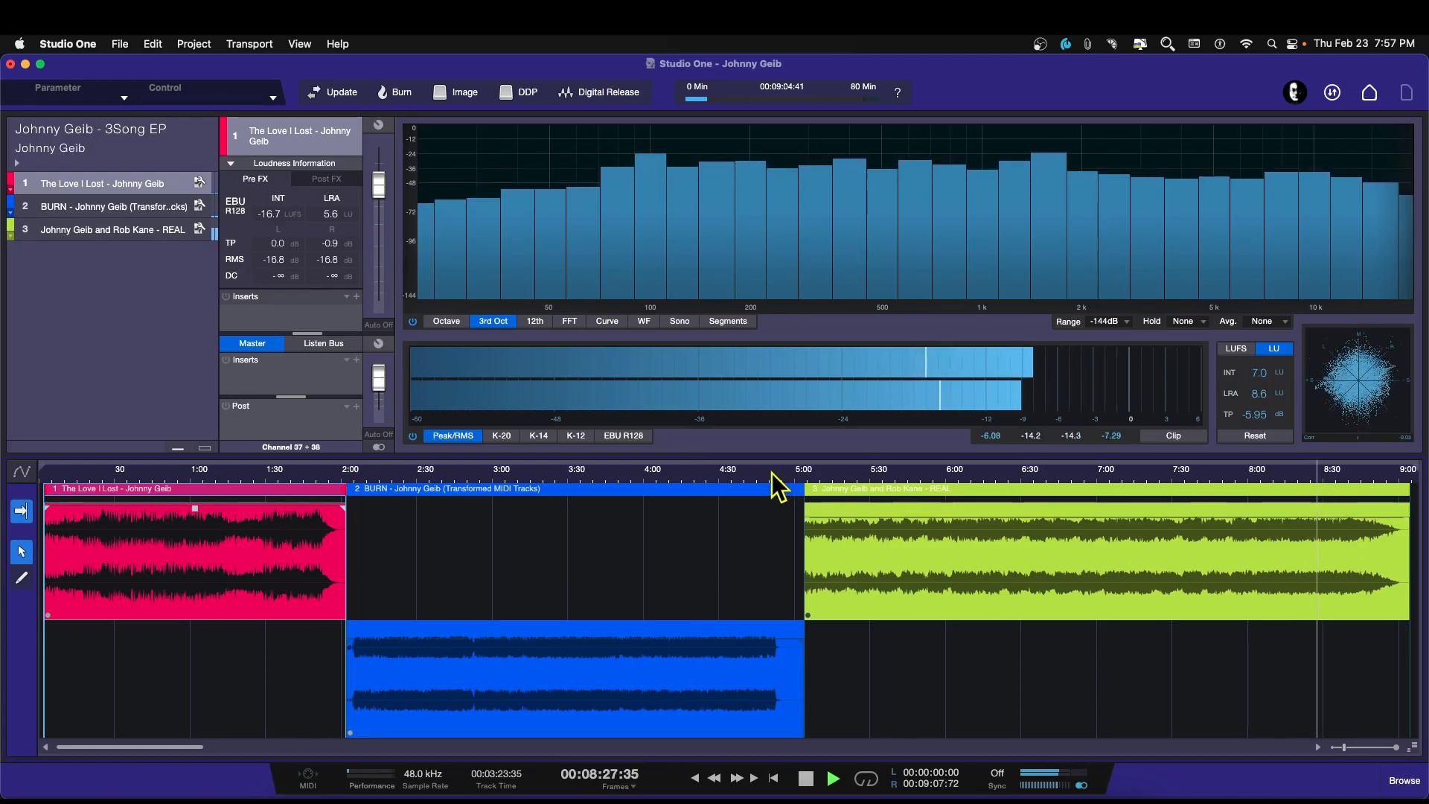
pyautogui.click(700, 476)
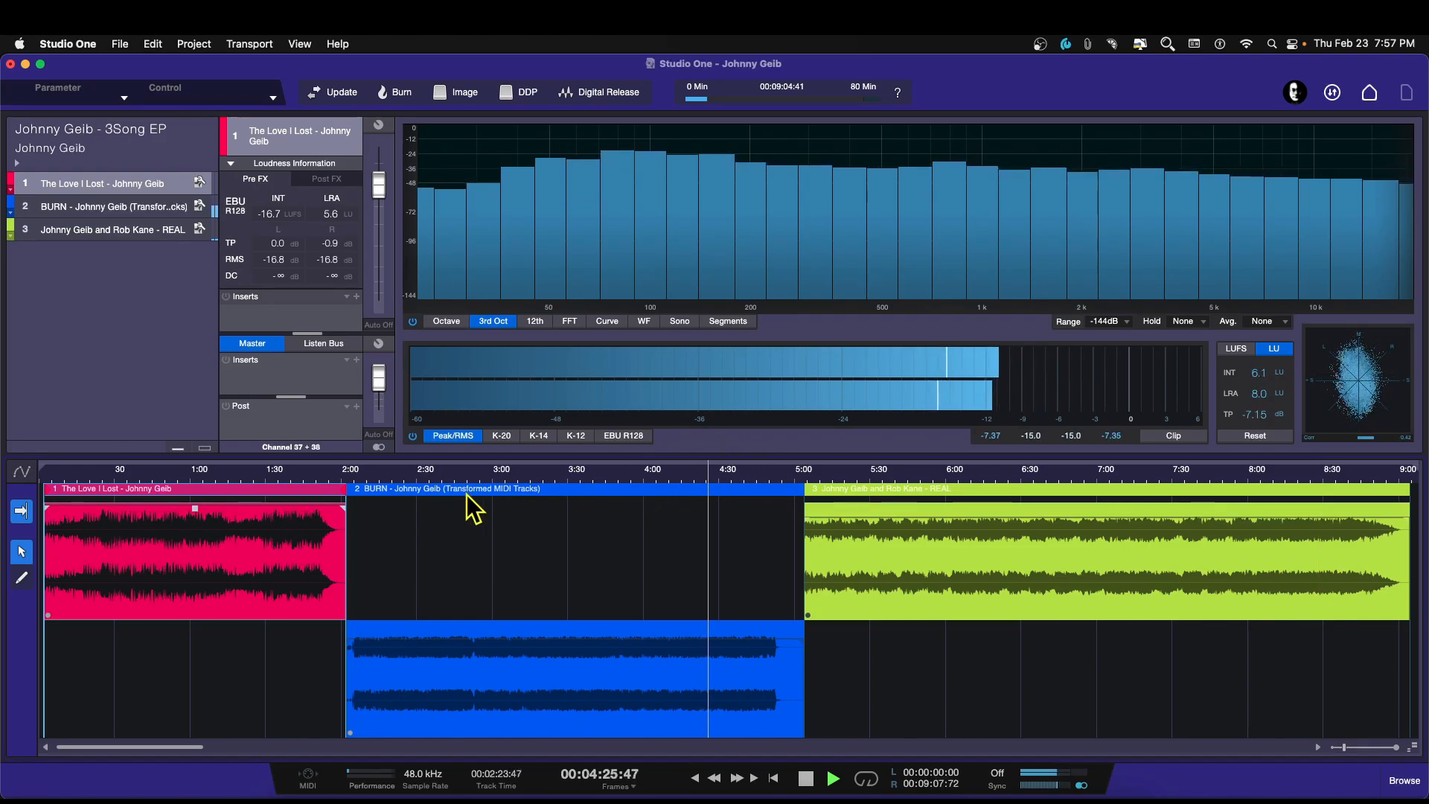
pyautogui.click(298, 478)
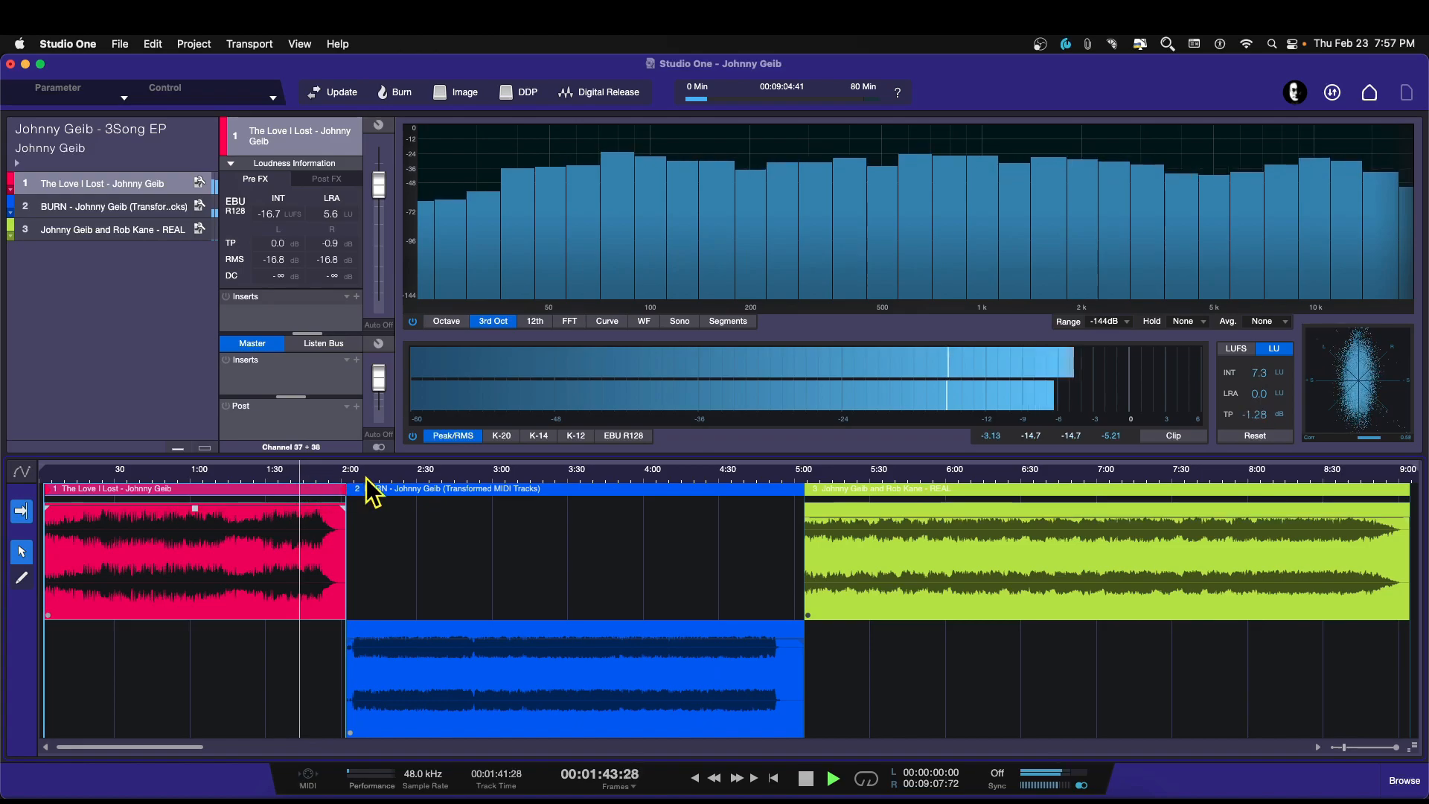
pyautogui.press('space')
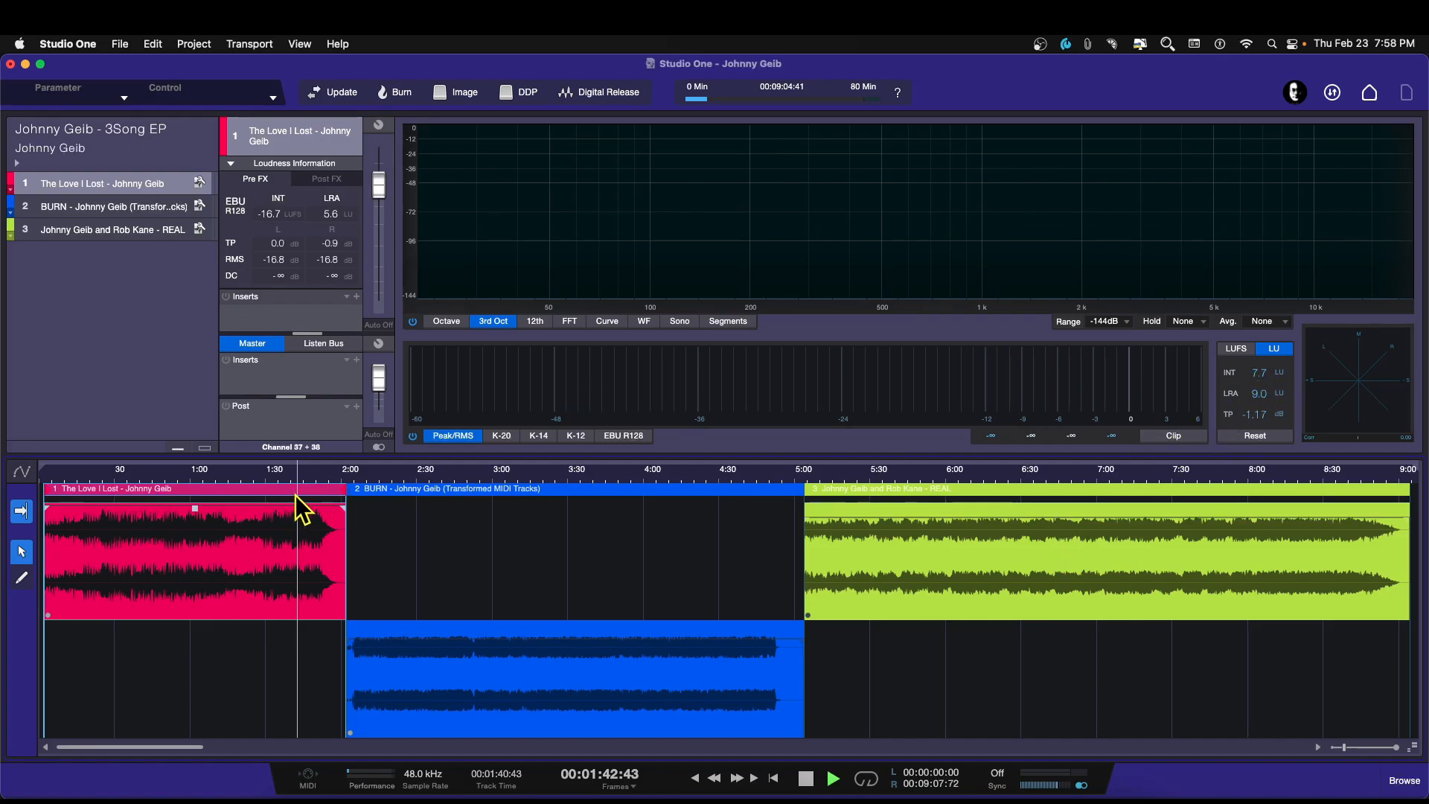
# Step: Audition The Love I Lost from about 1:42, BURN and REAL in turn against the master integrated loudness reading, ending on BURN, and stop
pyautogui.press('space')
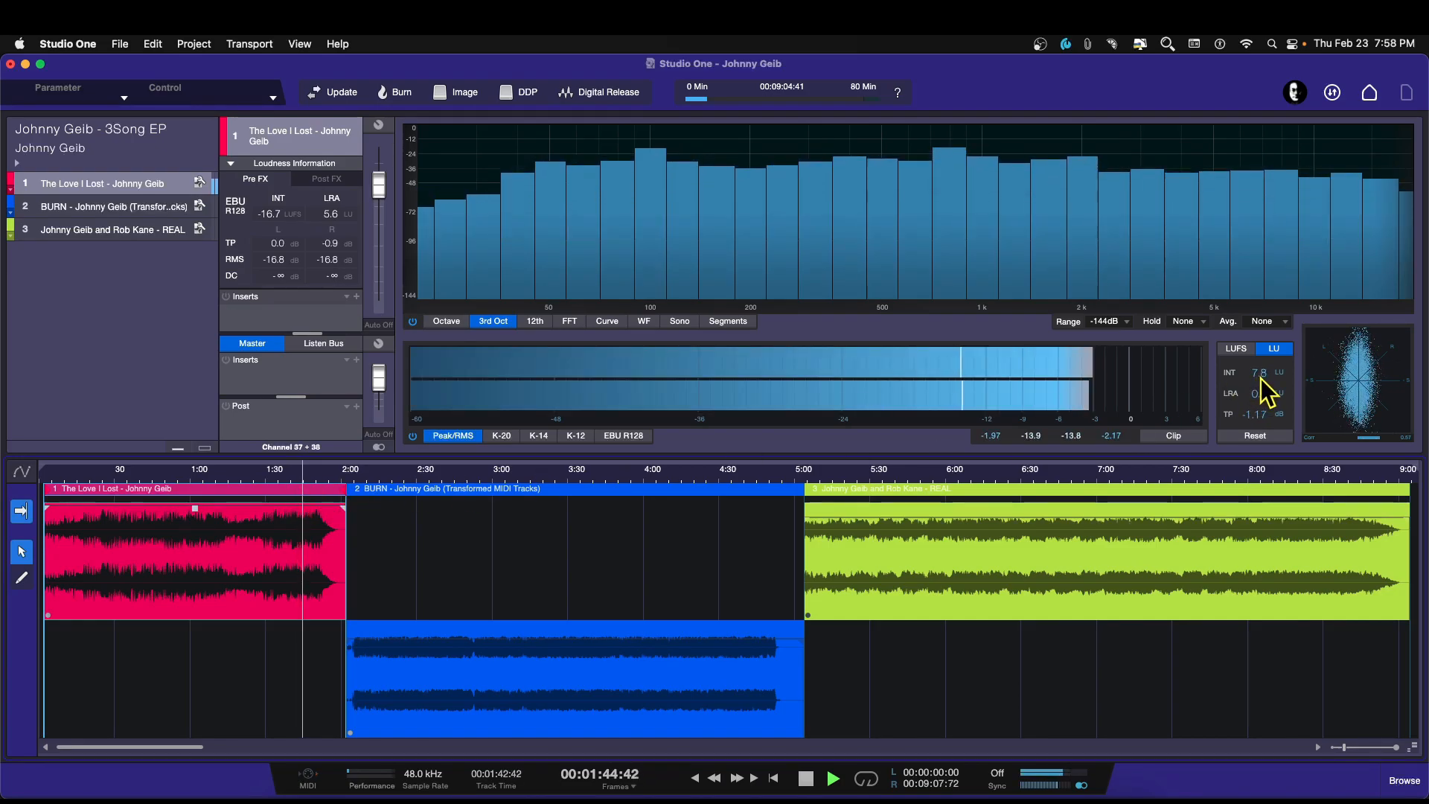
pyautogui.click(623, 490)
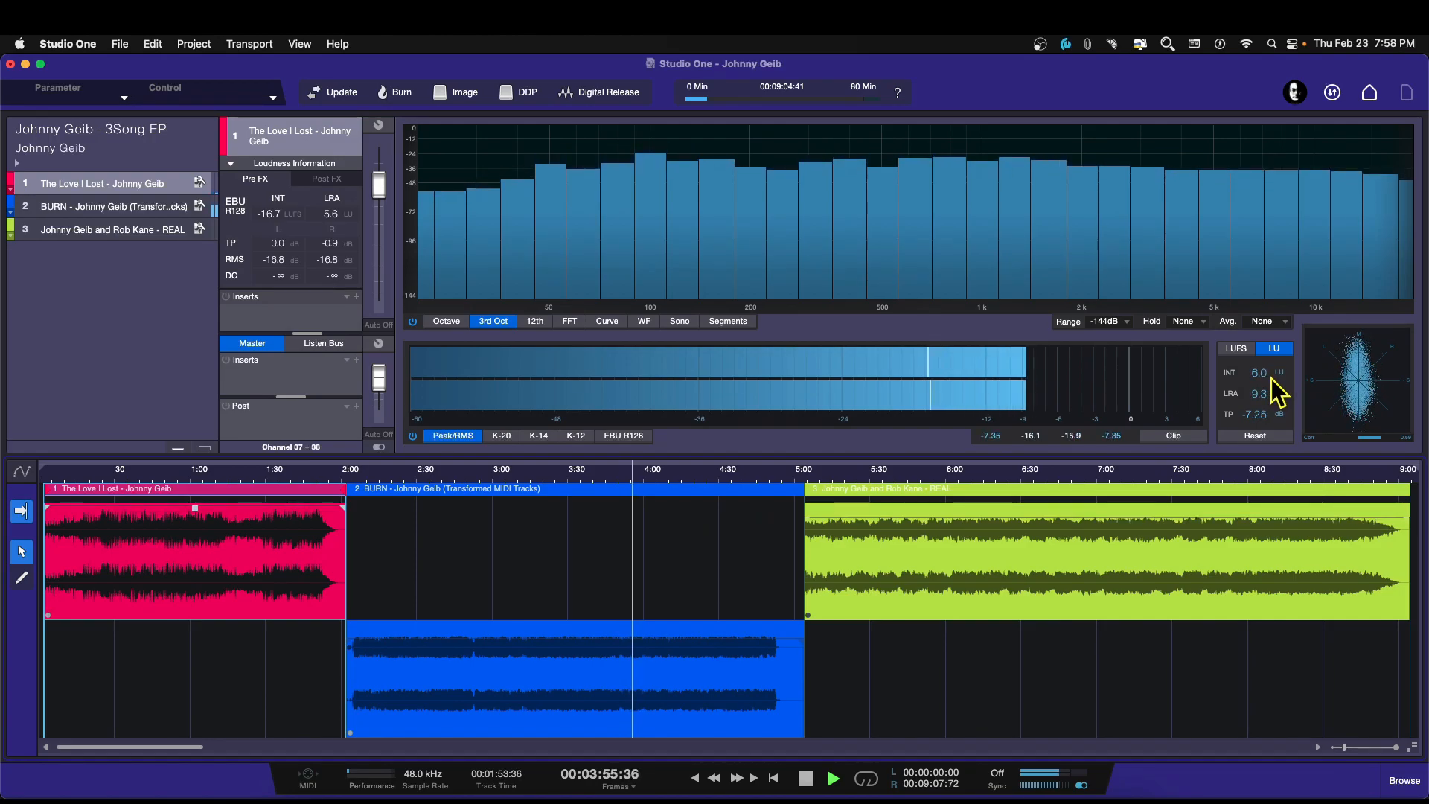
pyautogui.click(760, 479)
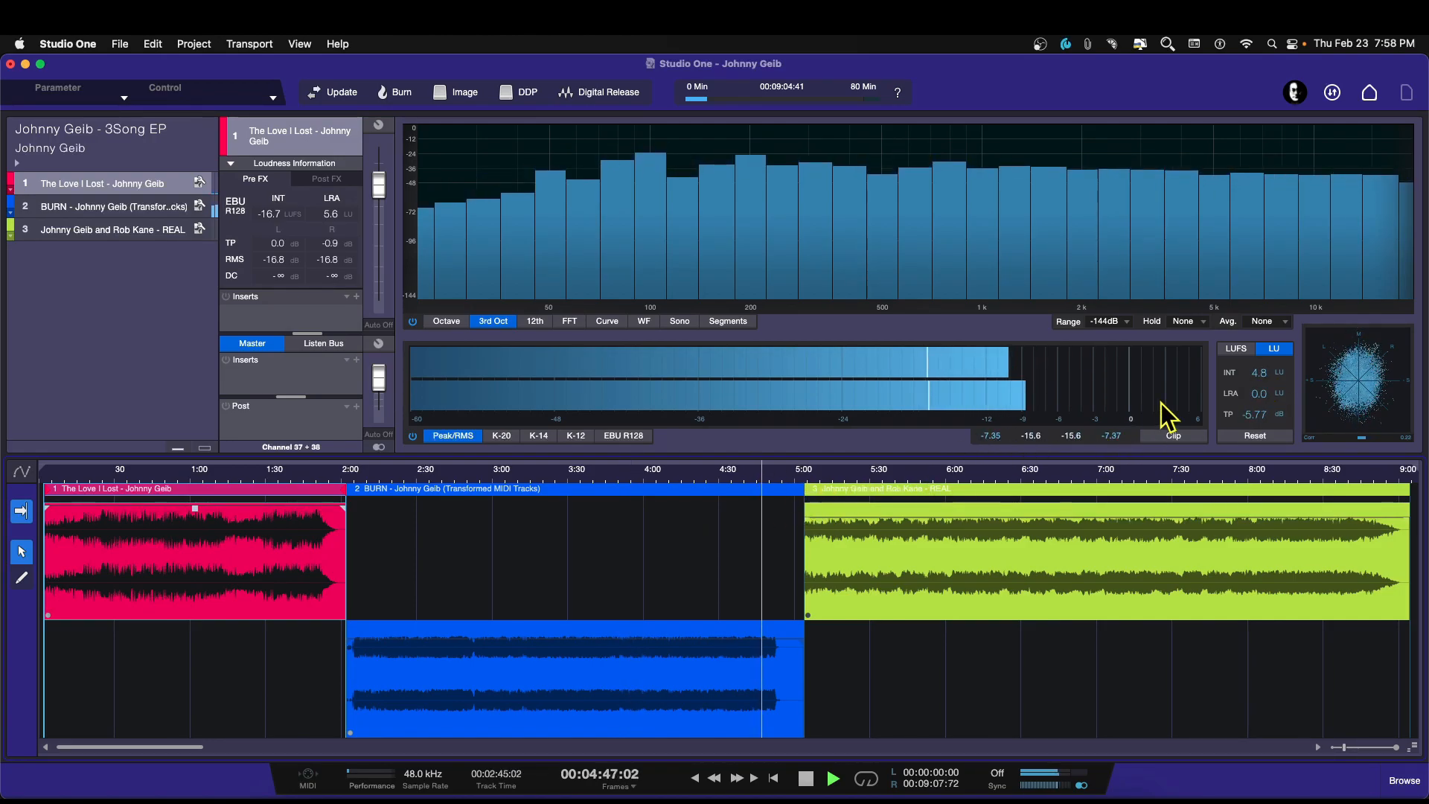
pyautogui.click(1281, 475)
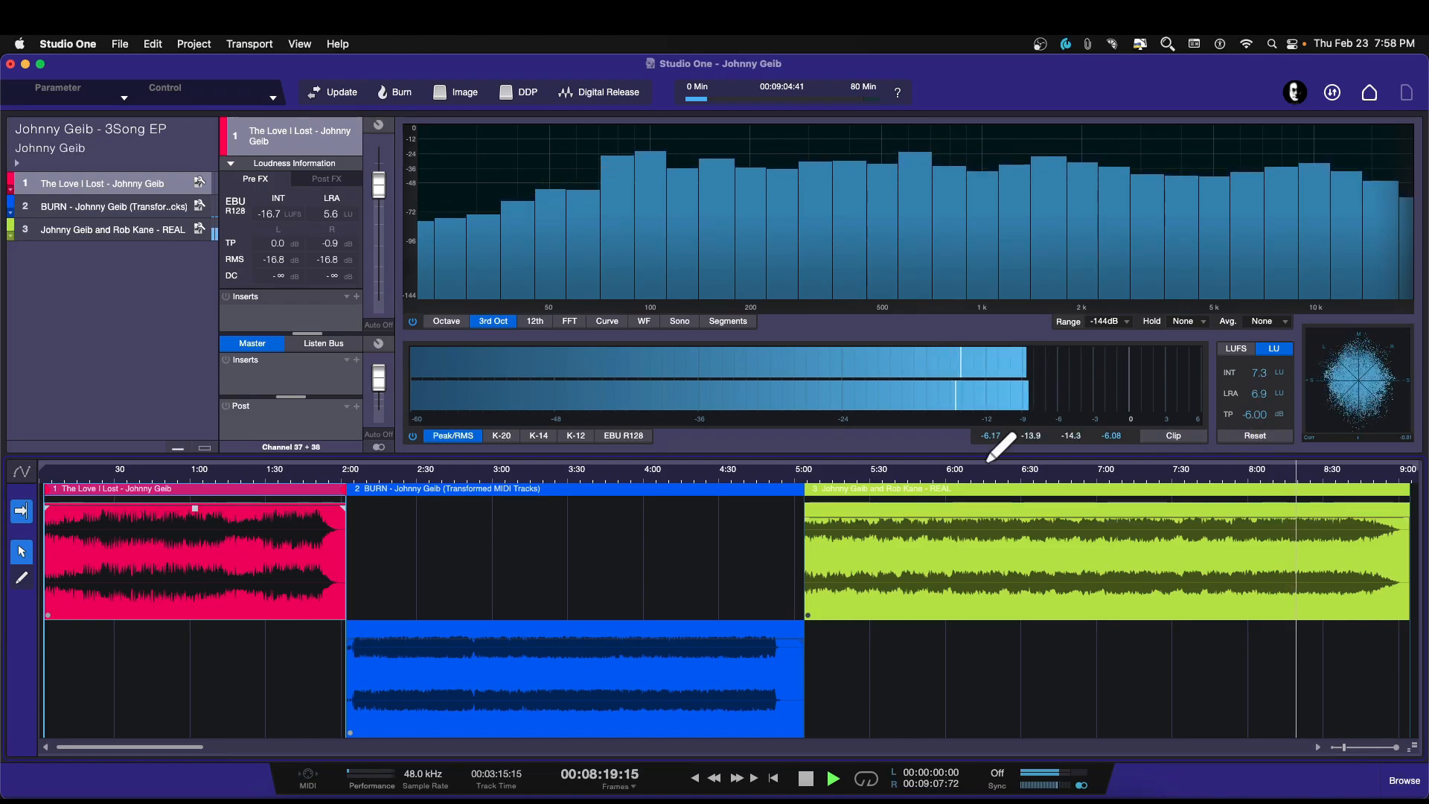
pyautogui.click(704, 476)
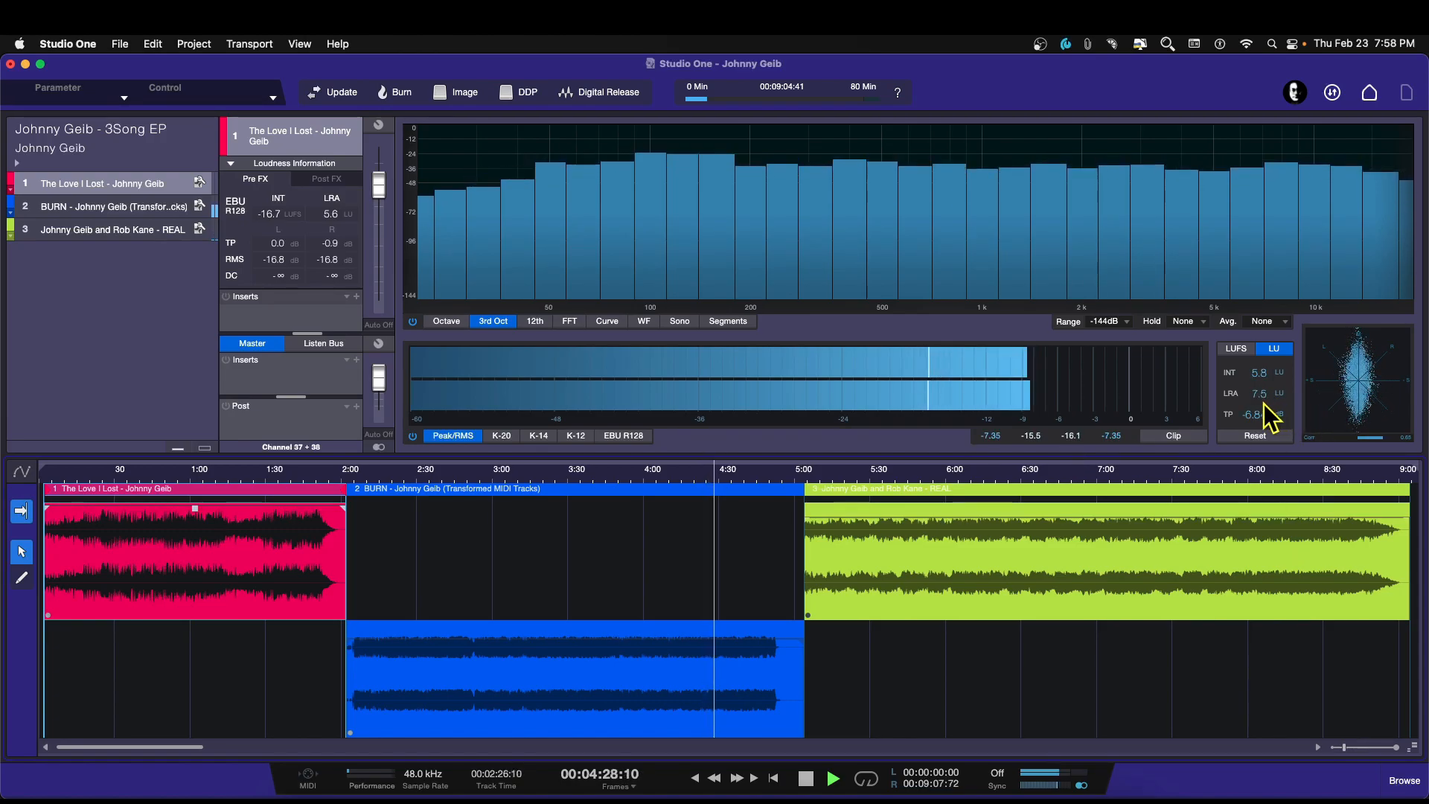
pyautogui.press('space')
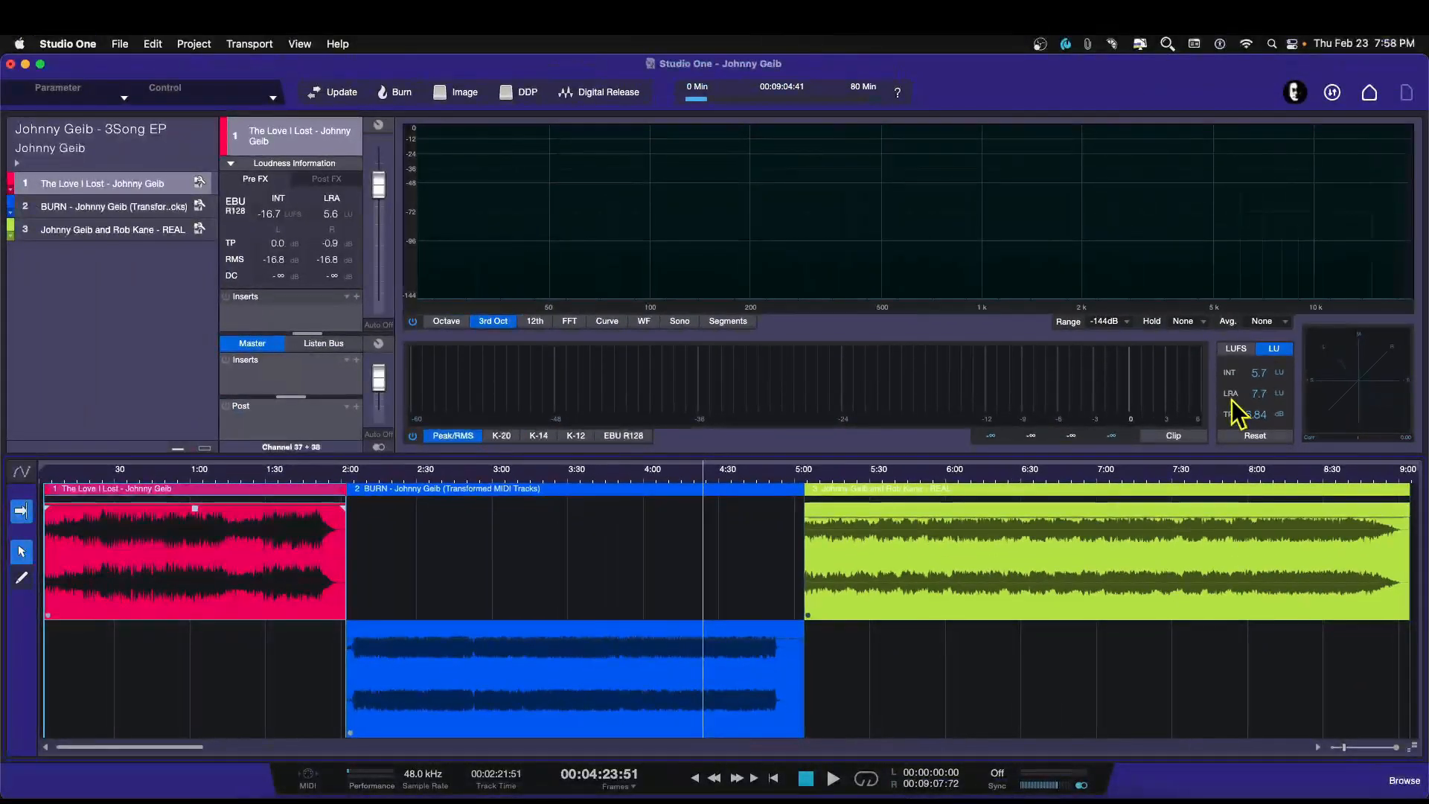
# Step: Compare the loudness range of The Love I Lost from about 1:44 with BURN's late section, resetting the loudness meter, and stop playback
pyautogui.click(294, 485)
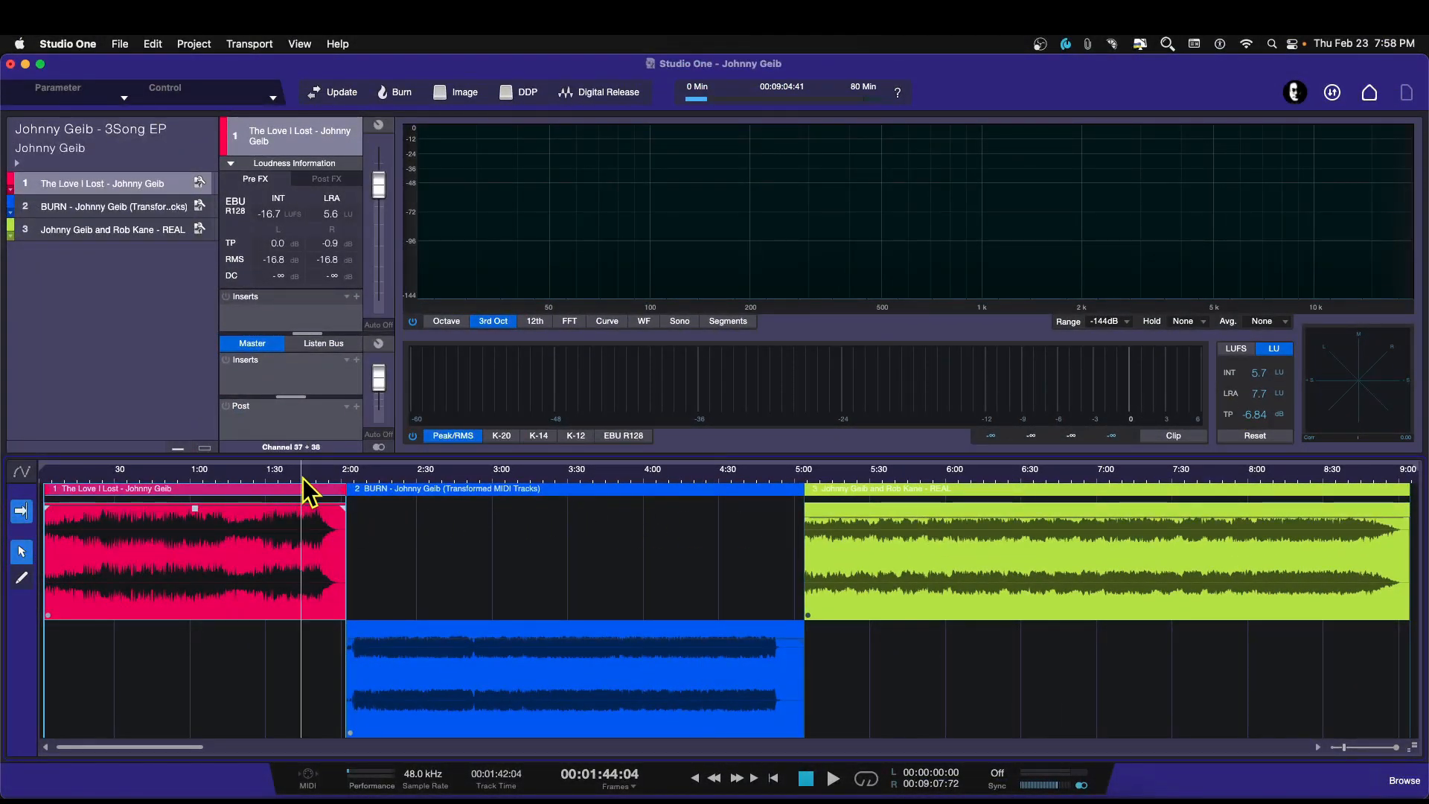
pyautogui.press('space')
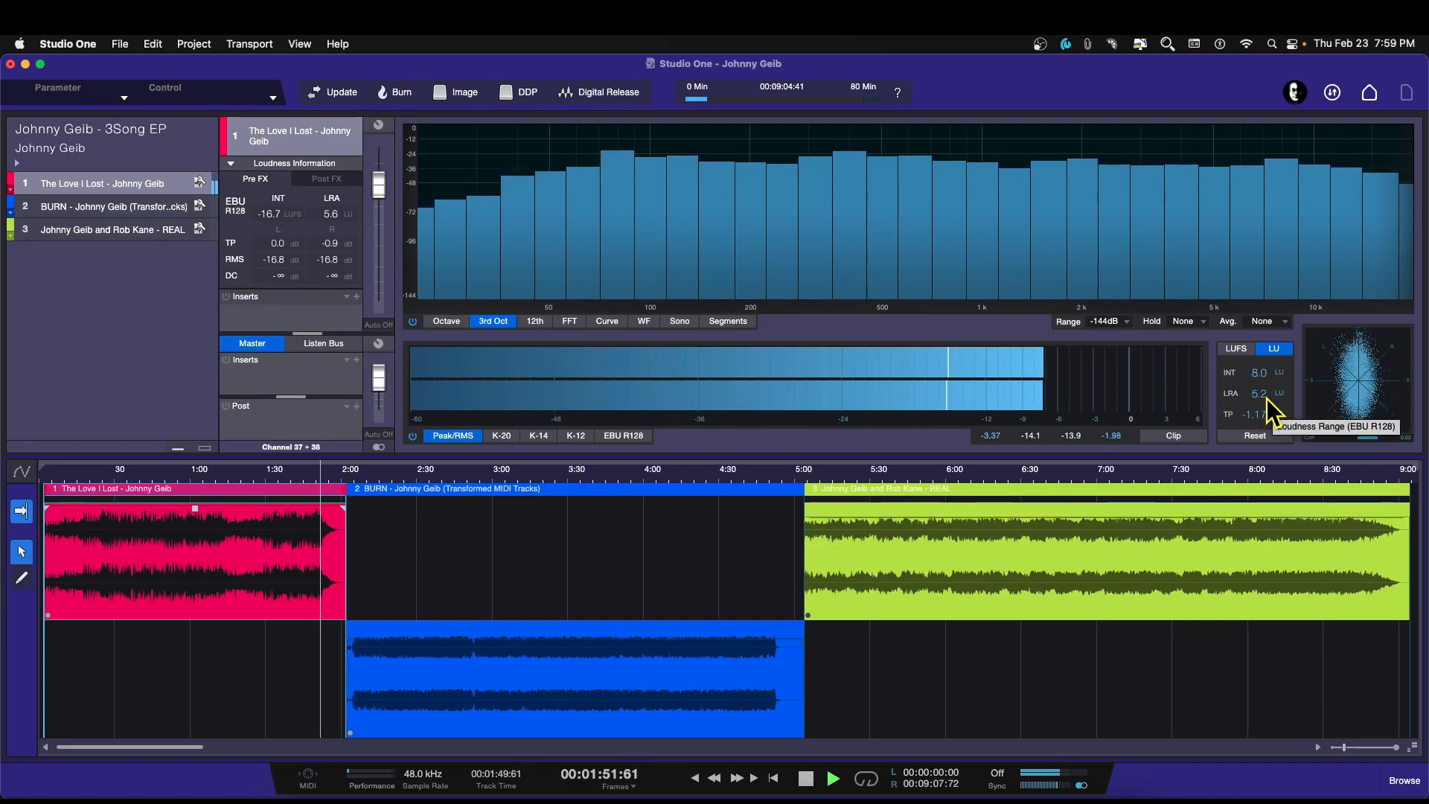
pyautogui.click(688, 484)
pyautogui.click(1249, 433)
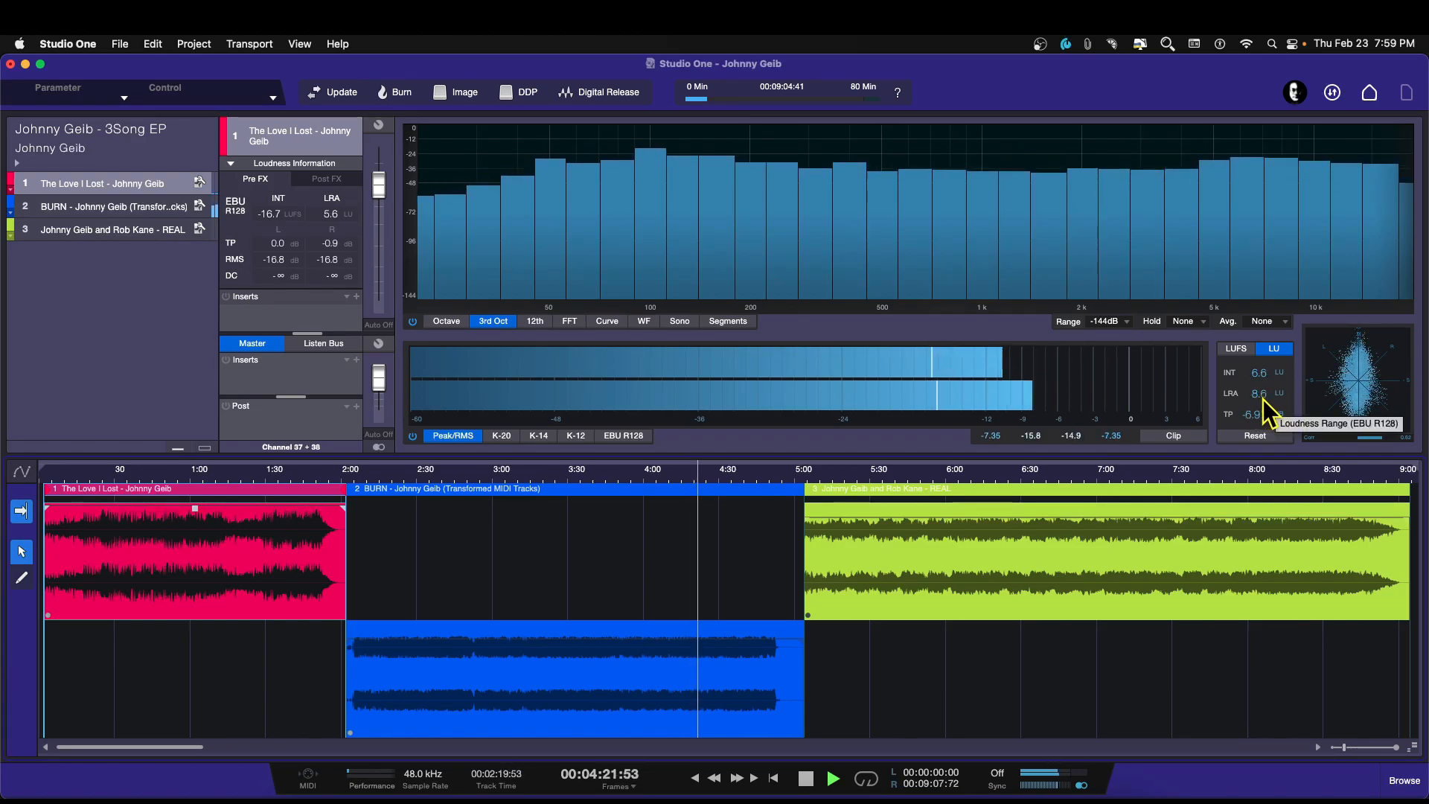
pyautogui.press('space')
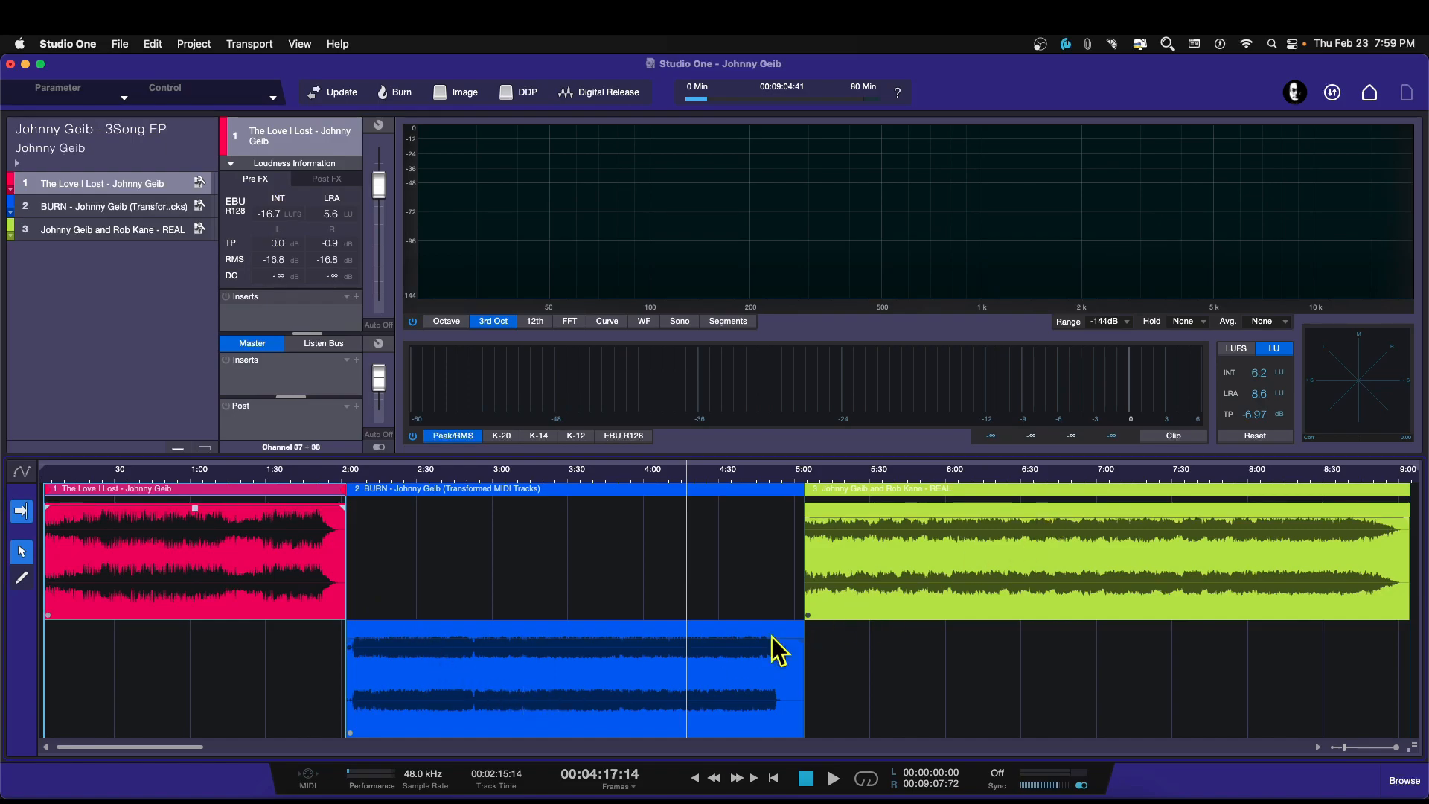
# Step: Enlarge the mastering and metering area above the timeline and rebalance the space between the song inserts and the master inserts
pyautogui.moveTo(294, 332)
pyautogui.mouseDown()
pyautogui.moveTo(293, 370)
pyautogui.moveTo(301, 333)
pyautogui.mouseUp()
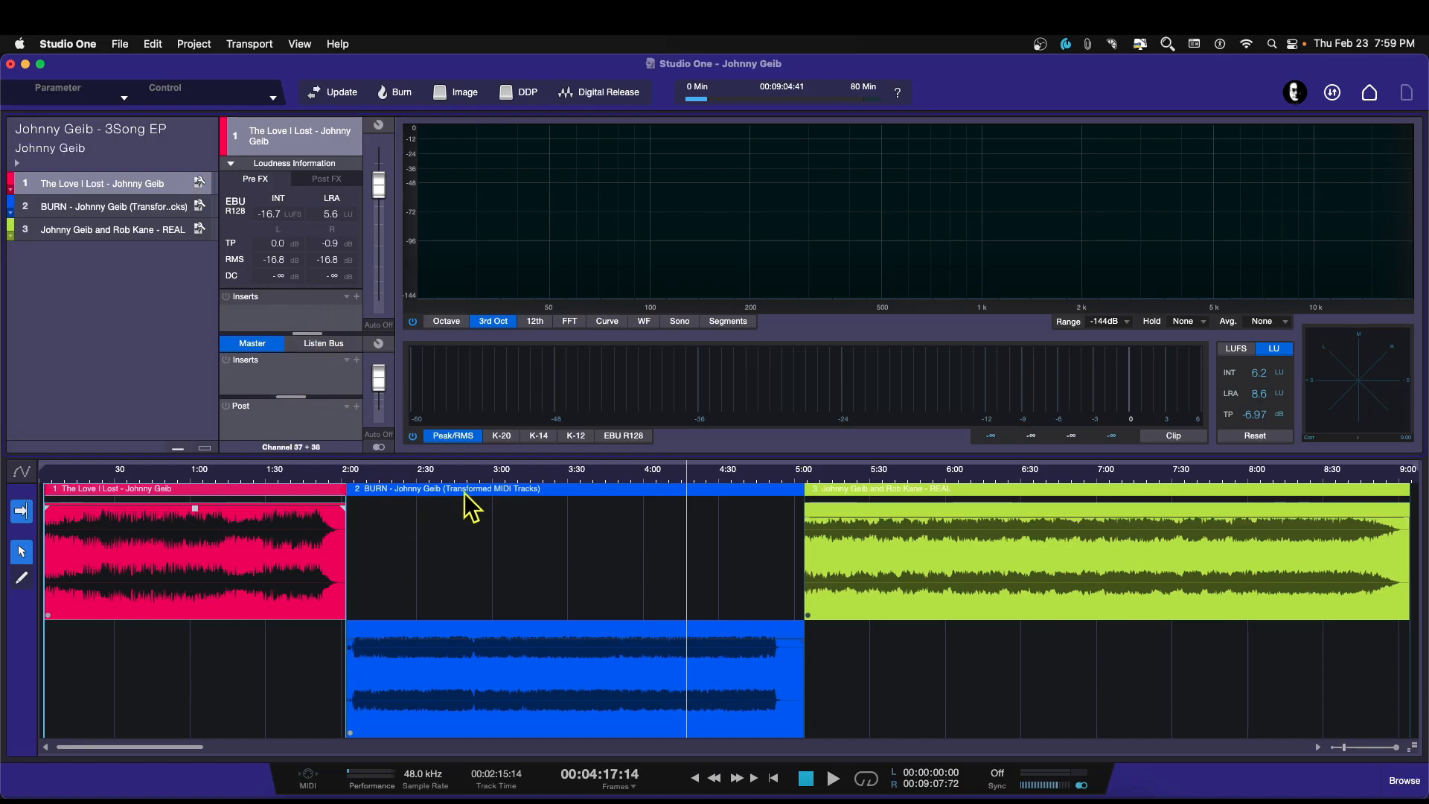
pyautogui.moveTo(564, 451); pyautogui.dragTo(564, 565)
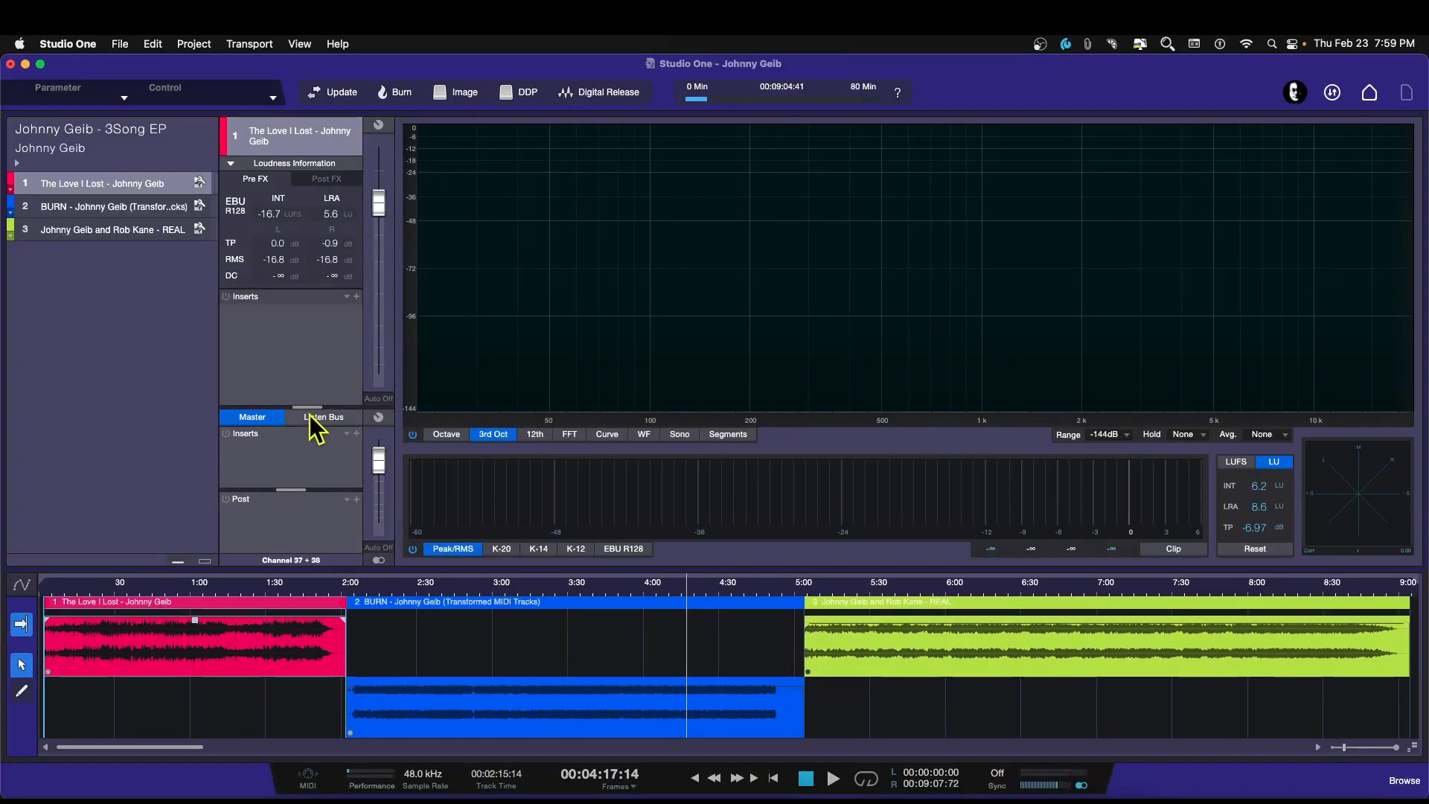
pyautogui.moveTo(312, 407); pyautogui.dragTo(315, 347)
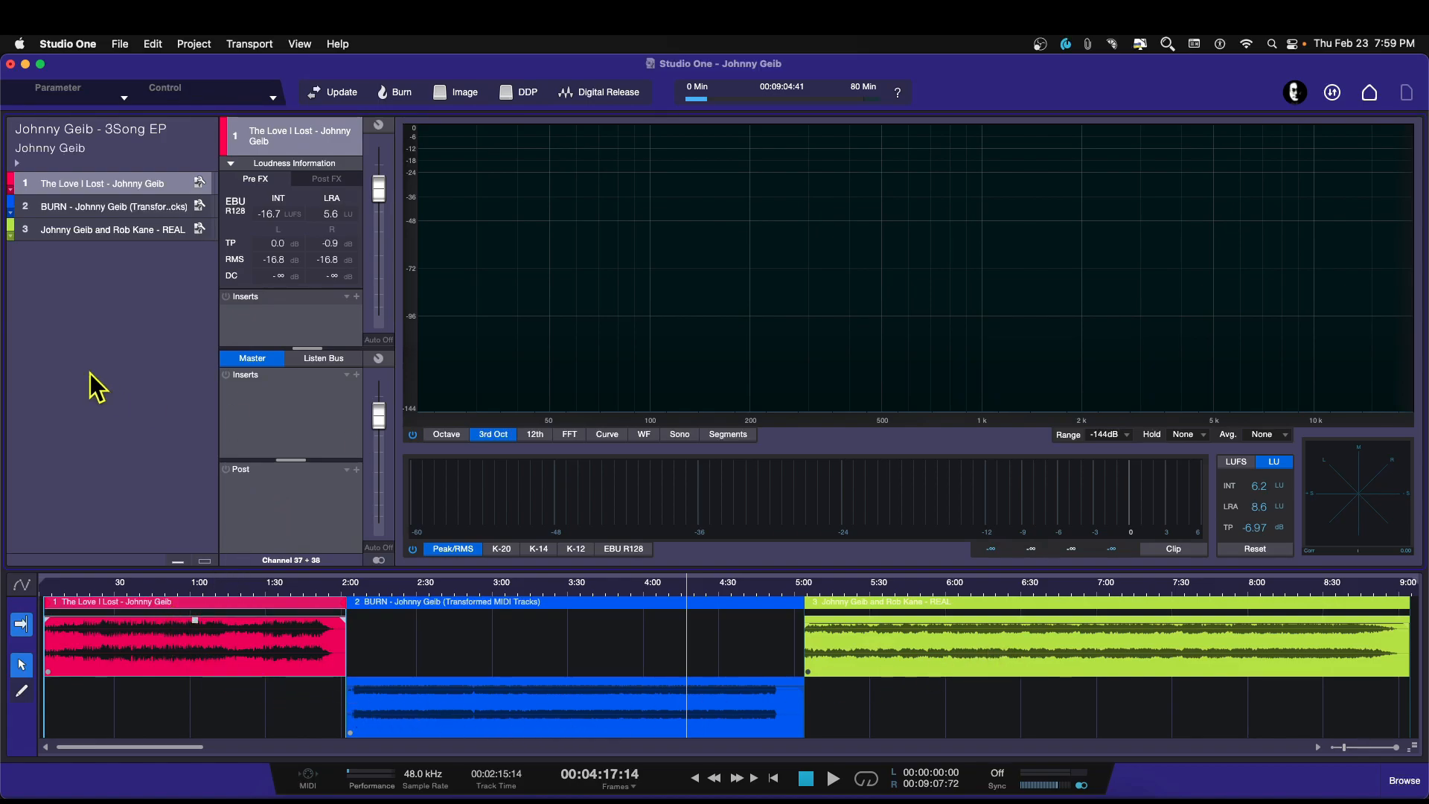
pyautogui.moveTo(305, 347); pyautogui.dragTo(298, 376)
# Step: Position the playhead within each song, play The Love I Lost from about 1:35, alternate with late BURN and late REAL, and stop
pyautogui.click(253, 586)
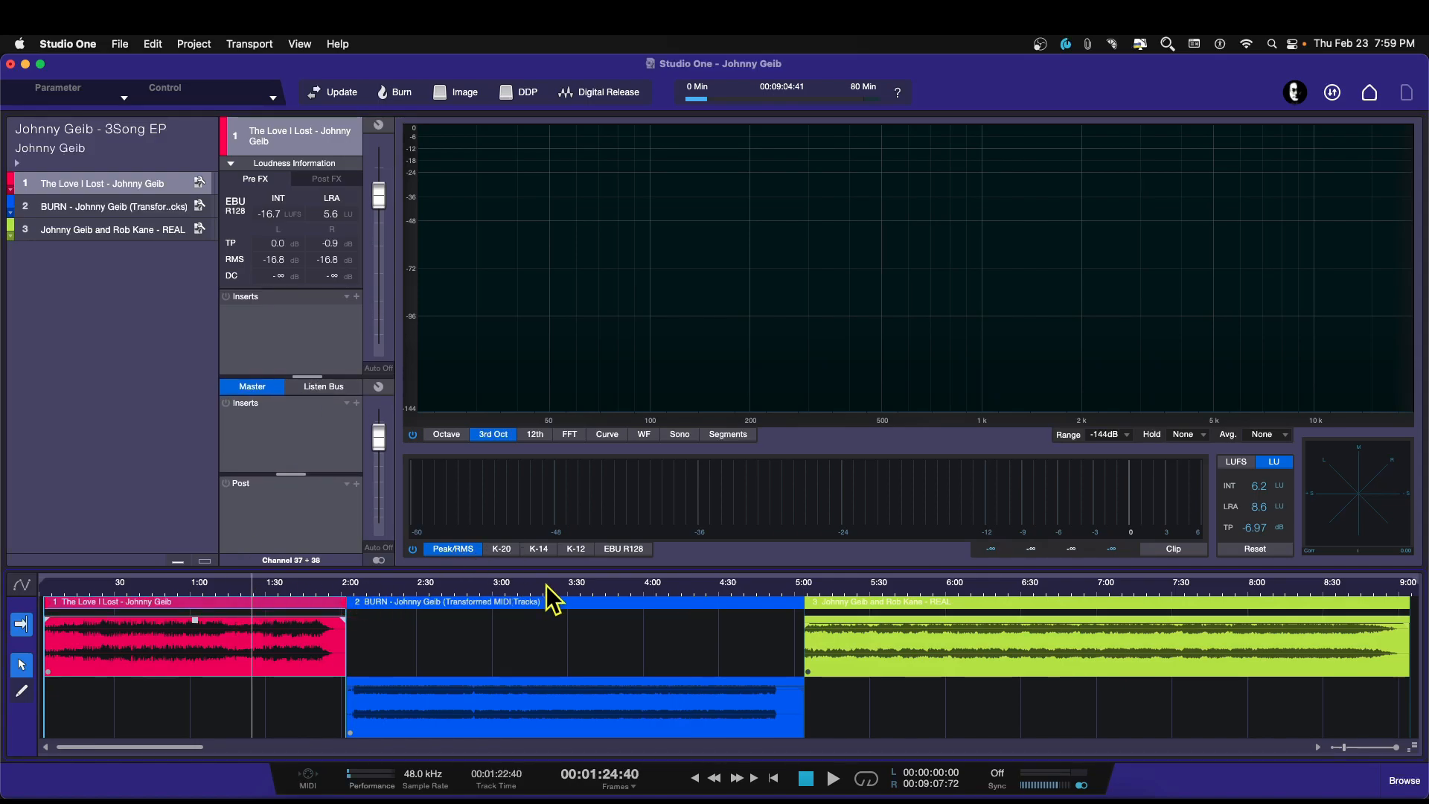
pyautogui.click(988, 587)
pyautogui.click(531, 591)
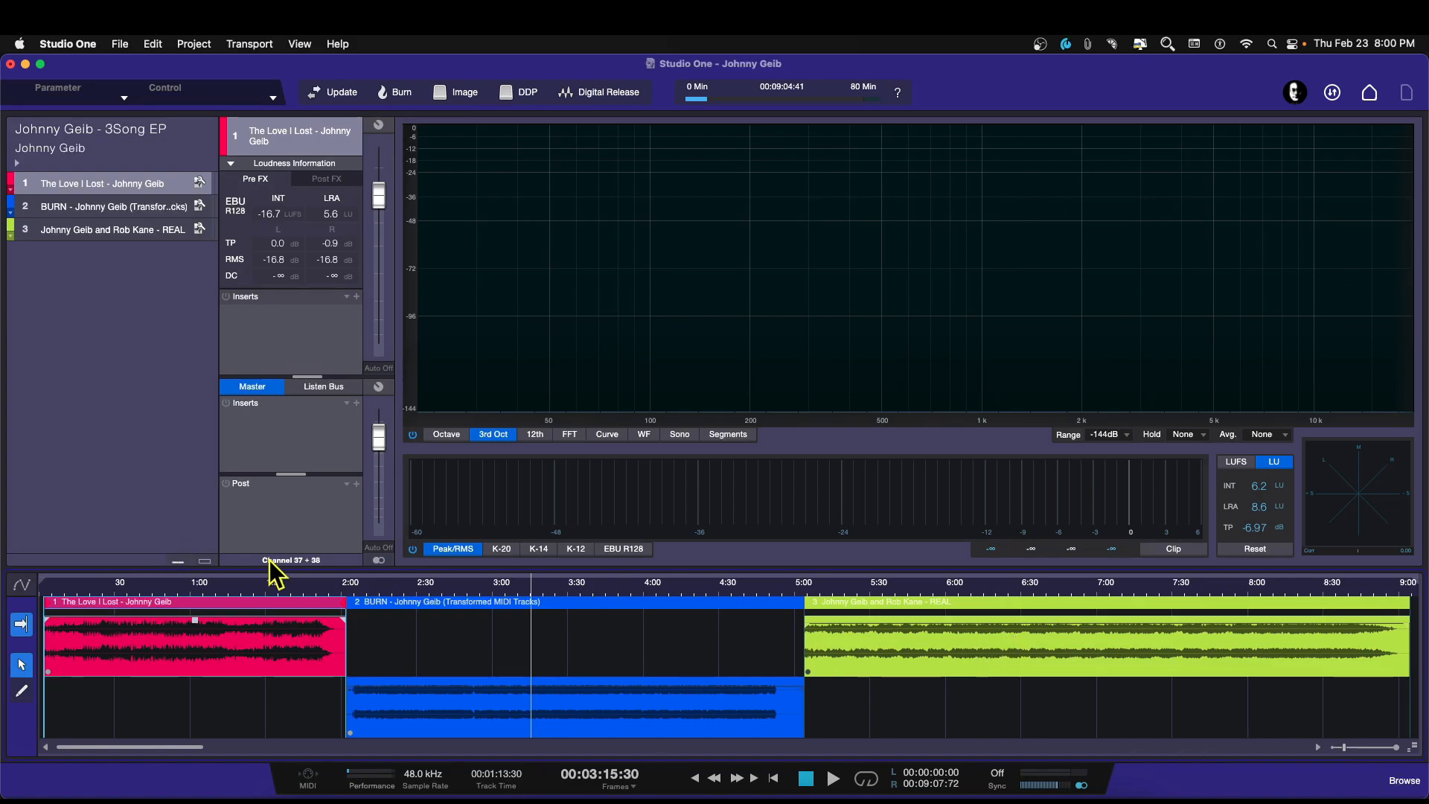
pyautogui.click(283, 586)
pyautogui.press('space')
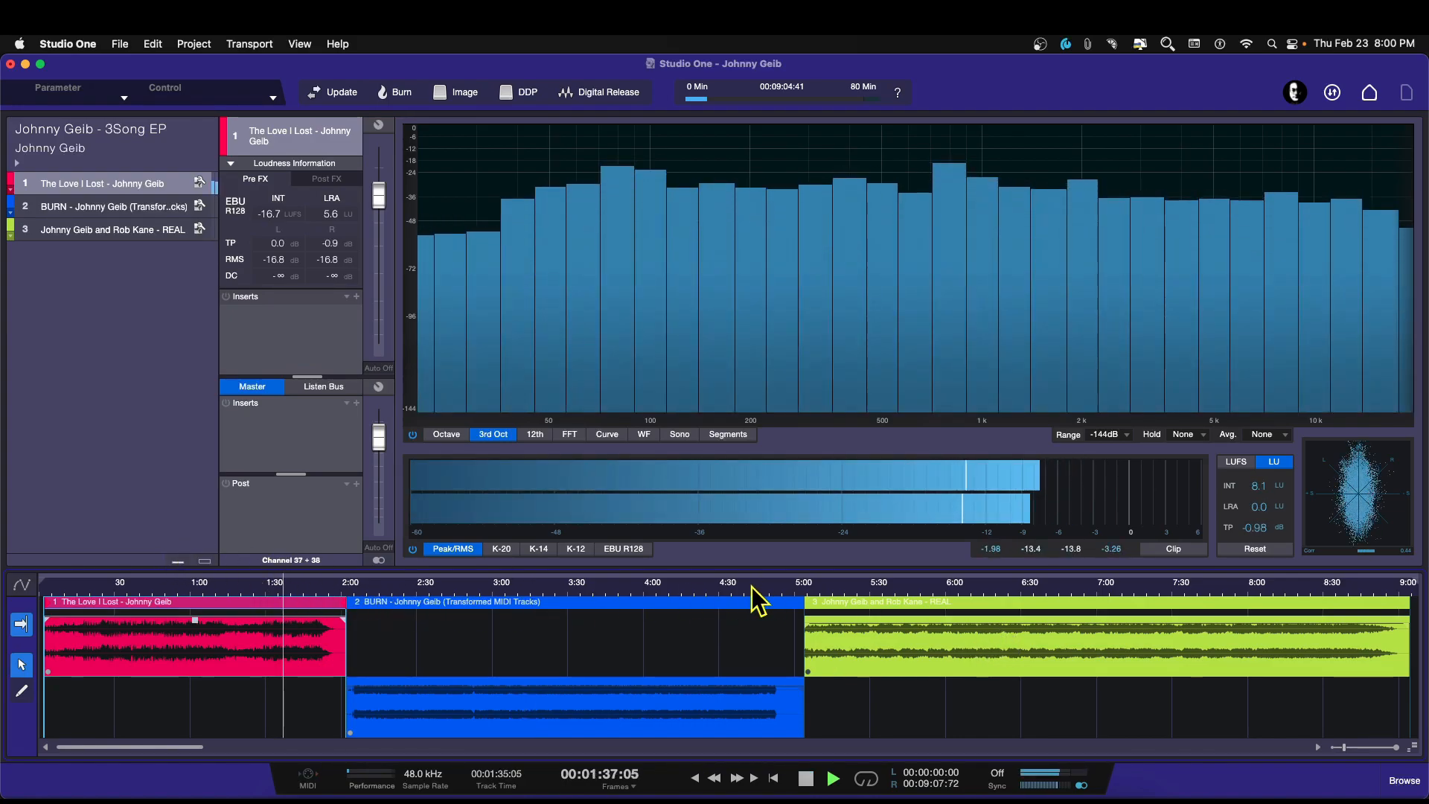
pyautogui.click(694, 587)
pyautogui.click(1311, 589)
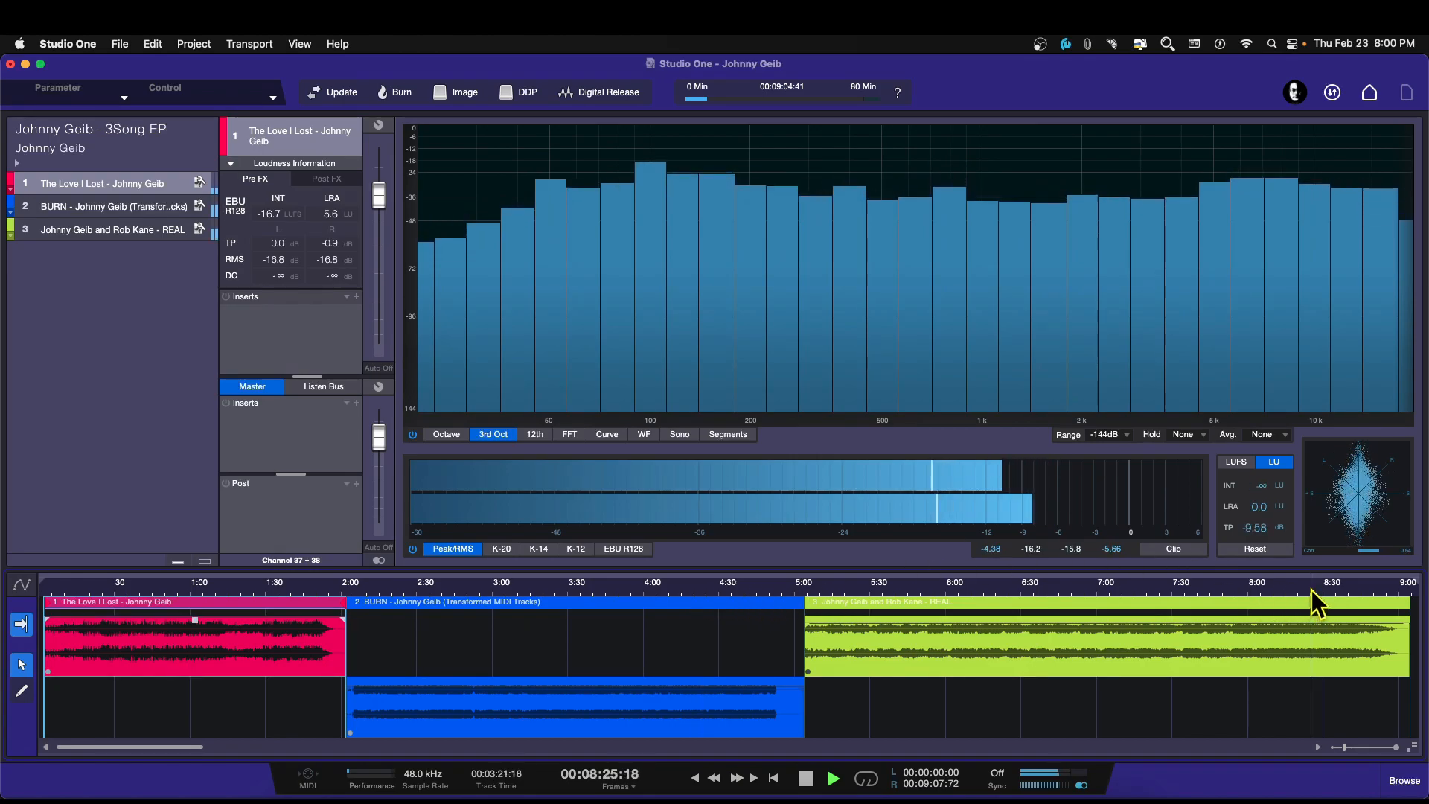
pyautogui.click(717, 588)
pyautogui.click(311, 590)
pyautogui.press('space')
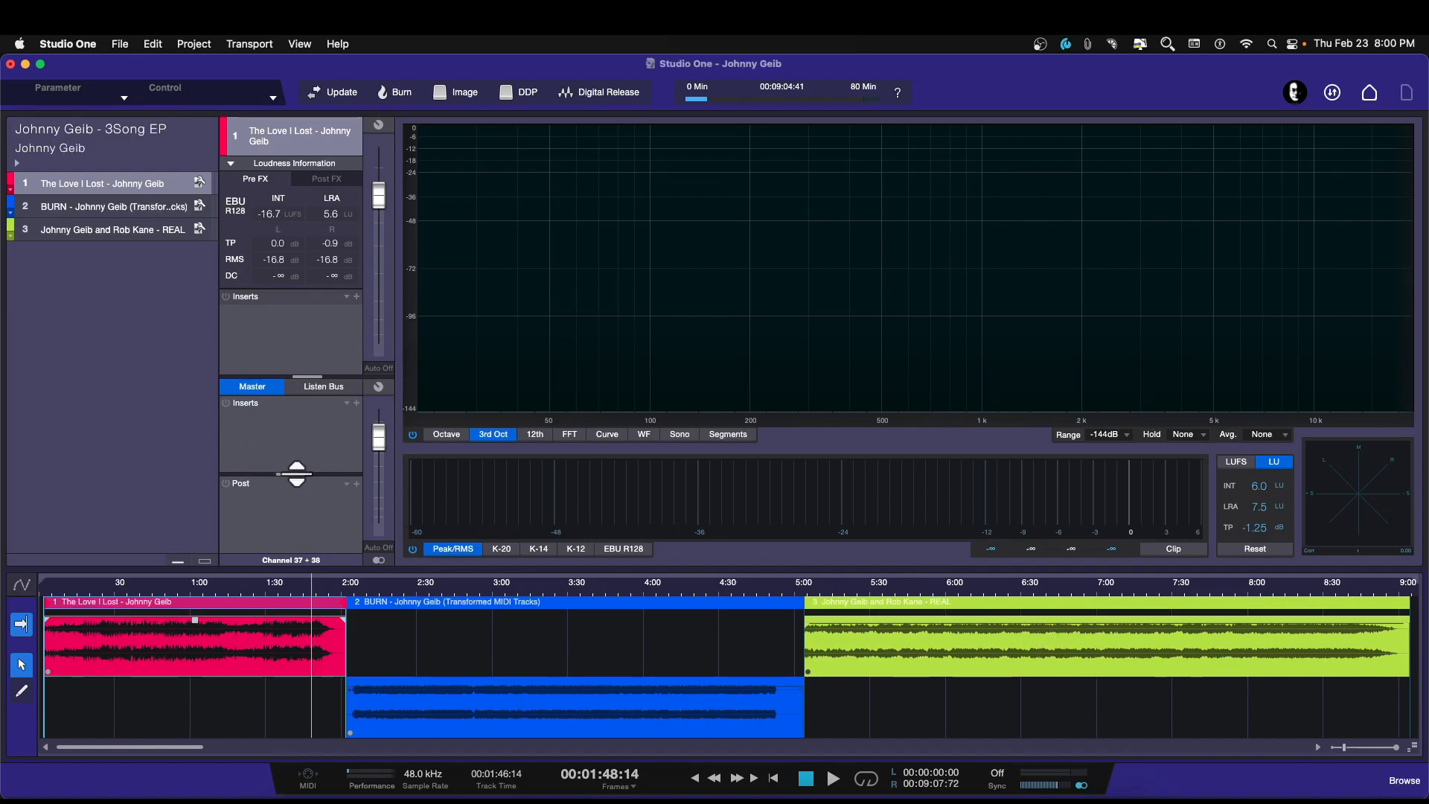
# Step: Enlarge the master channel's post-fader effects section and add the Limiter plug-in to it
pyautogui.moveTo(295, 473); pyautogui.dragTo(296, 455)
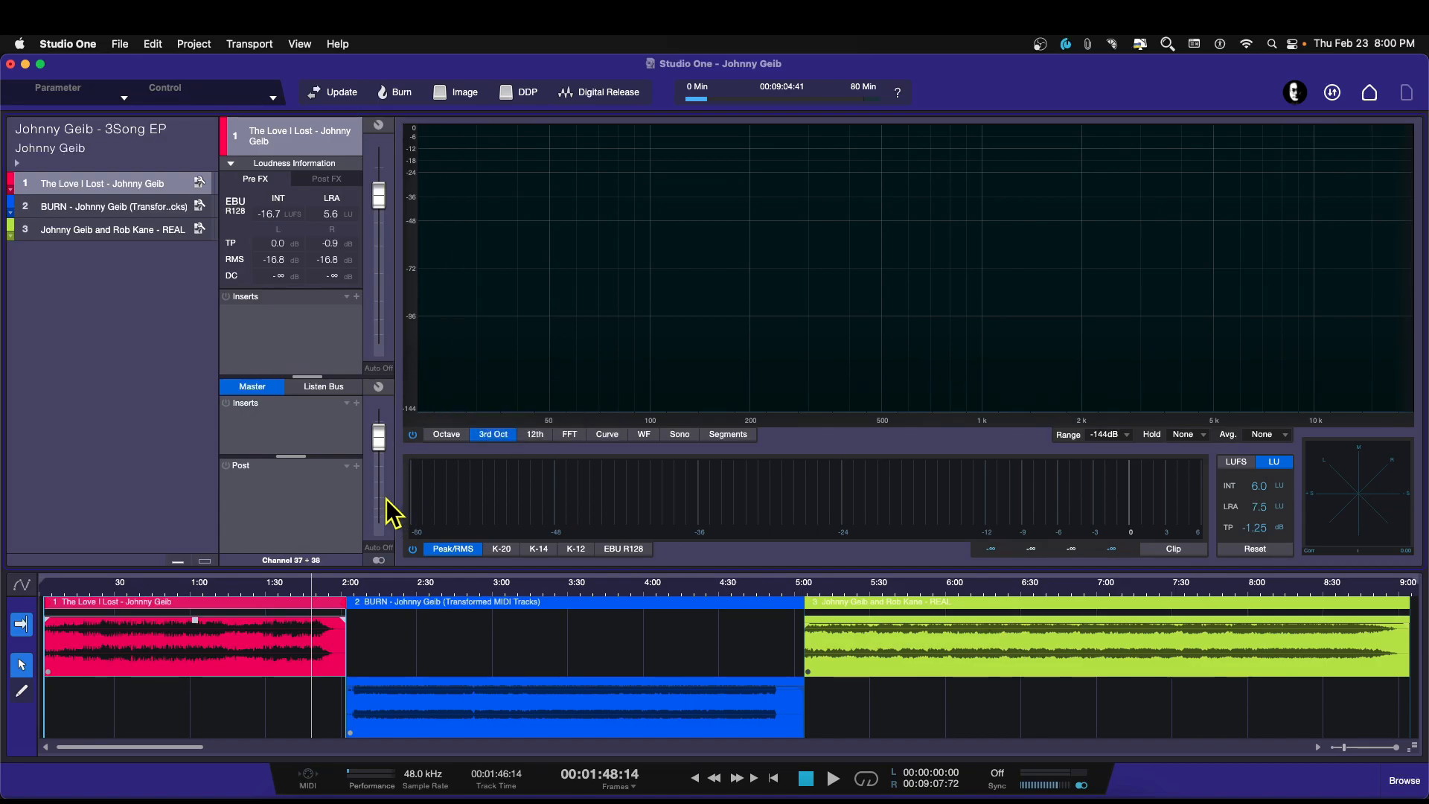
pyautogui.click(357, 467)
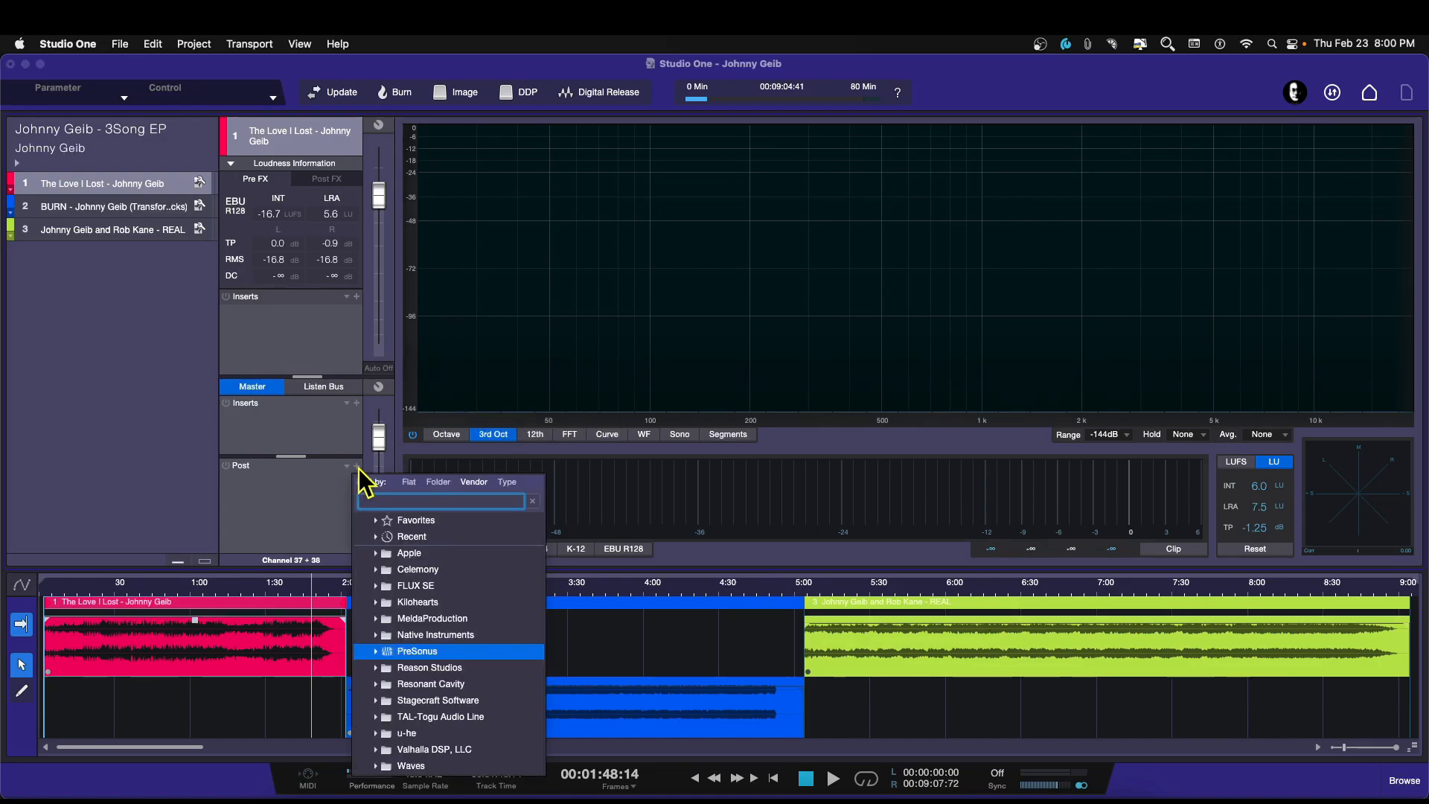
pyautogui.click(371, 469)
pyautogui.click(1407, 781)
pyautogui.click(1406, 781)
pyautogui.click(357, 467)
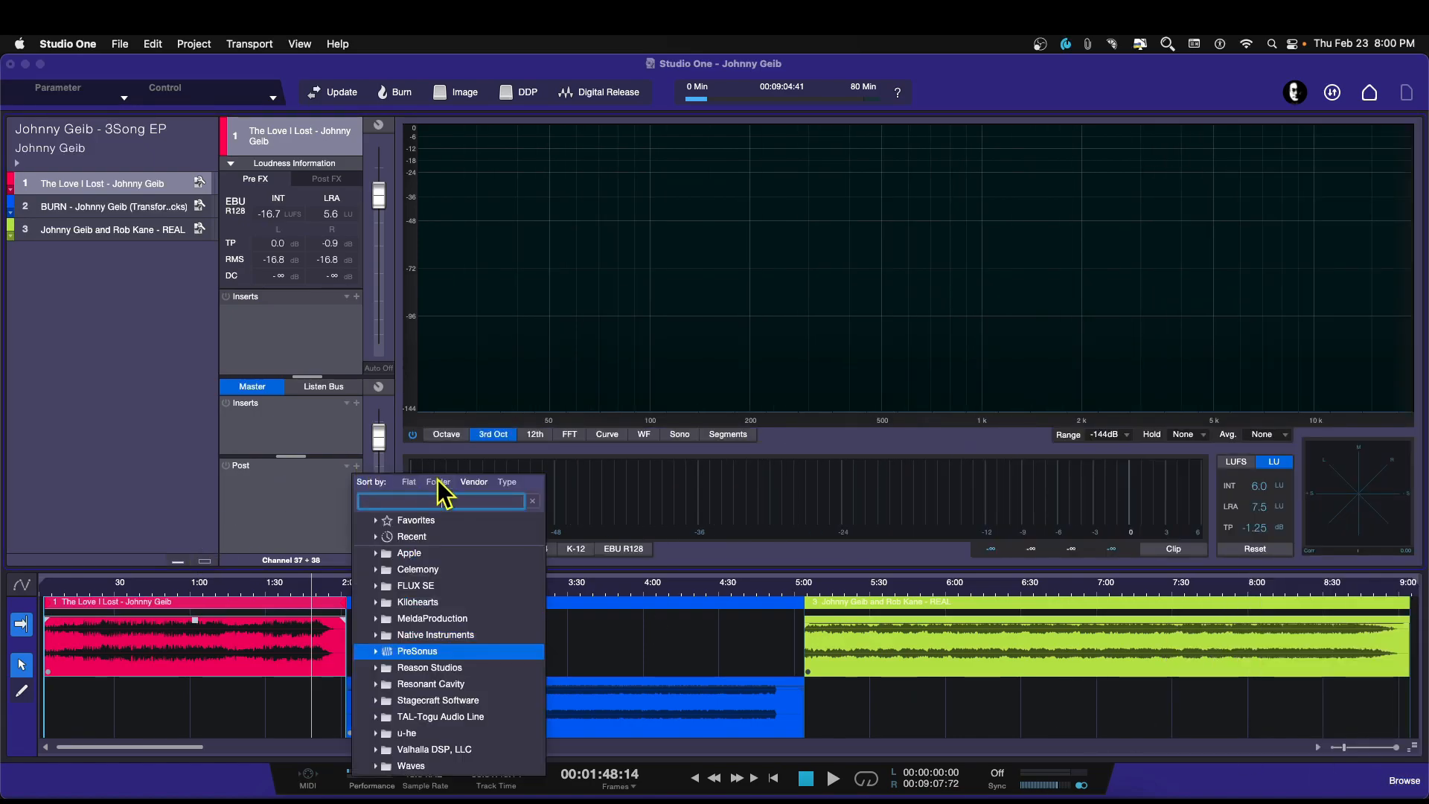
pyautogui.write('limiter')
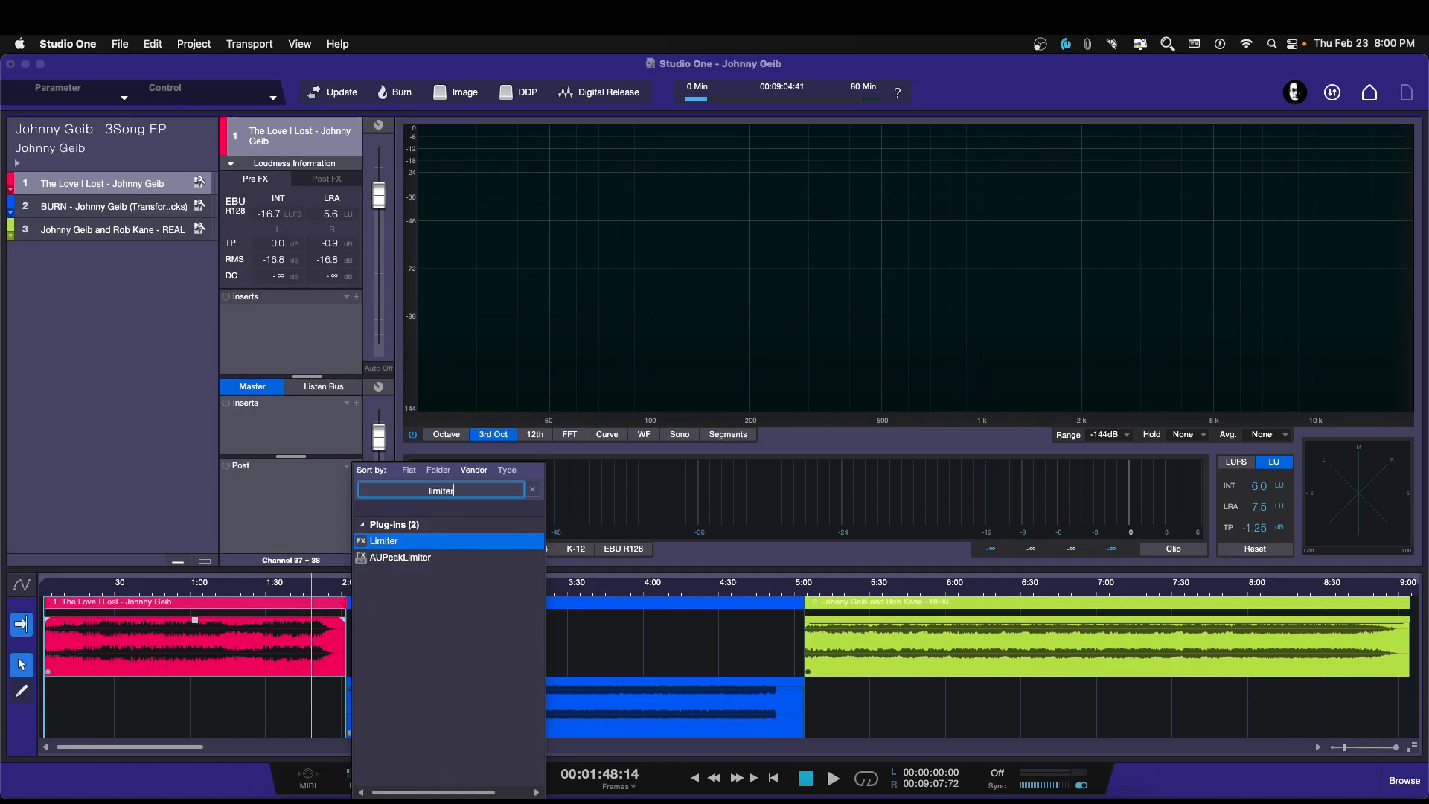
pyautogui.press('Return')
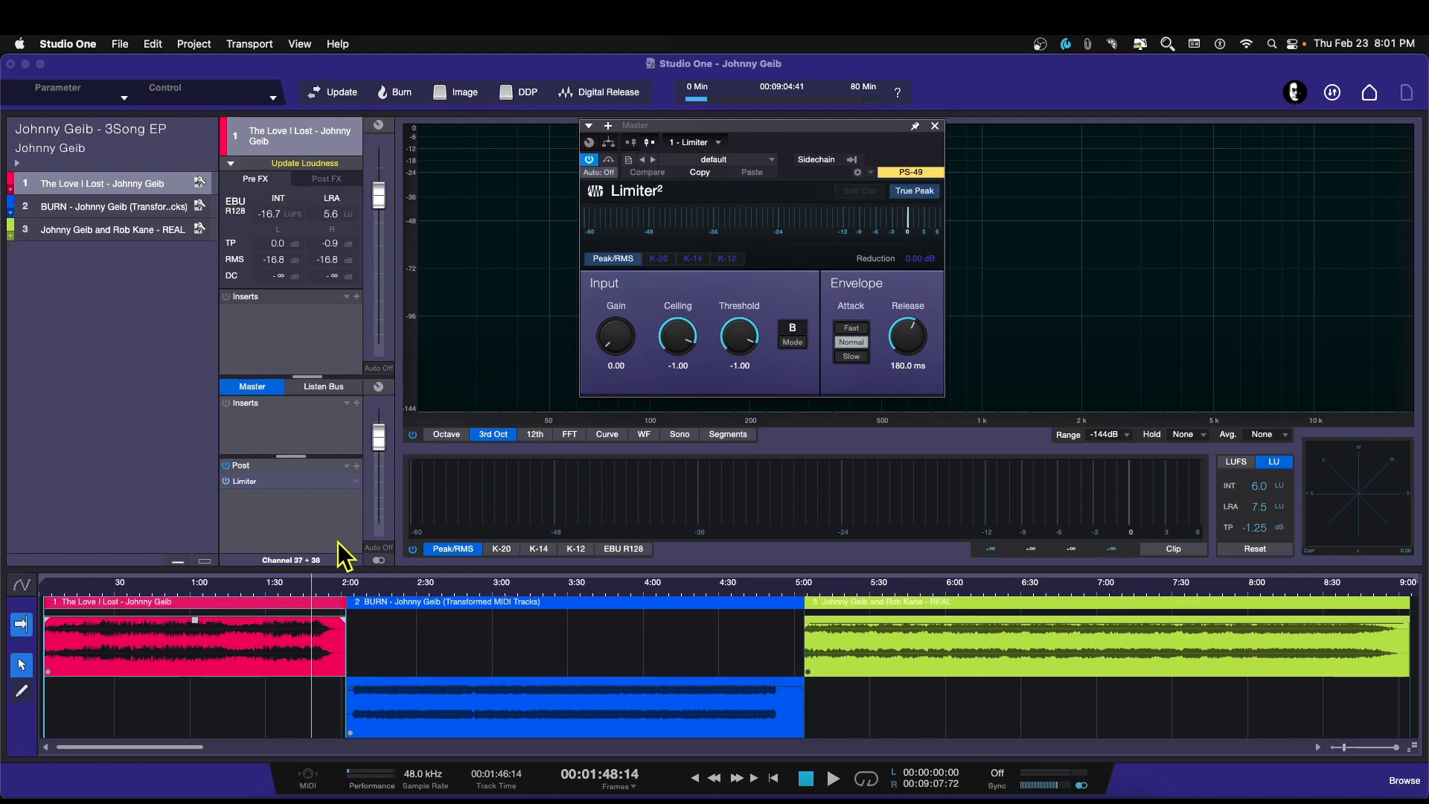
# Step: Play The Love I Lost from about 1:35, raise the limiter's input gain to 4.32 dB, and replay the passage through the limiter
pyautogui.click(280, 588)
pyautogui.press('space')
pyautogui.moveTo(616, 337); pyautogui.dragTo(623, 313)
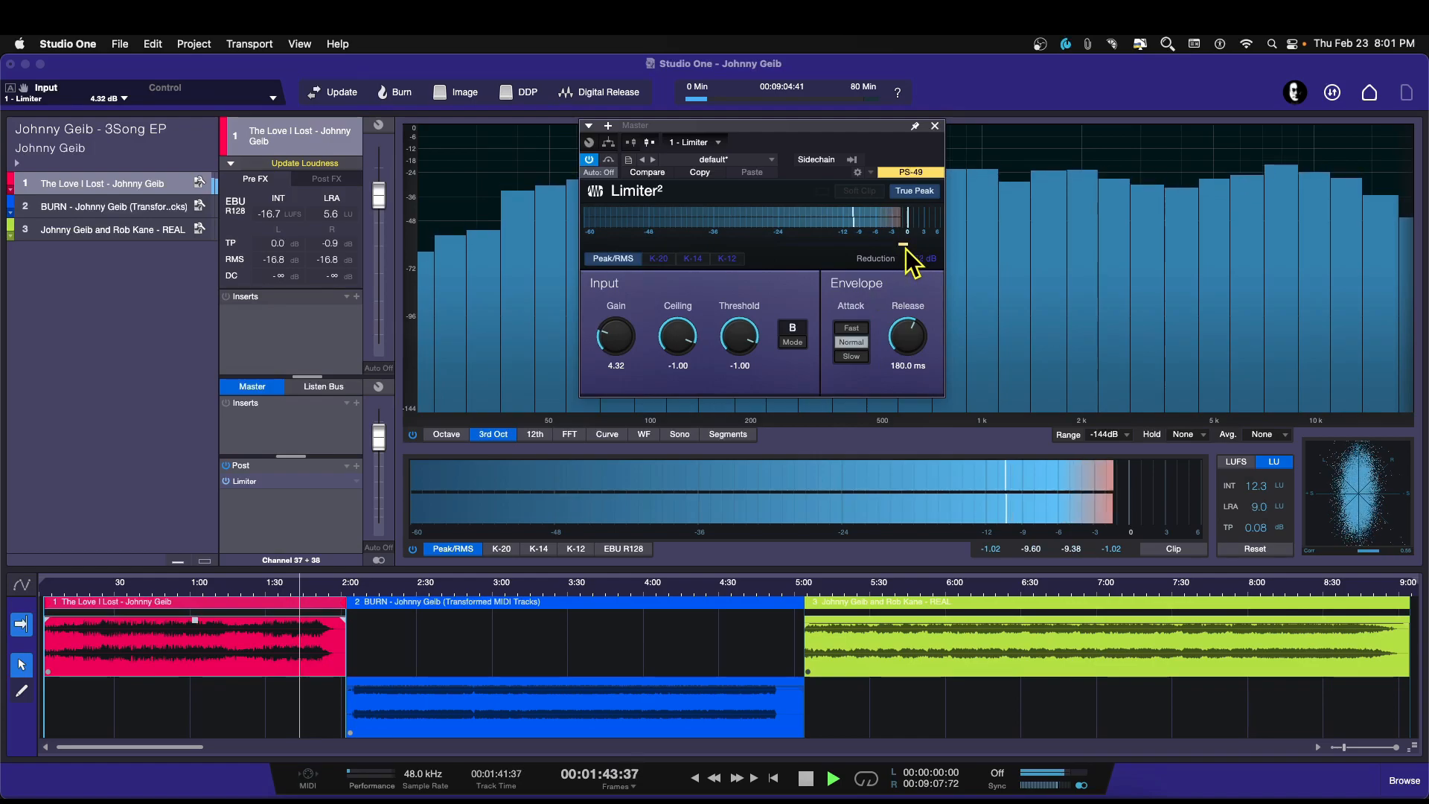
pyautogui.press('space')
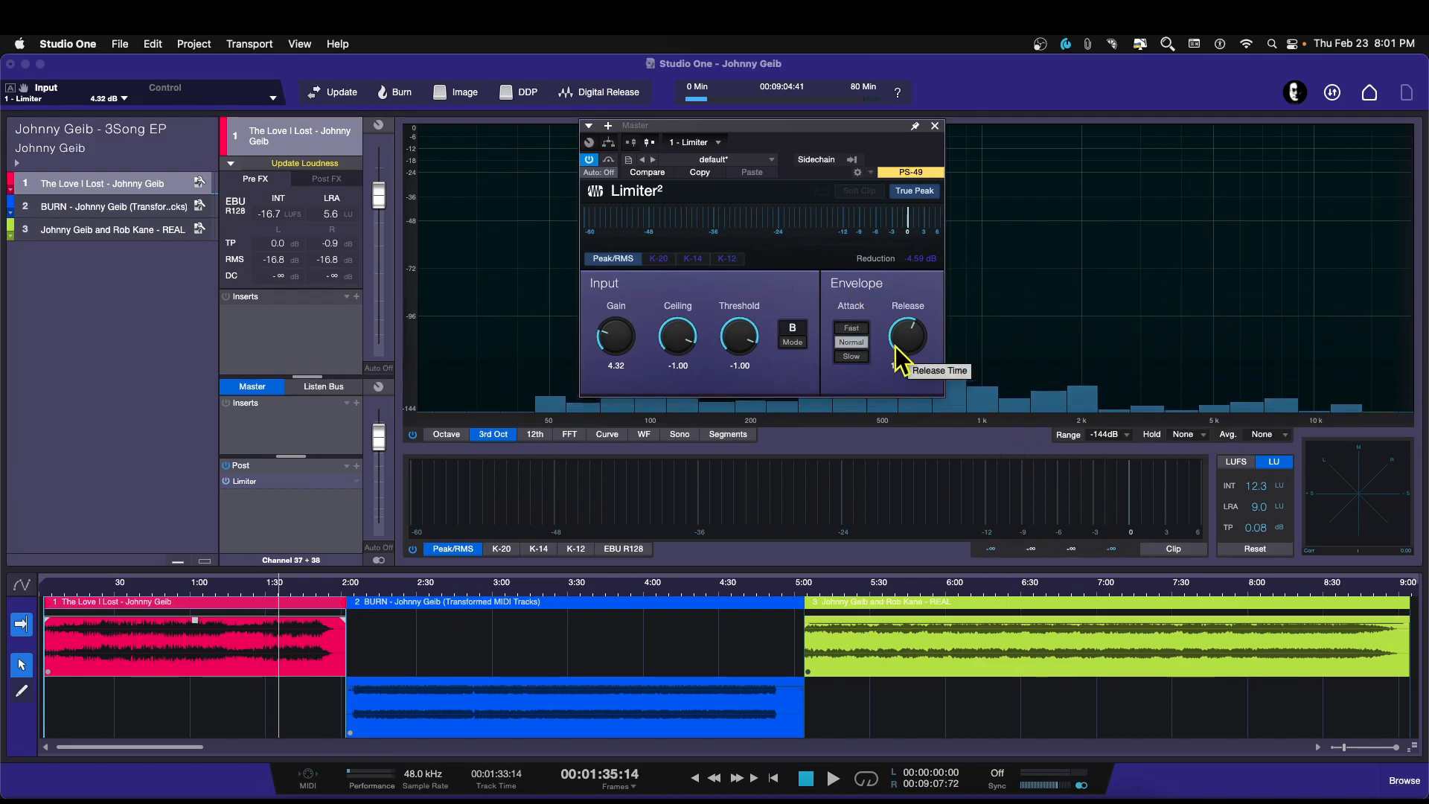
pyautogui.press('space')
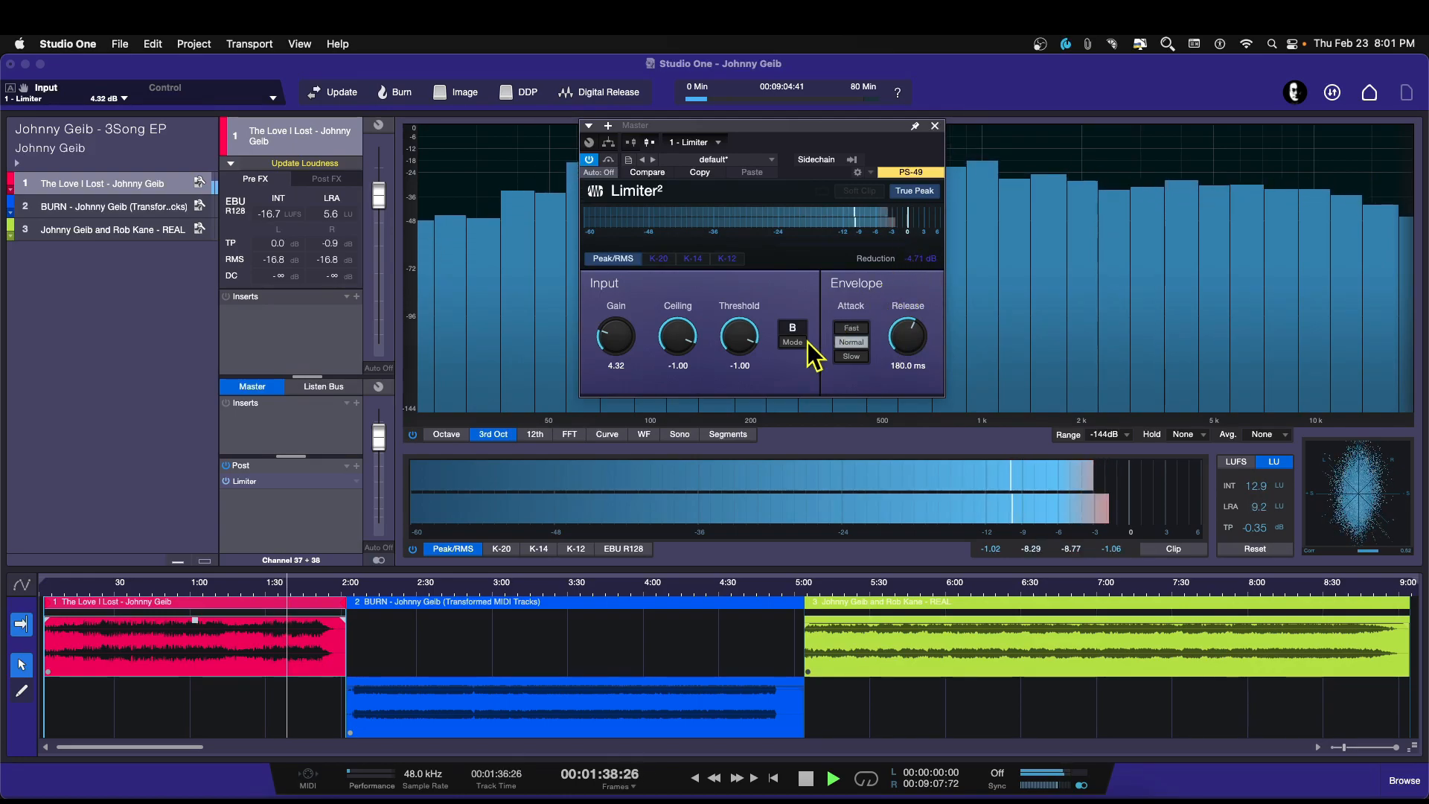
# Step: Play The Love I Lost from about 1:35 through the limiter, compare it with late passages of BURN and REAL, and stop
pyautogui.press('space')
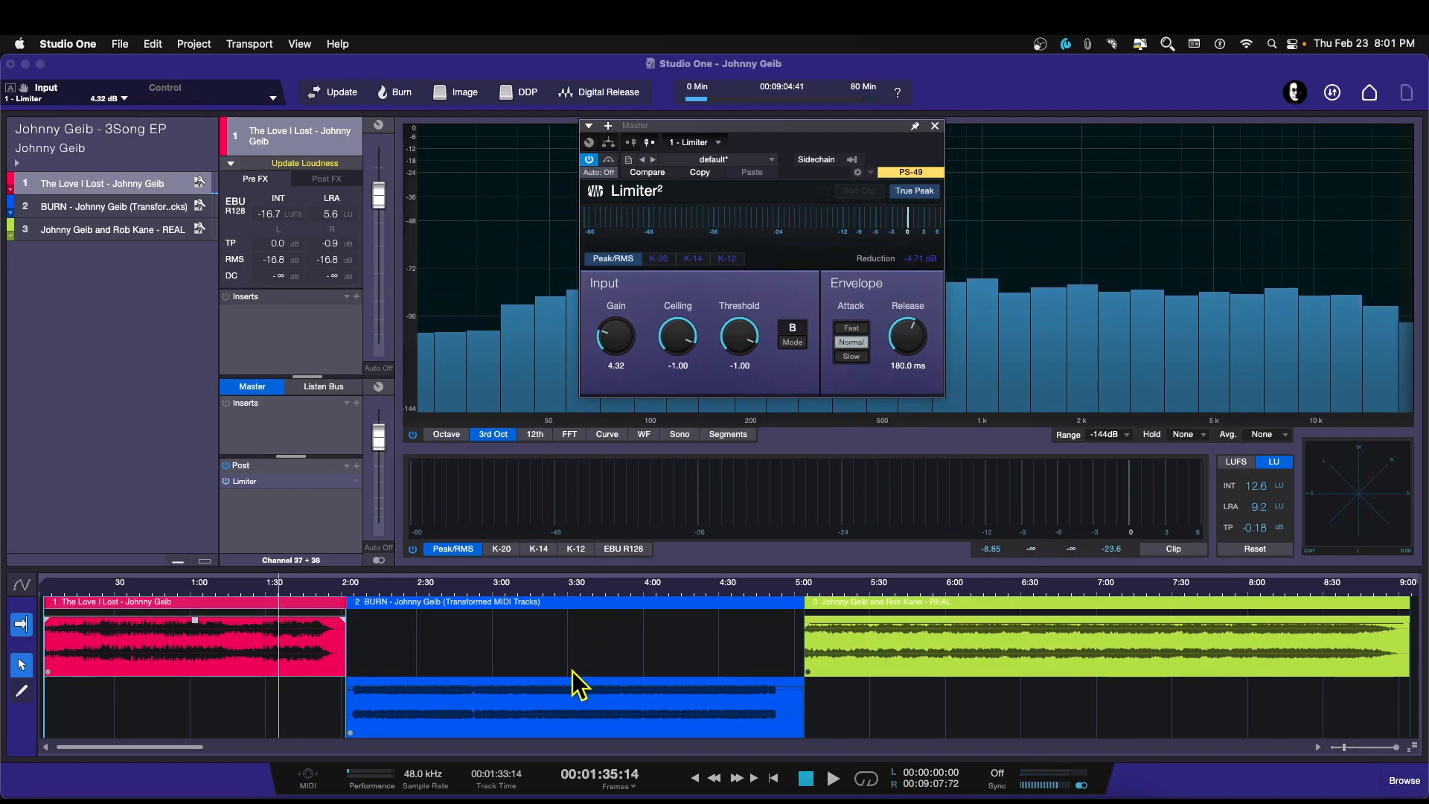
pyautogui.press('space')
pyautogui.click(676, 592)
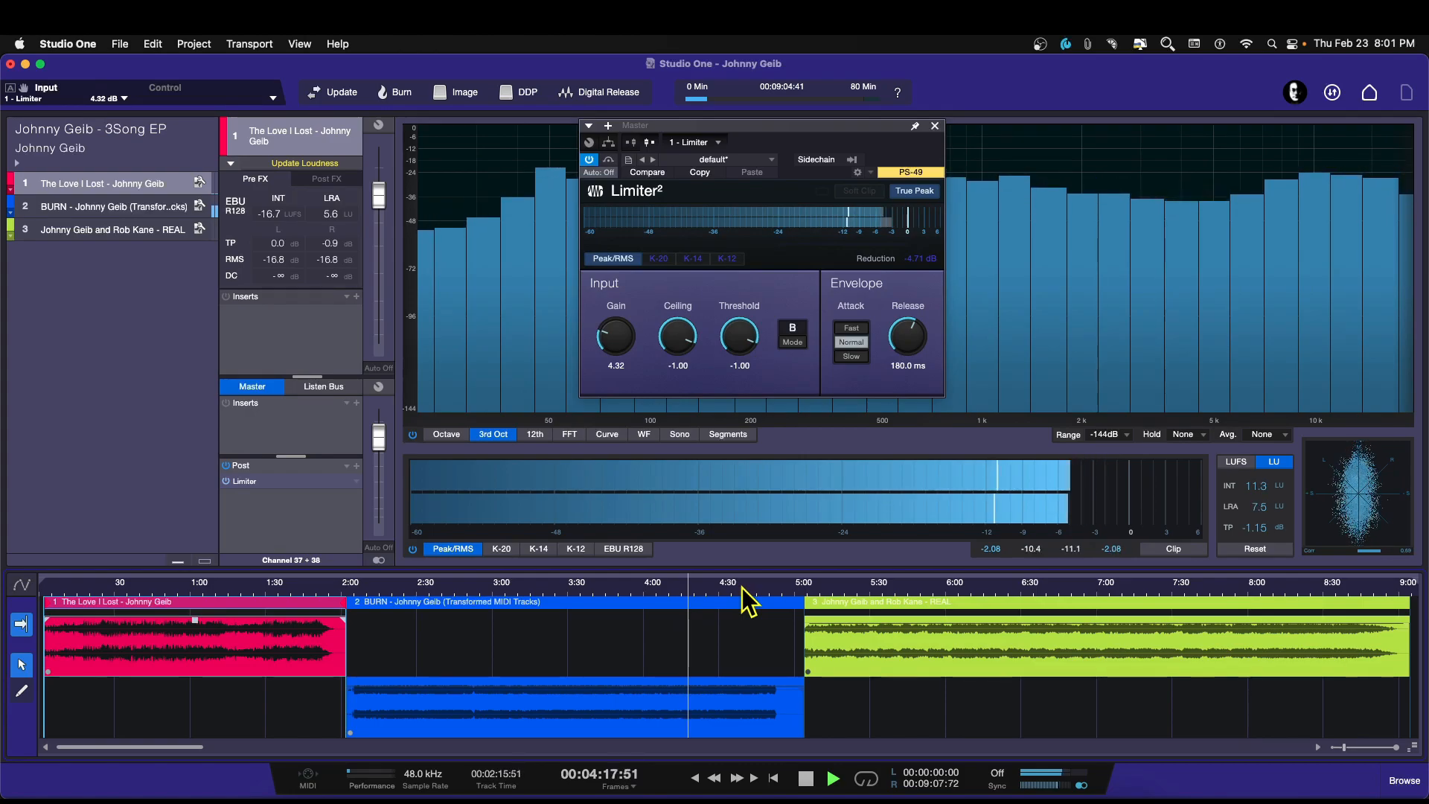
pyautogui.click(1316, 584)
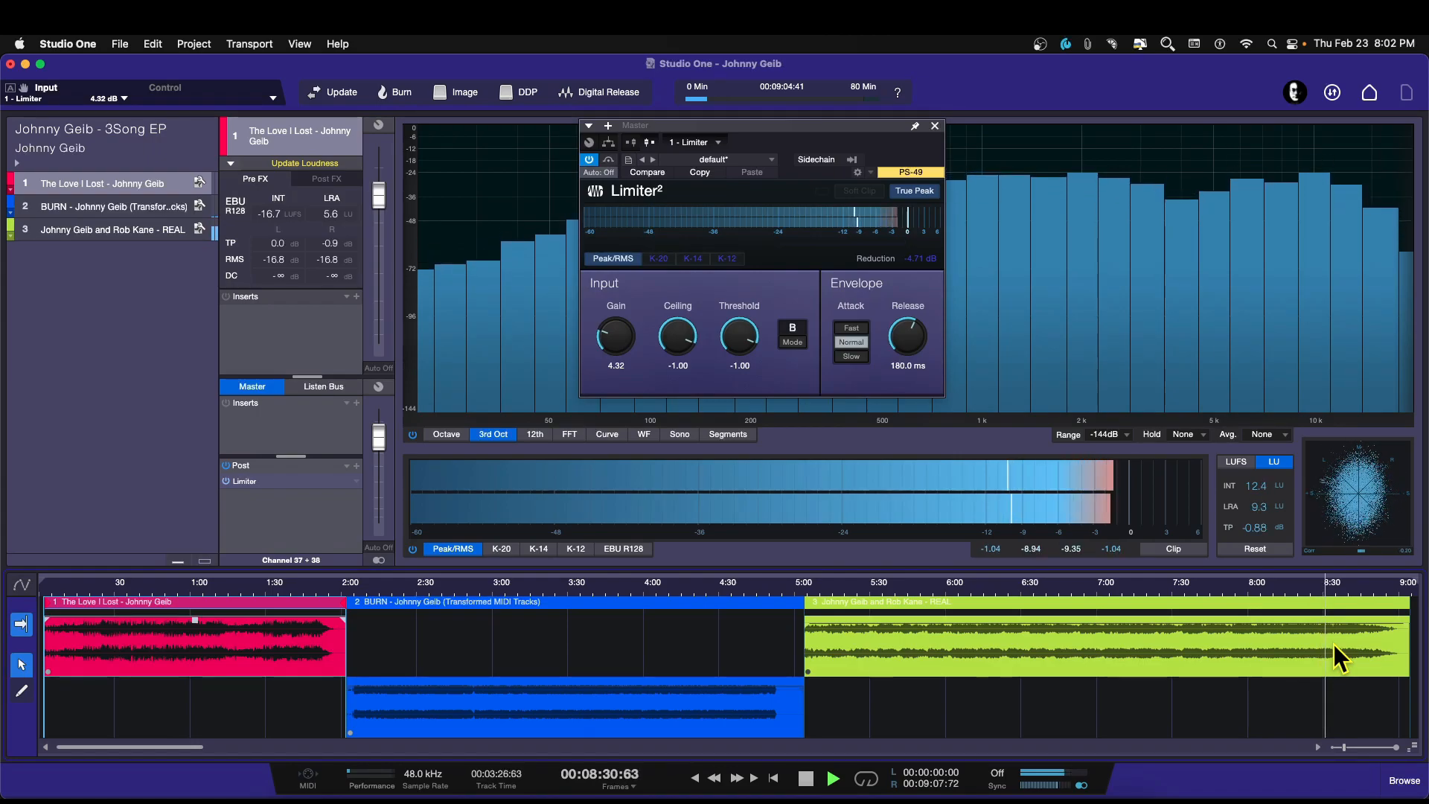
pyautogui.click(706, 591)
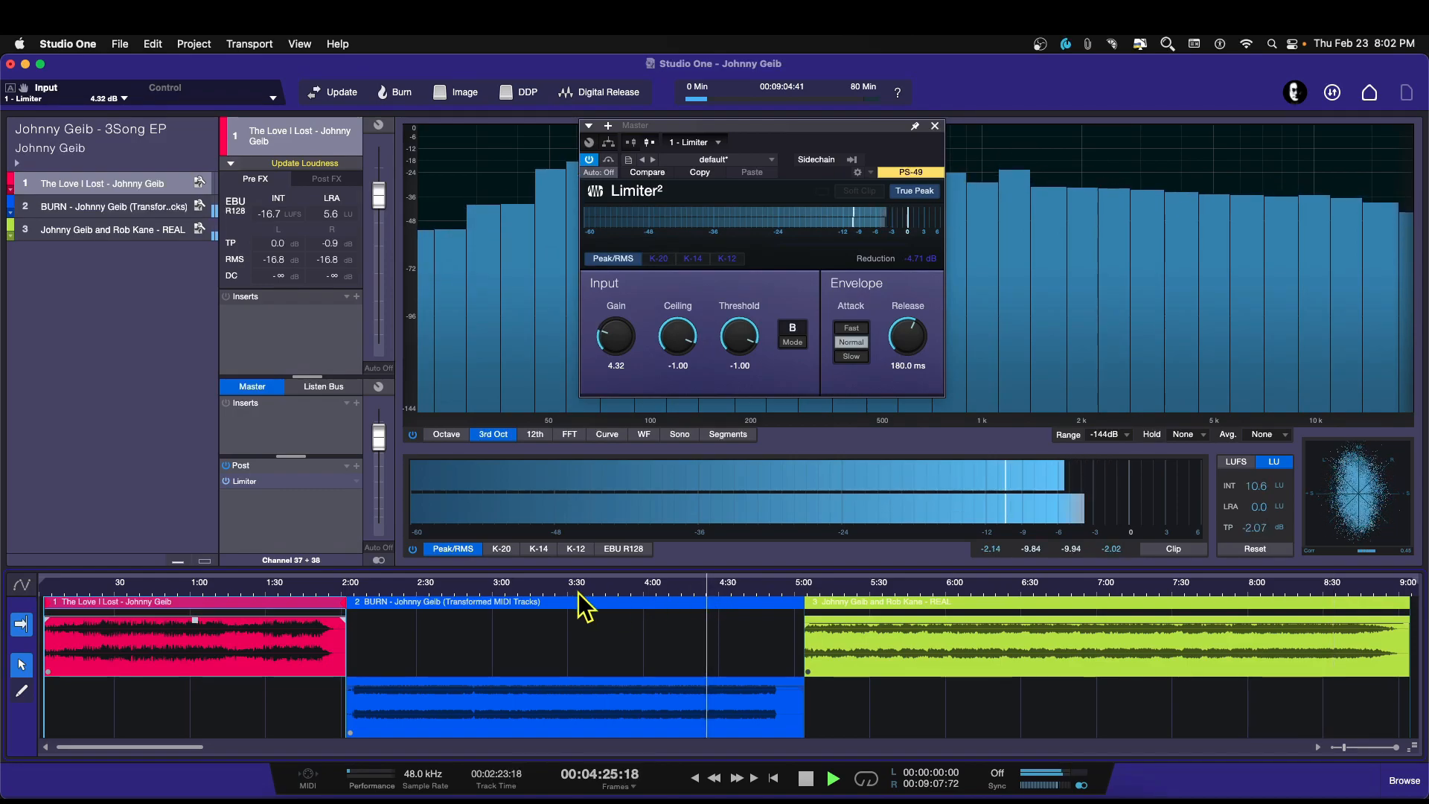
pyautogui.click(297, 590)
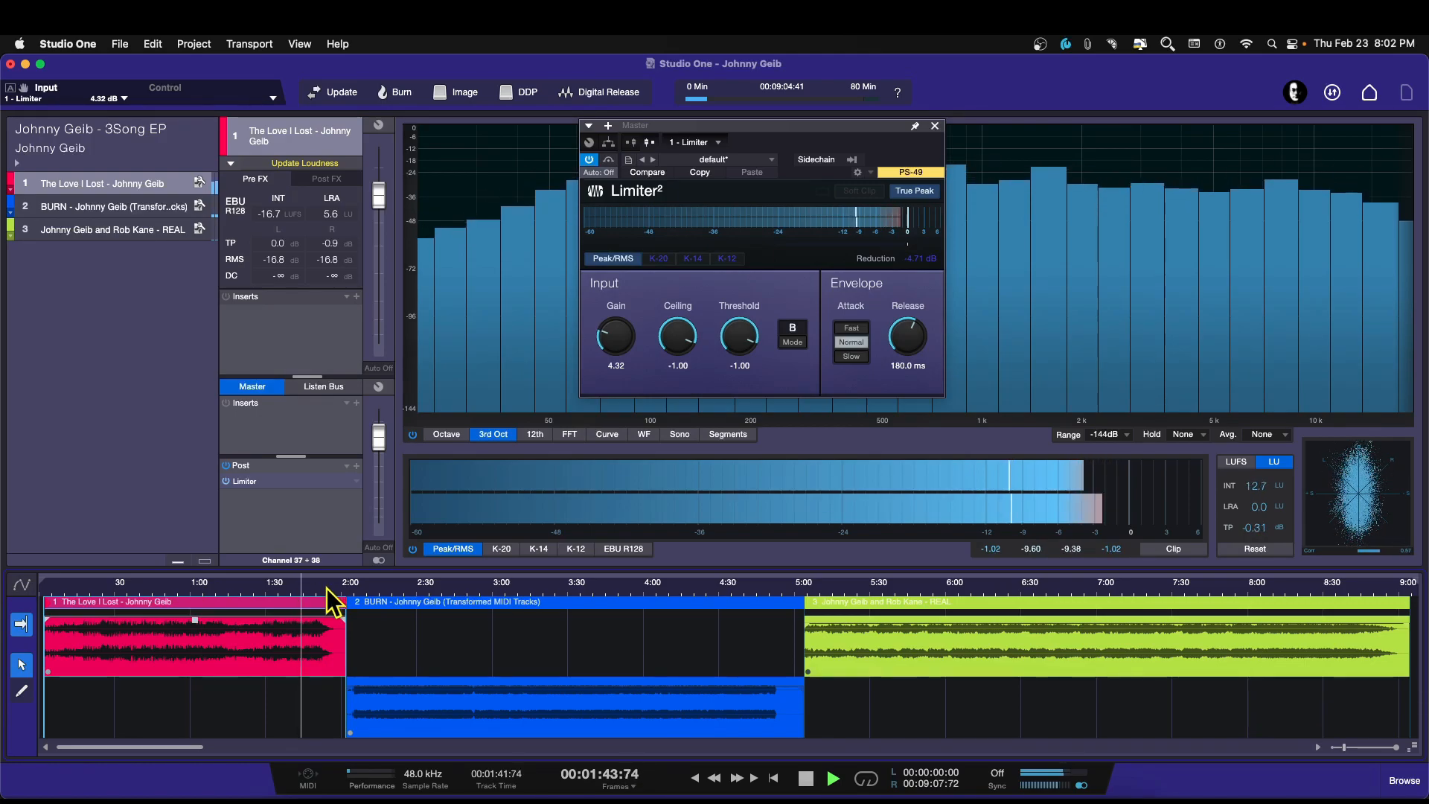
pyautogui.press('space')
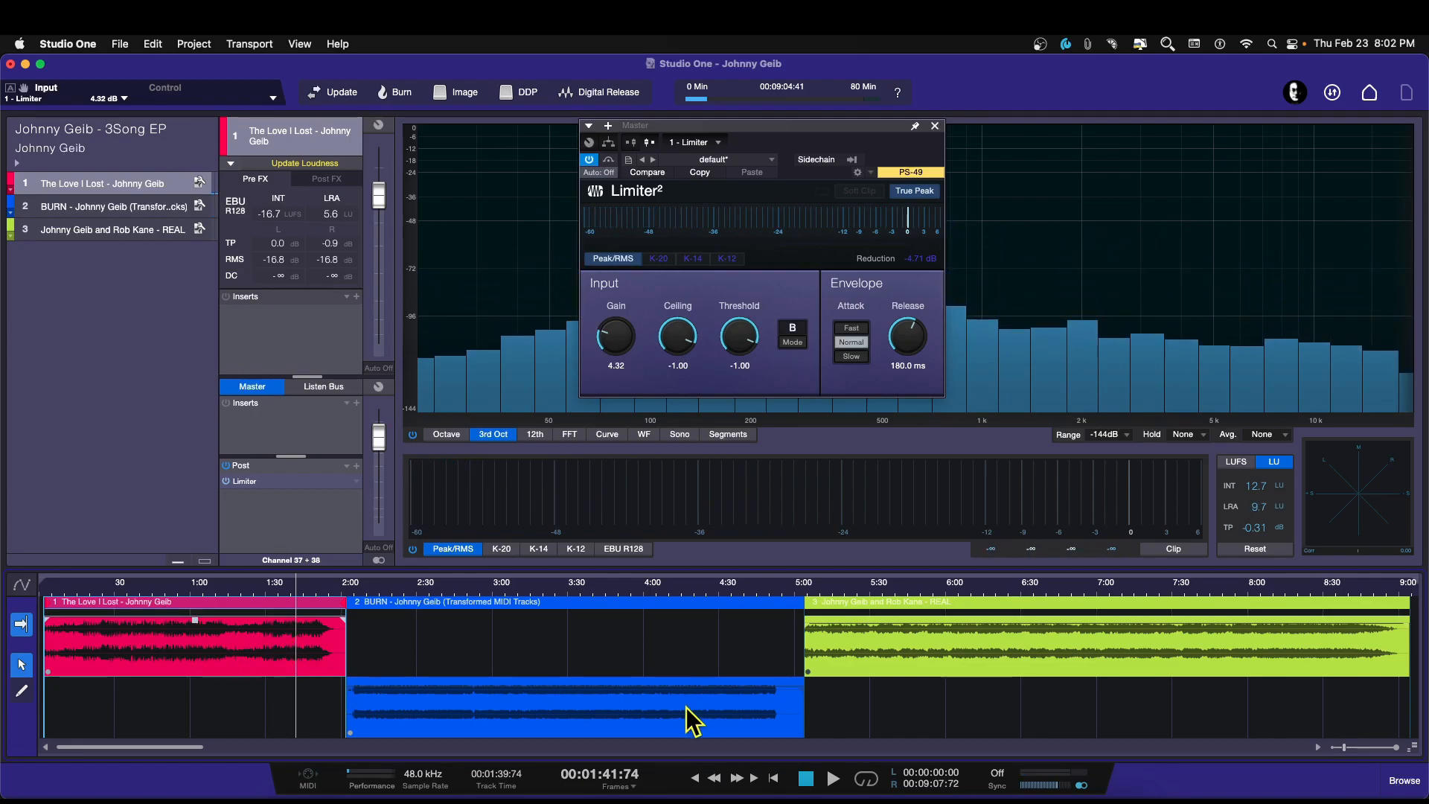
pyautogui.click(655, 707)
pyautogui.click(958, 645)
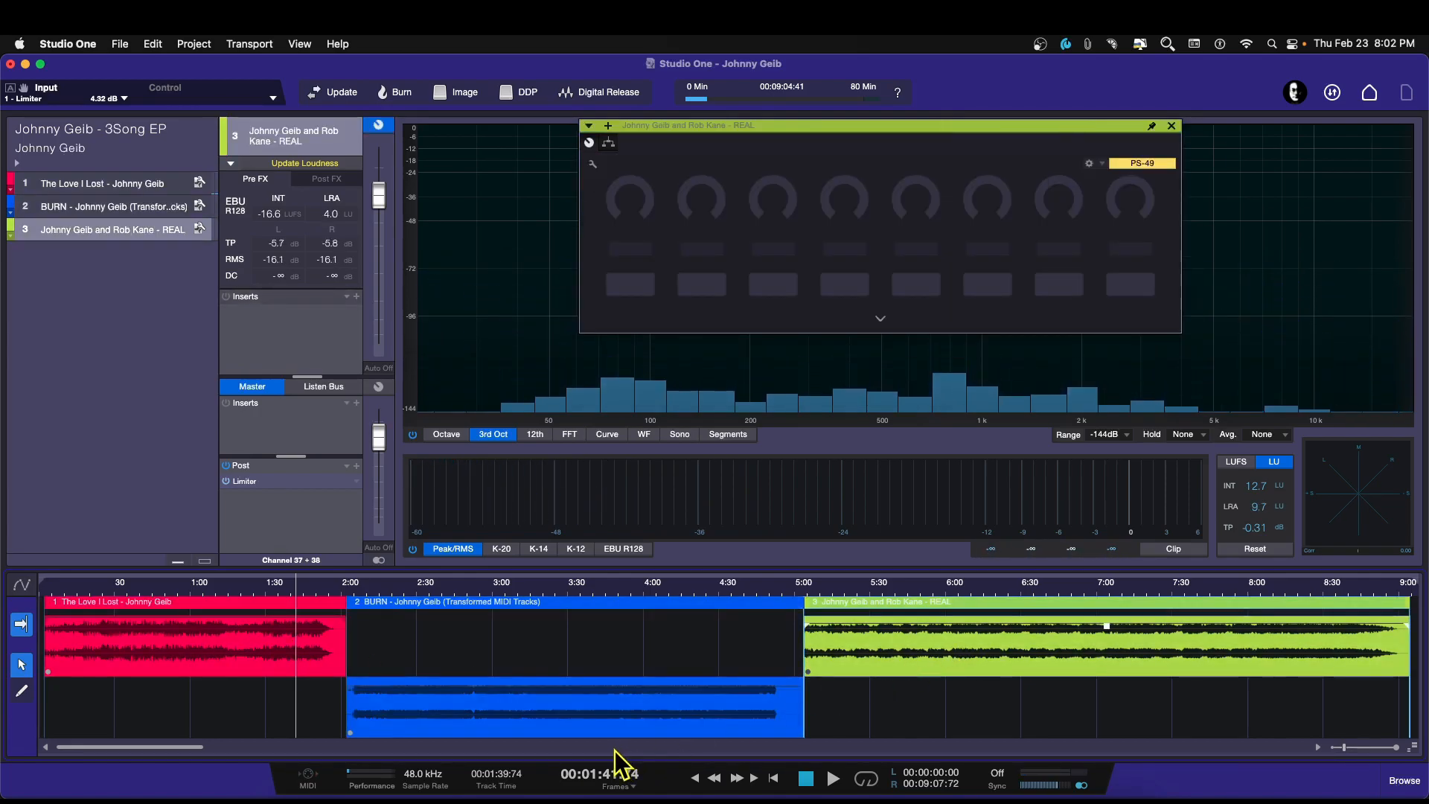
pyautogui.hscroll(10, 573, 729)
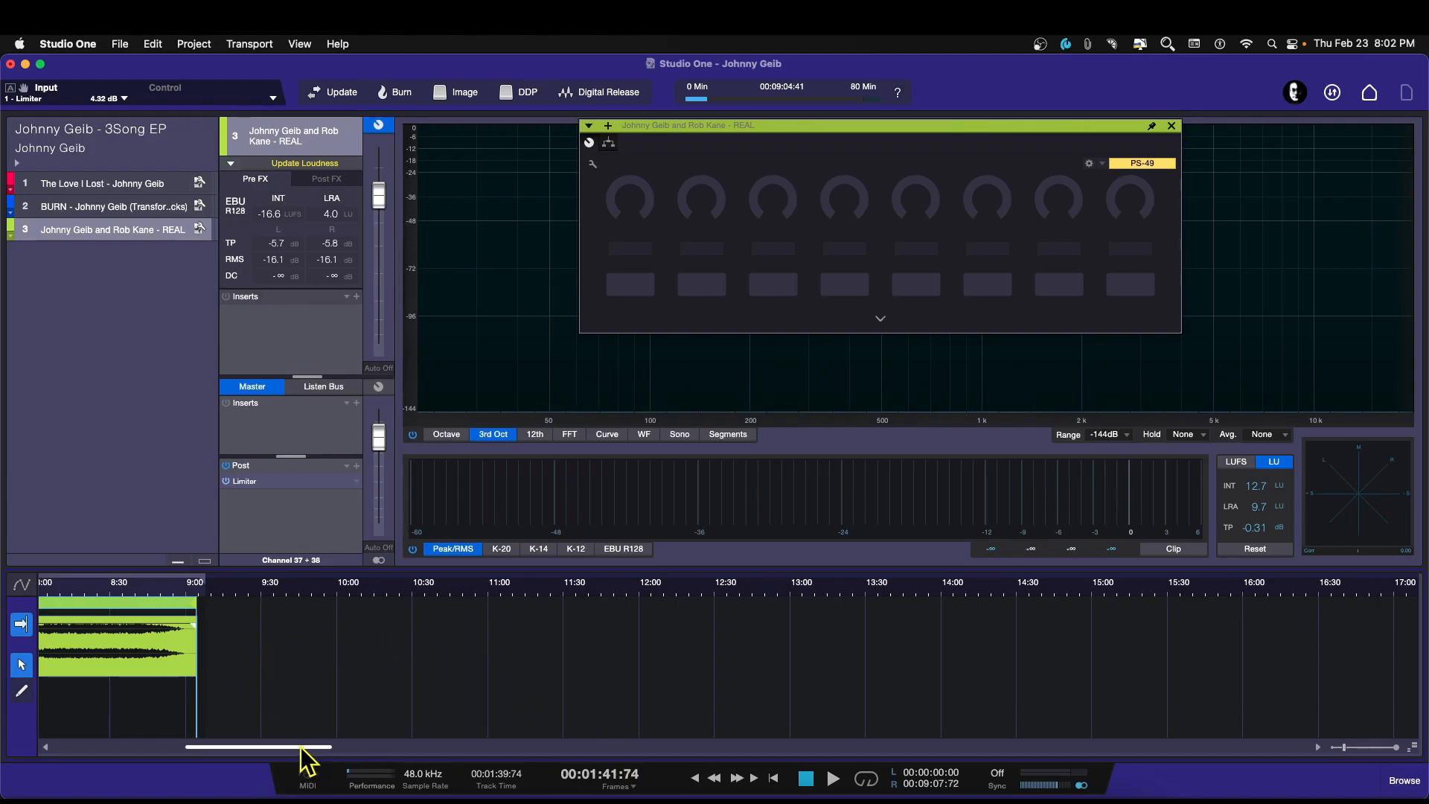
pyautogui.moveTo(305, 748); pyautogui.dragTo(109, 696)
pyautogui.click(1172, 126)
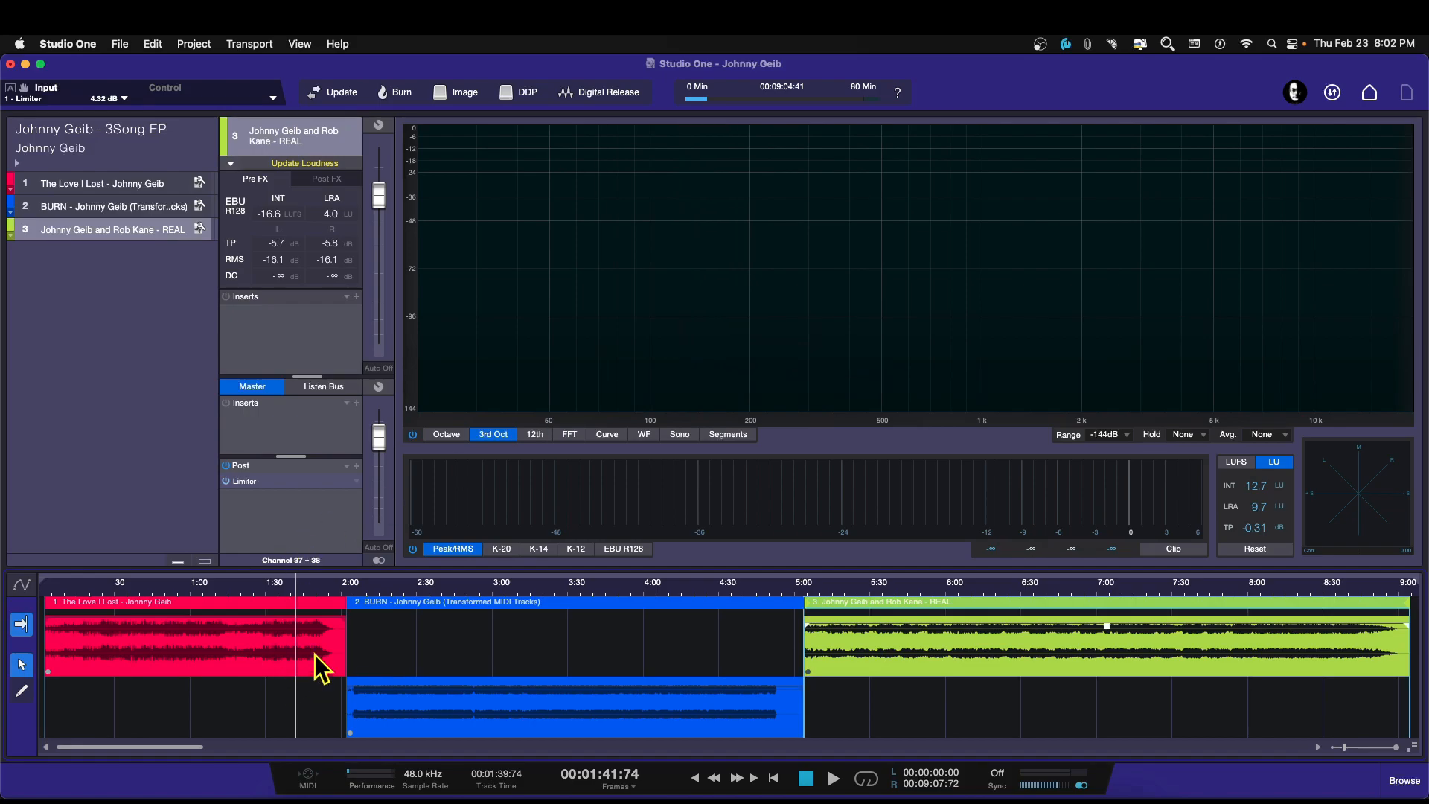
# Step: Play The Love I Lost from about 1:41, switch the spectrum display through Octave, 3rd Oct and 12th to FFT, and stop
pyautogui.press('space')
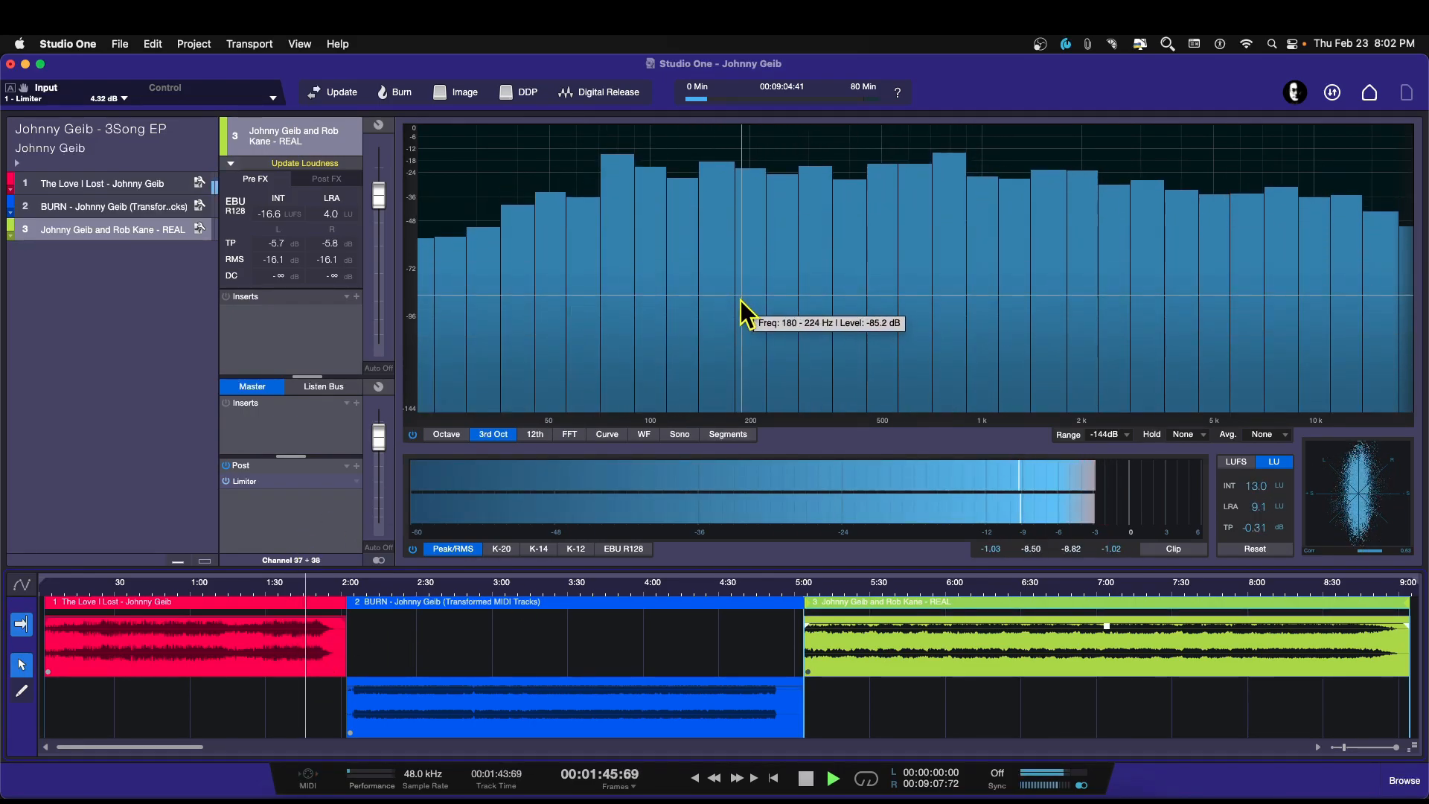
pyautogui.click(447, 436)
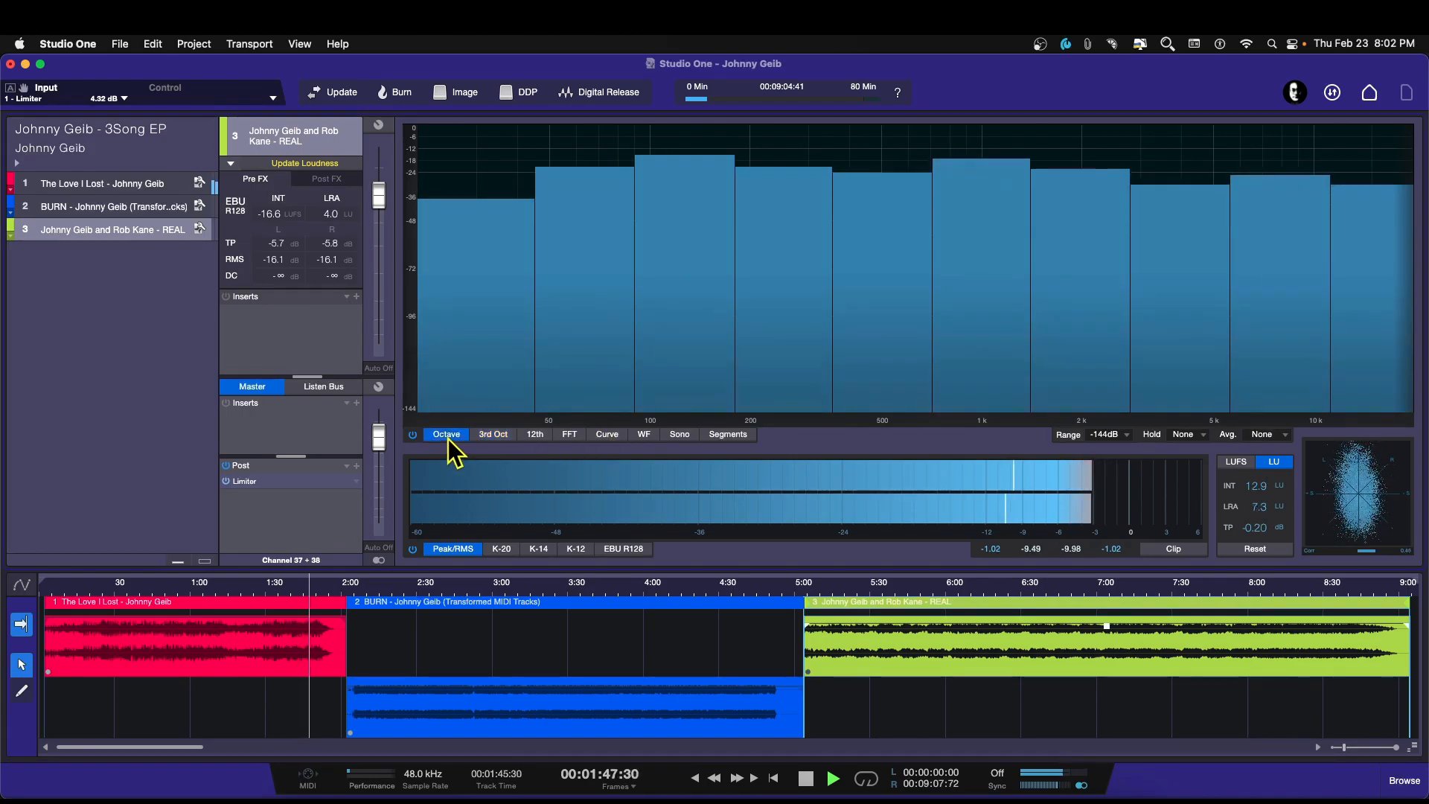
pyautogui.click(489, 435)
pyautogui.click(534, 435)
pyautogui.click(571, 435)
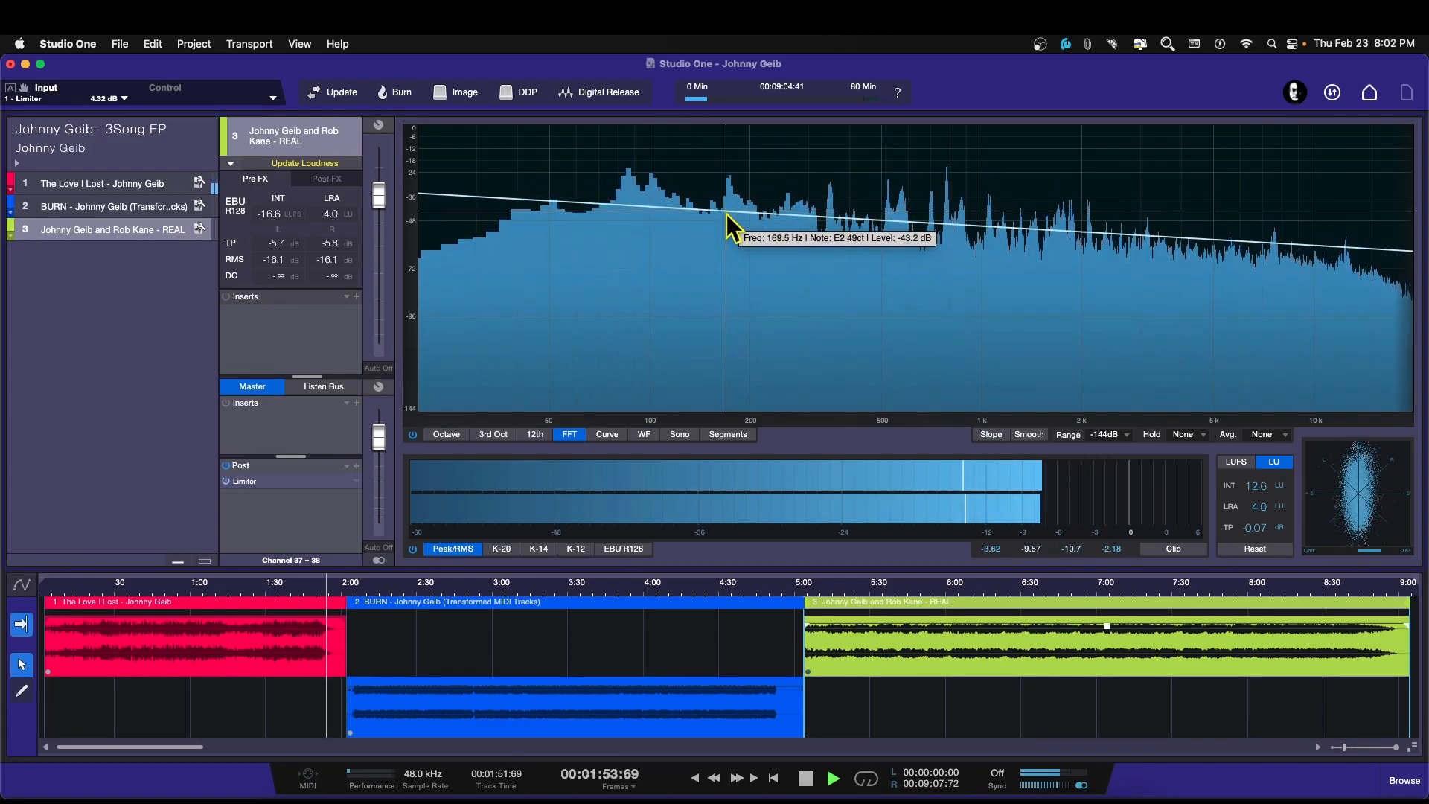
pyautogui.press('space')
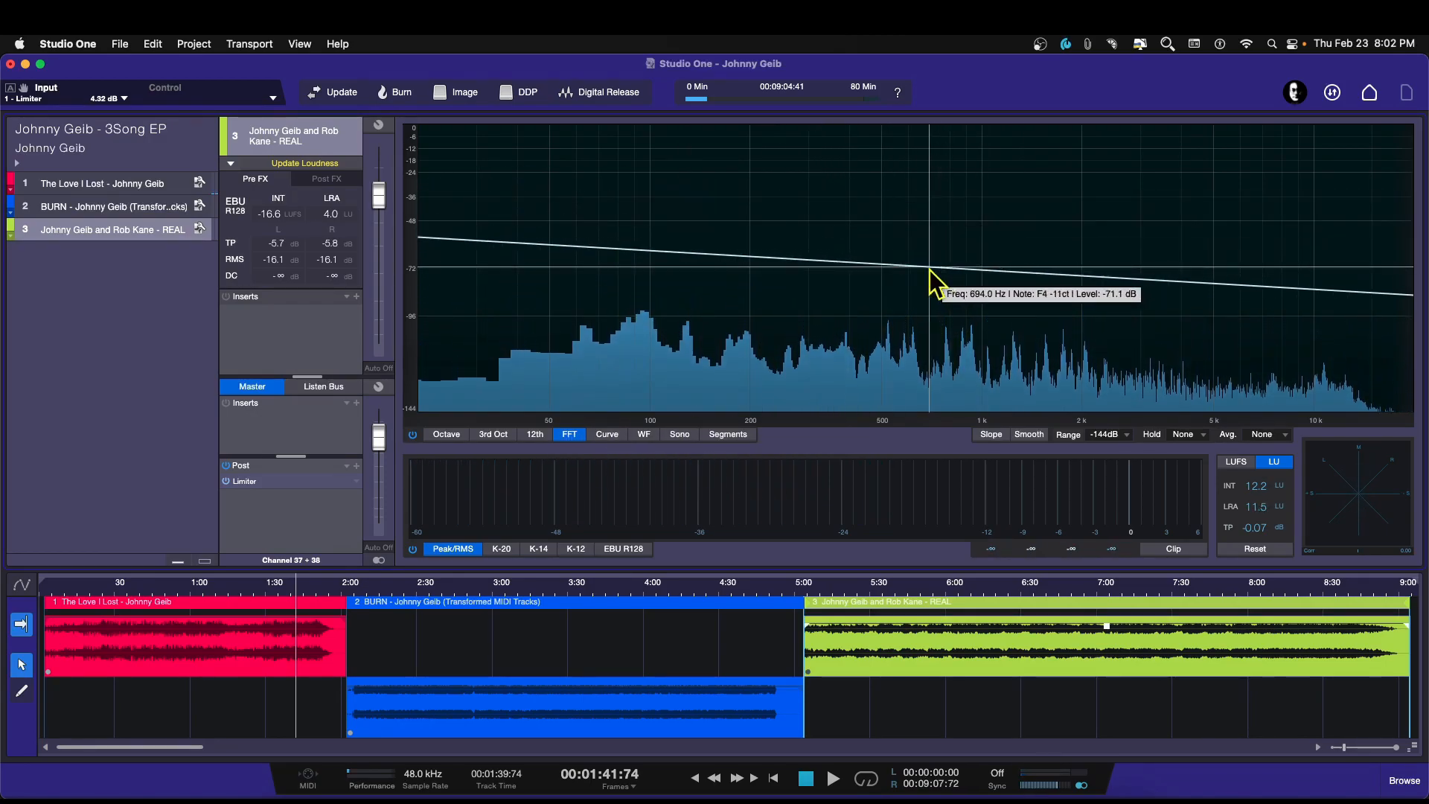
# Step: Compare the songs' FFT spectra by playing The Love I Lost from about 1:41, late BURN, and REAL from about 6:25
pyautogui.press('space')
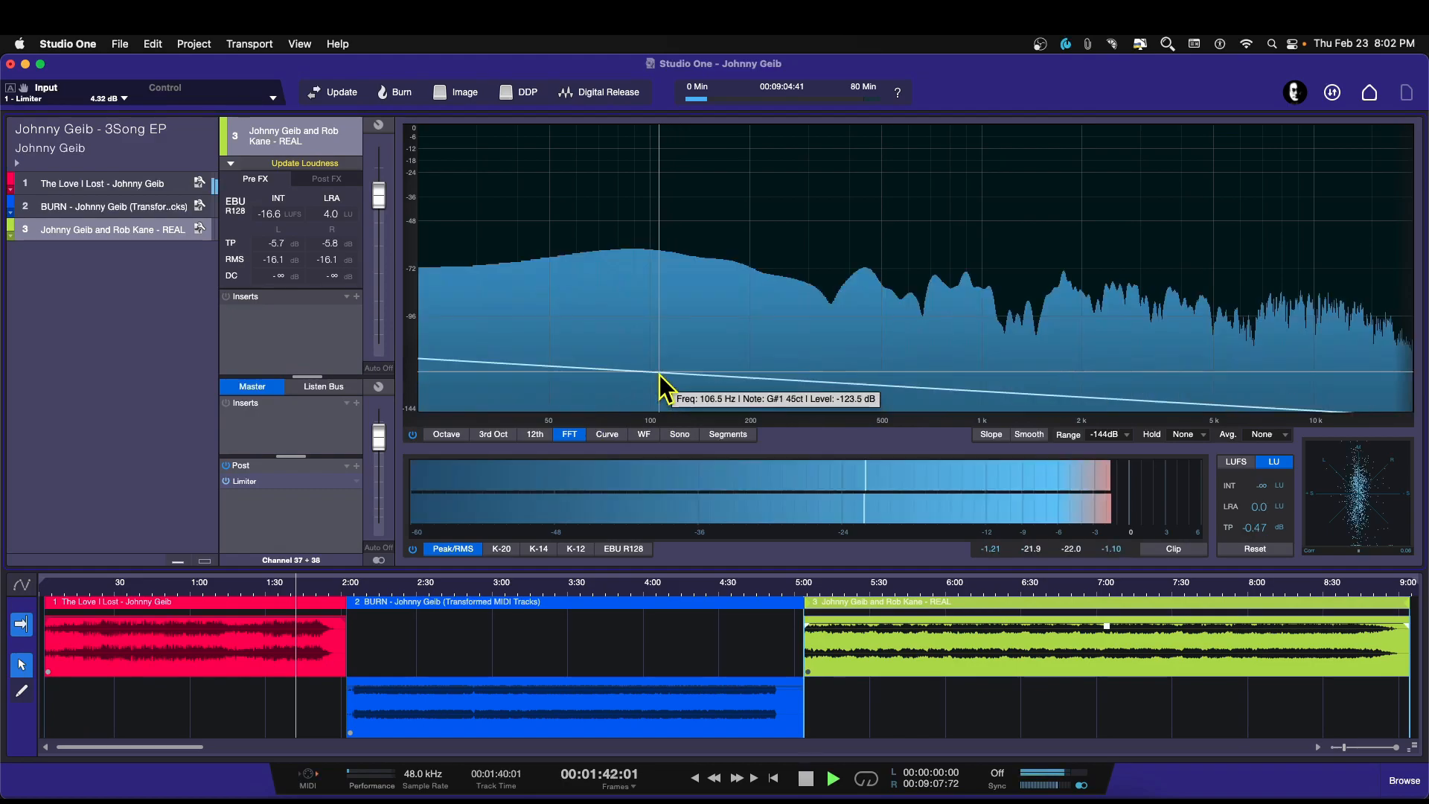
pyautogui.click(686, 588)
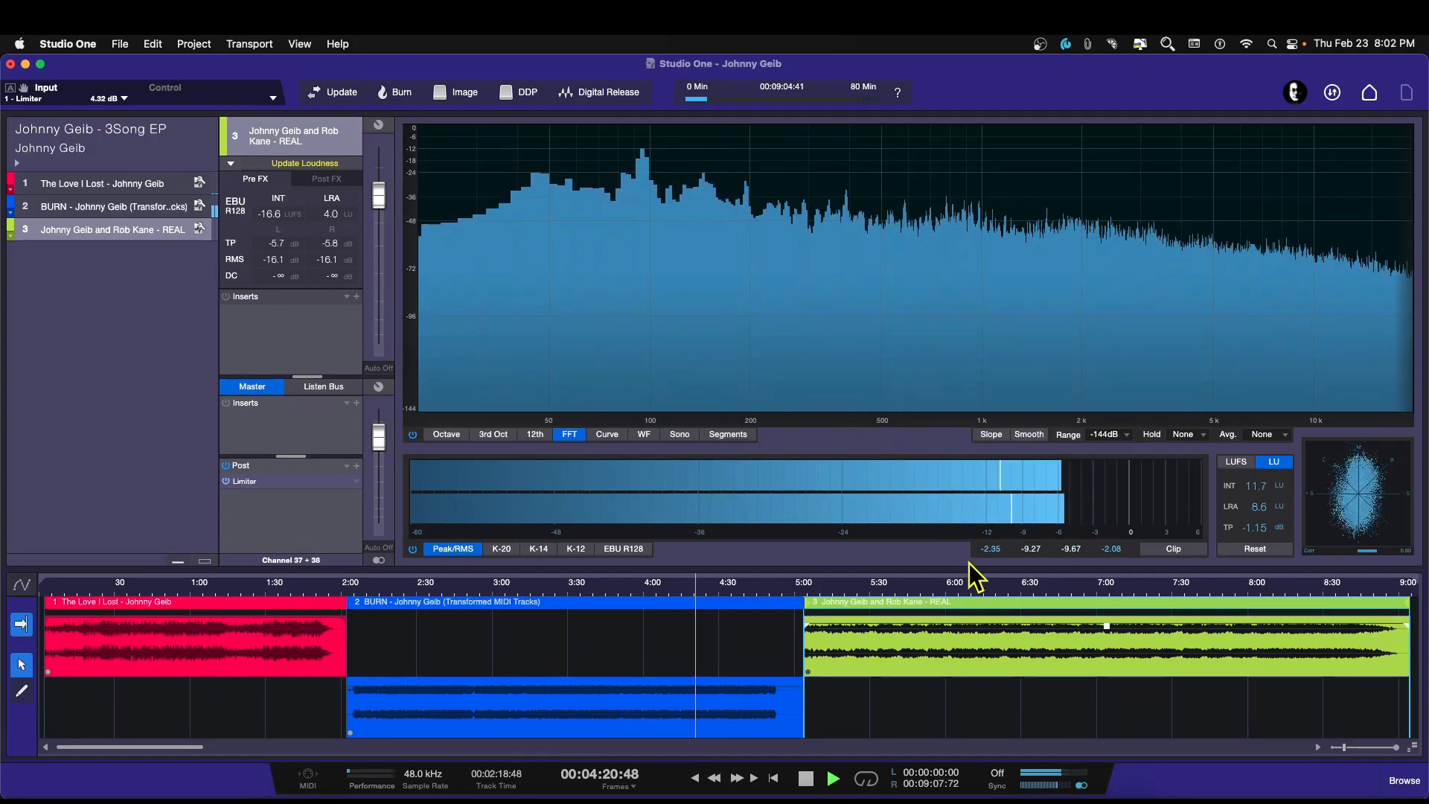
pyautogui.click(1011, 585)
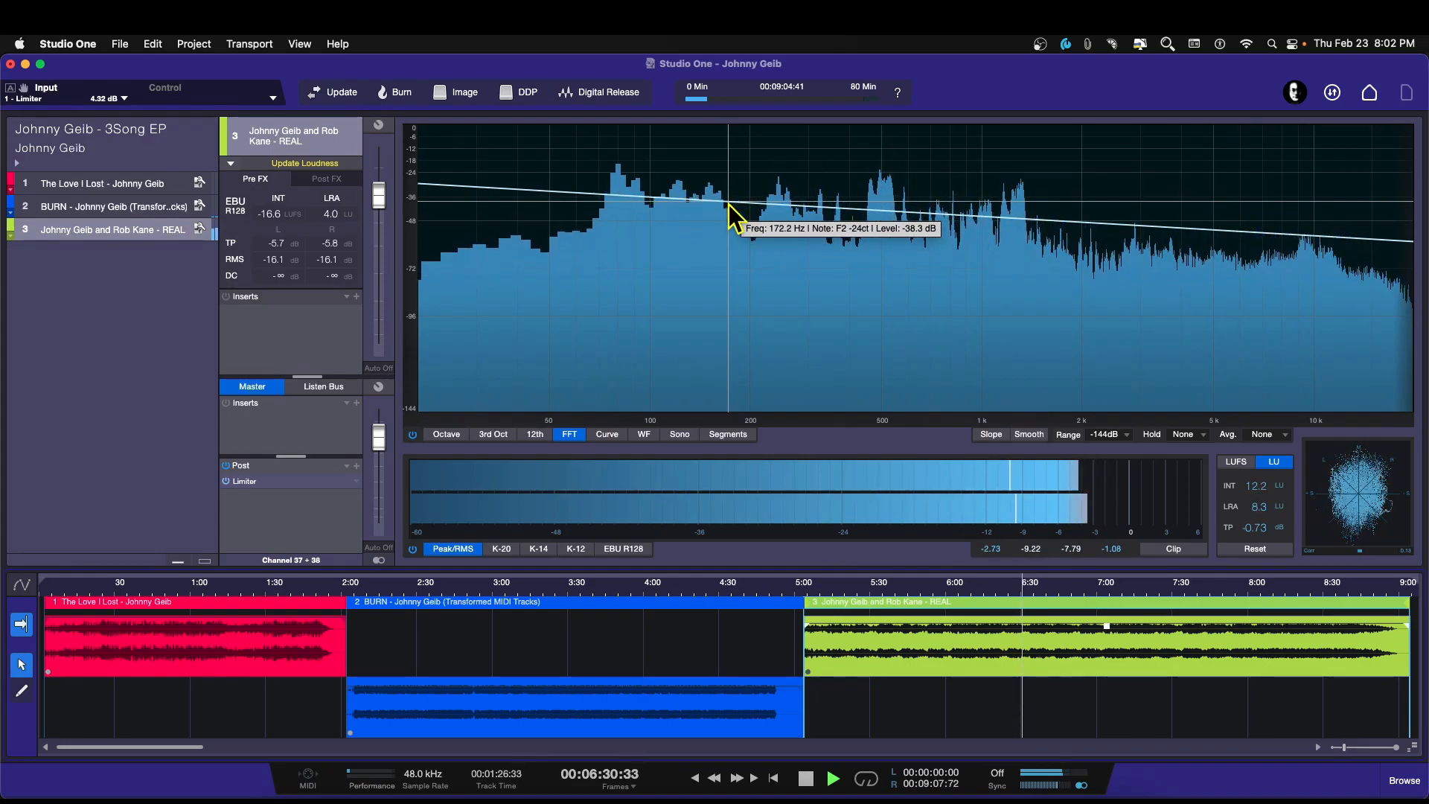
pyautogui.press('space')
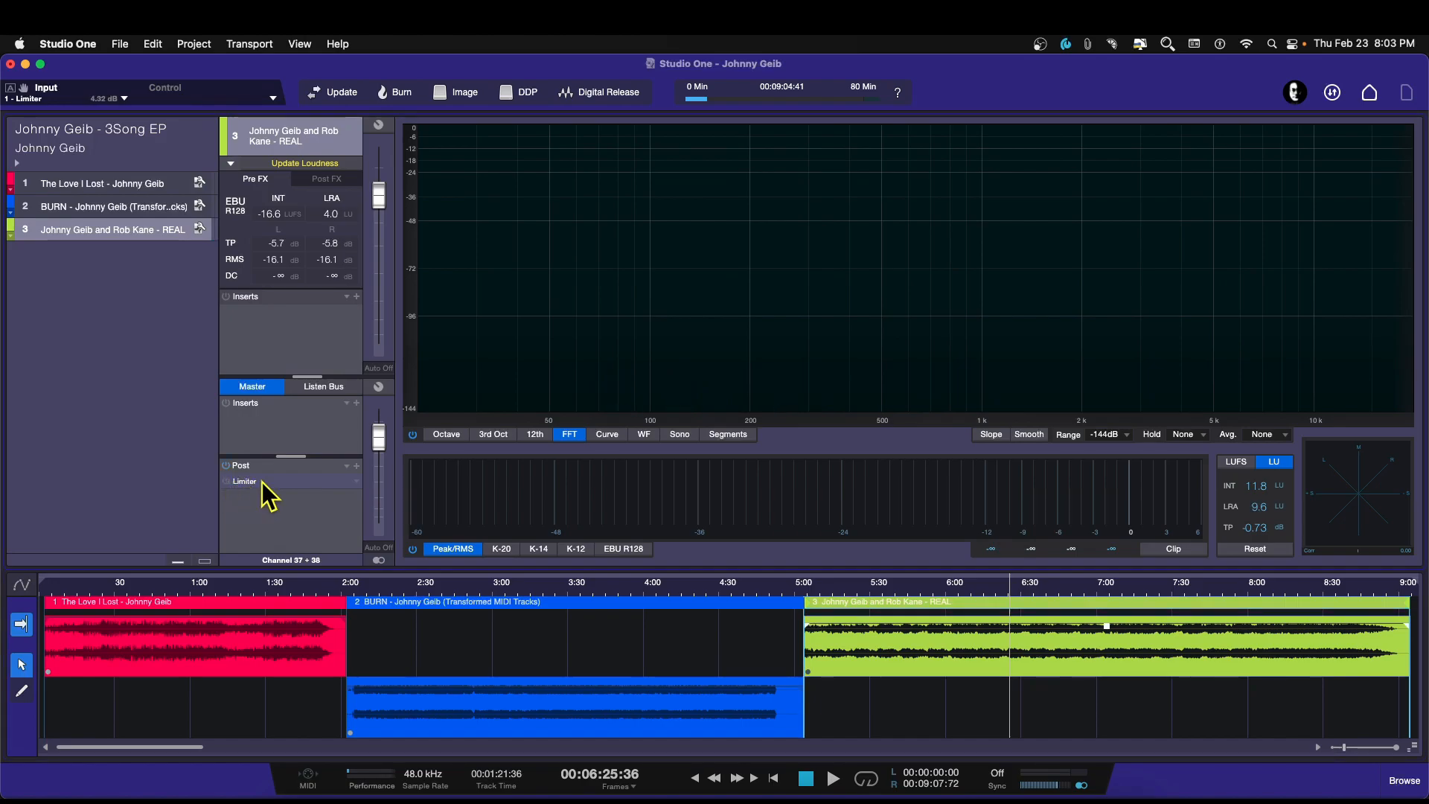
# Step: Play REAL from about 6:25 with the master limiter bypassed, reactivate the limiter during playback to compare levels, and stop
pyautogui.press('space')
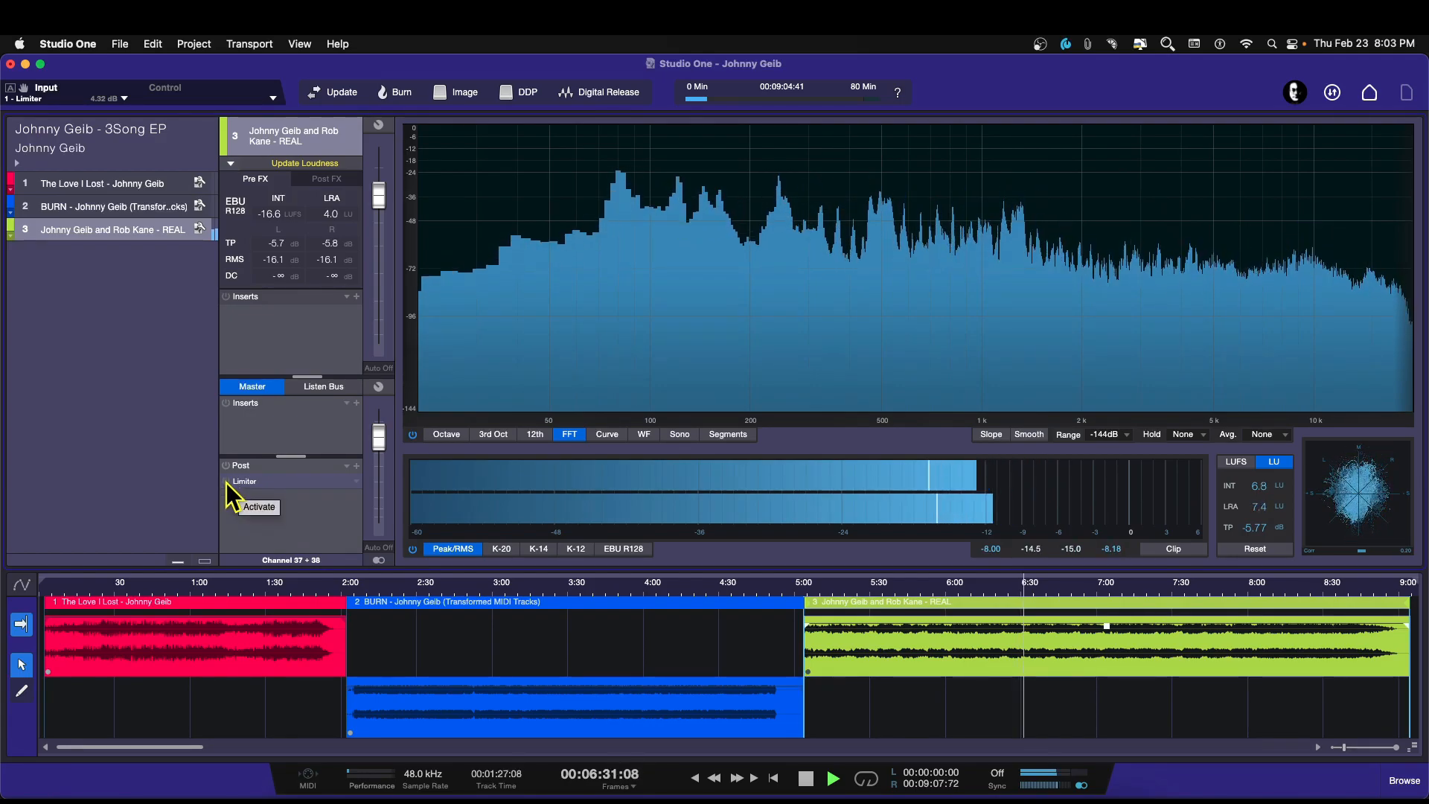
pyautogui.click(226, 482)
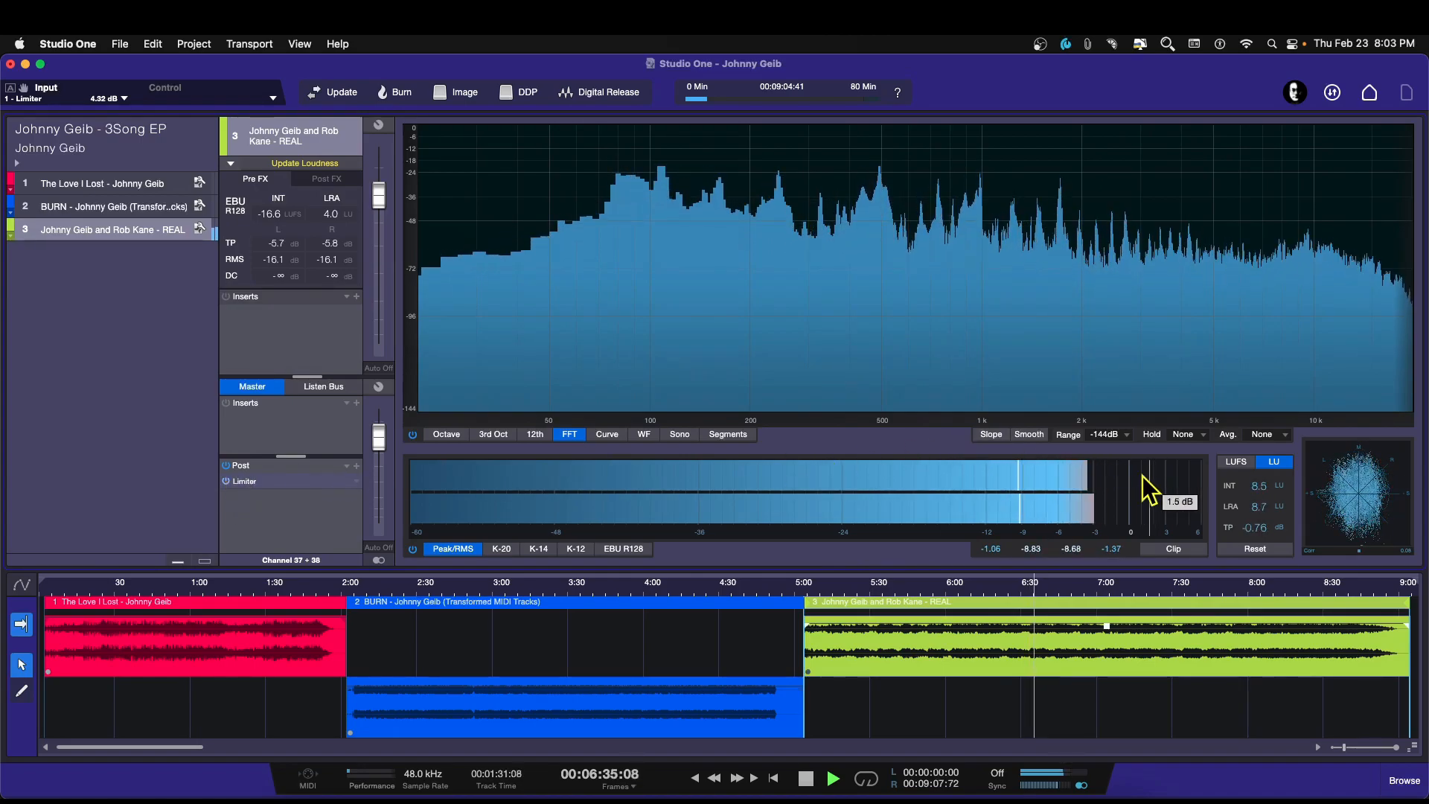
pyautogui.press('space')
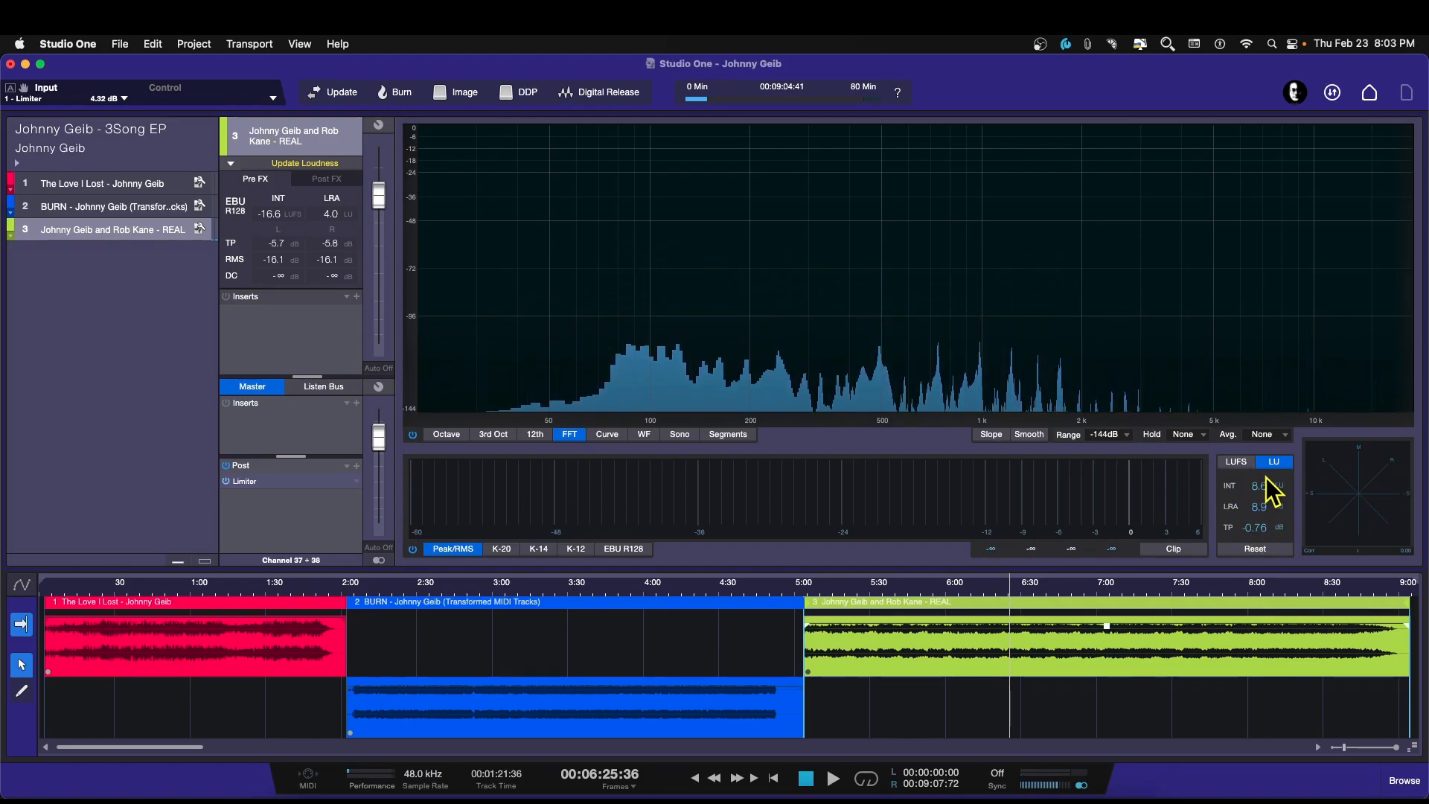
# Step: Check the integrated loudness in each song by playing The Love I Lost from about 1:40, late BURN, and REAL from about 8:40
pyautogui.click(293, 588)
pyautogui.press('space')
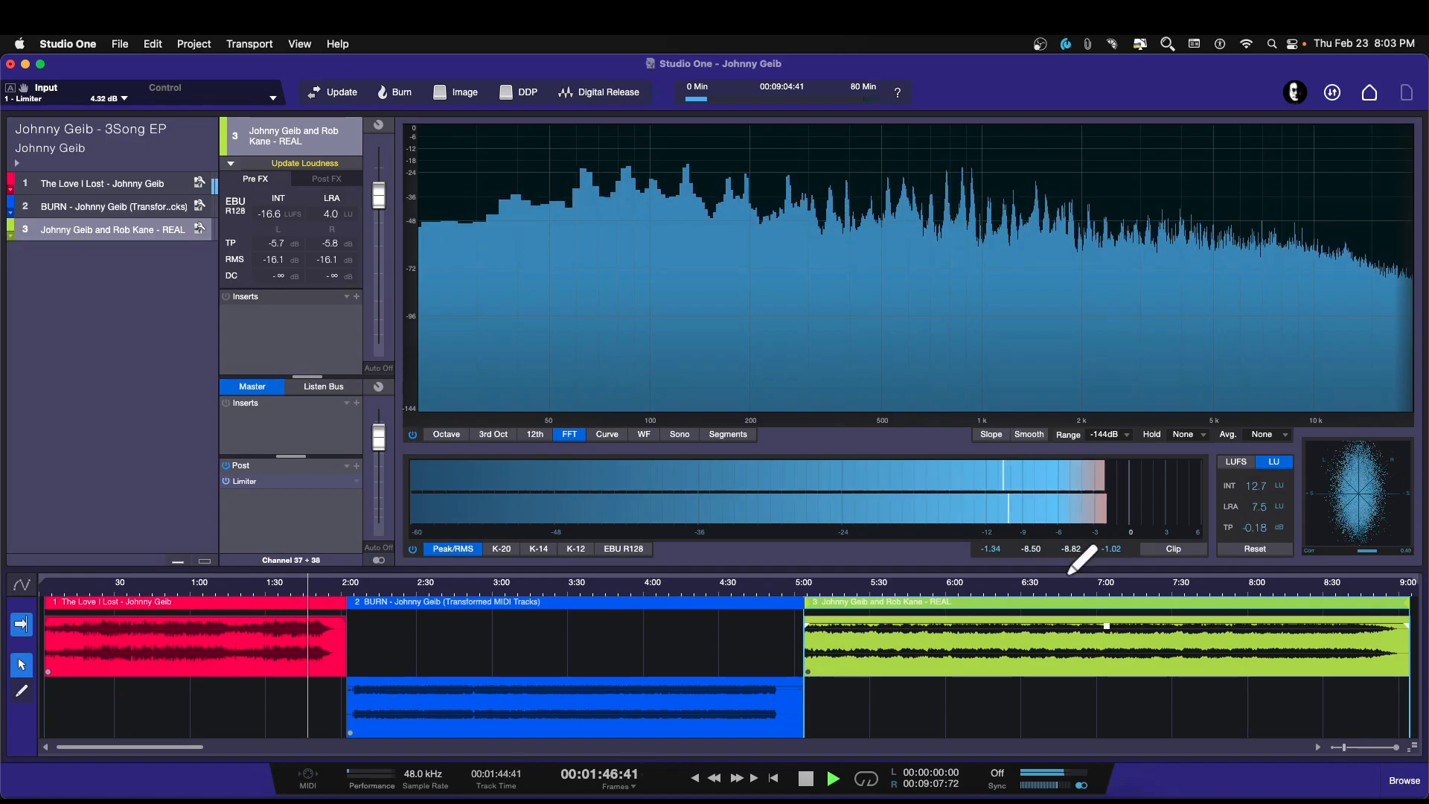
pyautogui.click(686, 599)
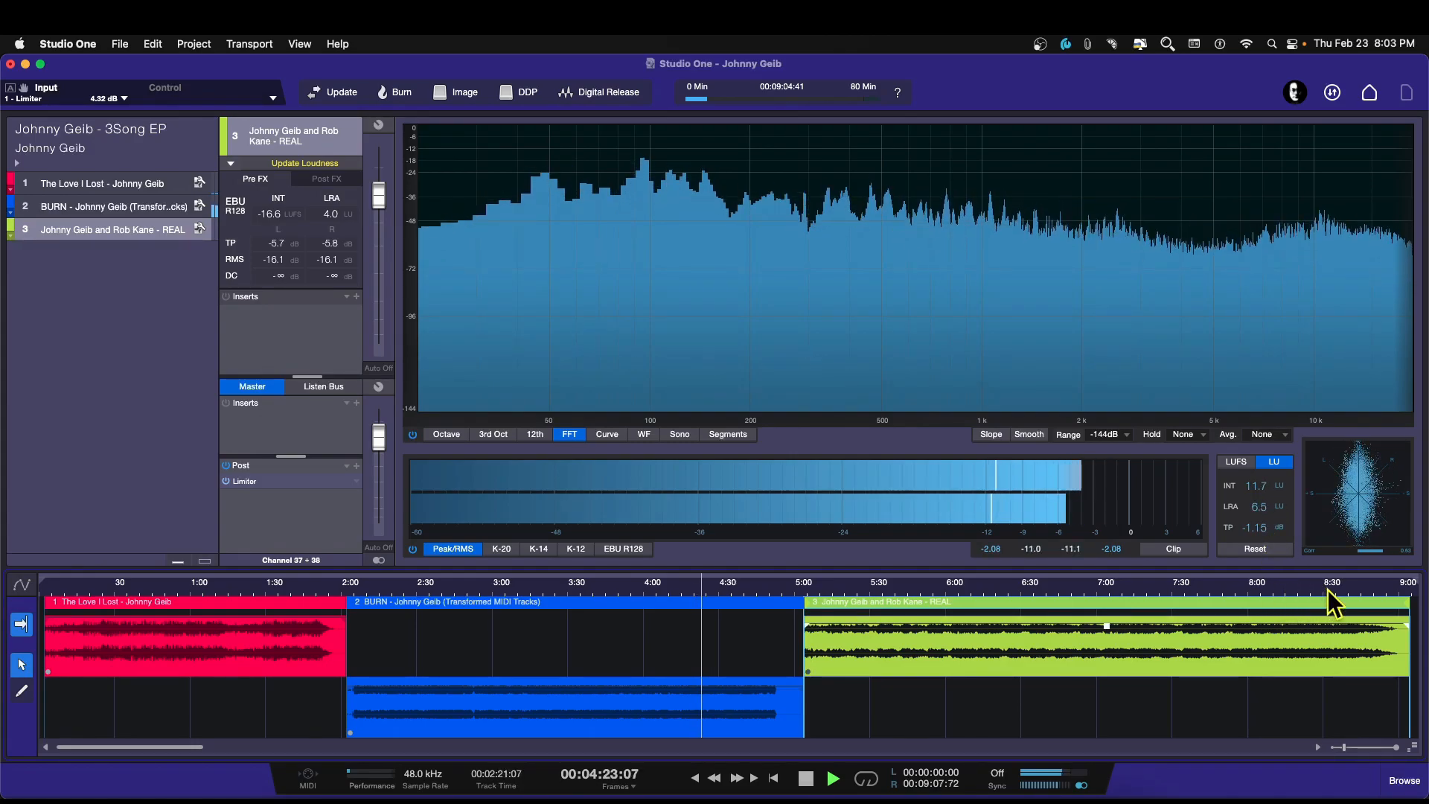
pyautogui.click(1349, 585)
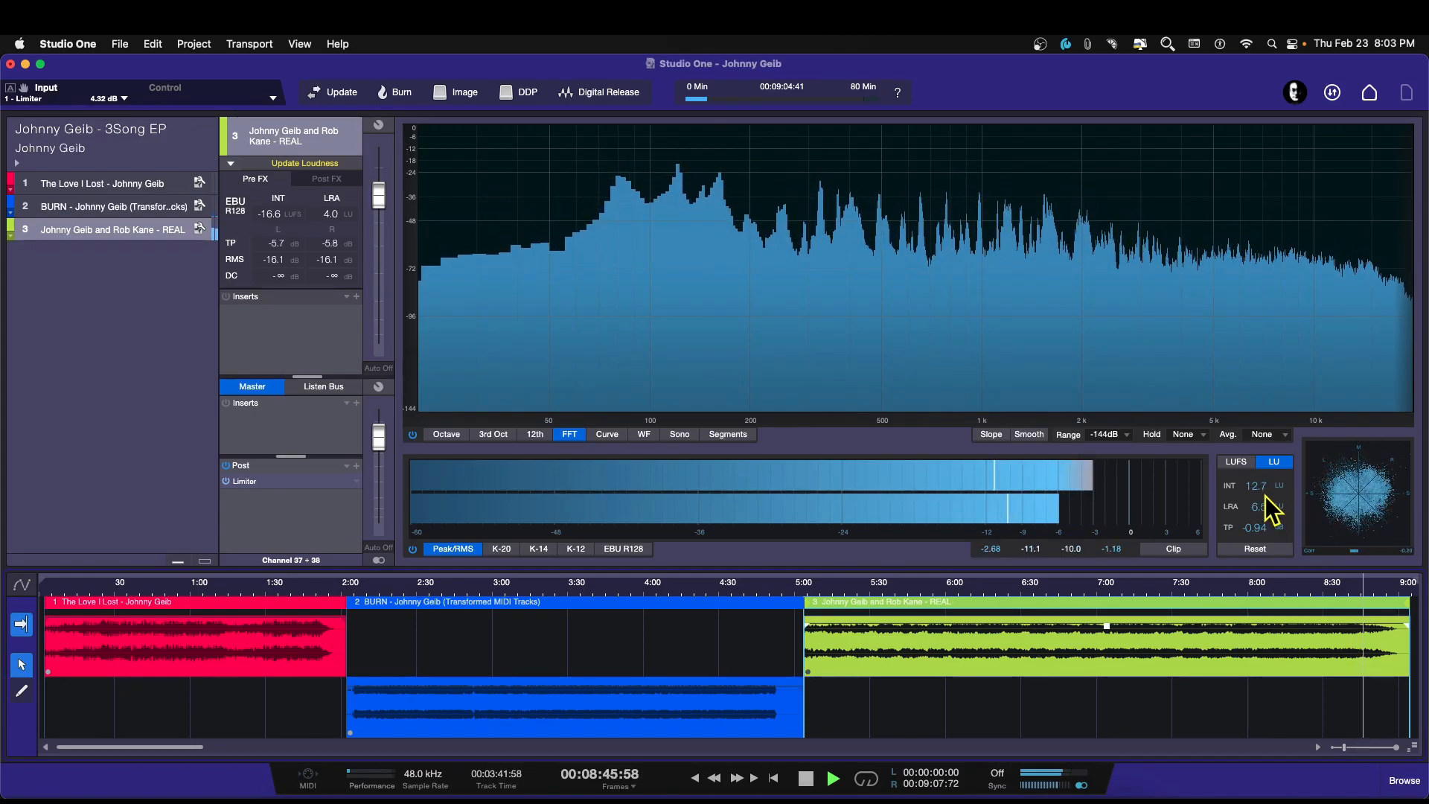
pyautogui.press('space')
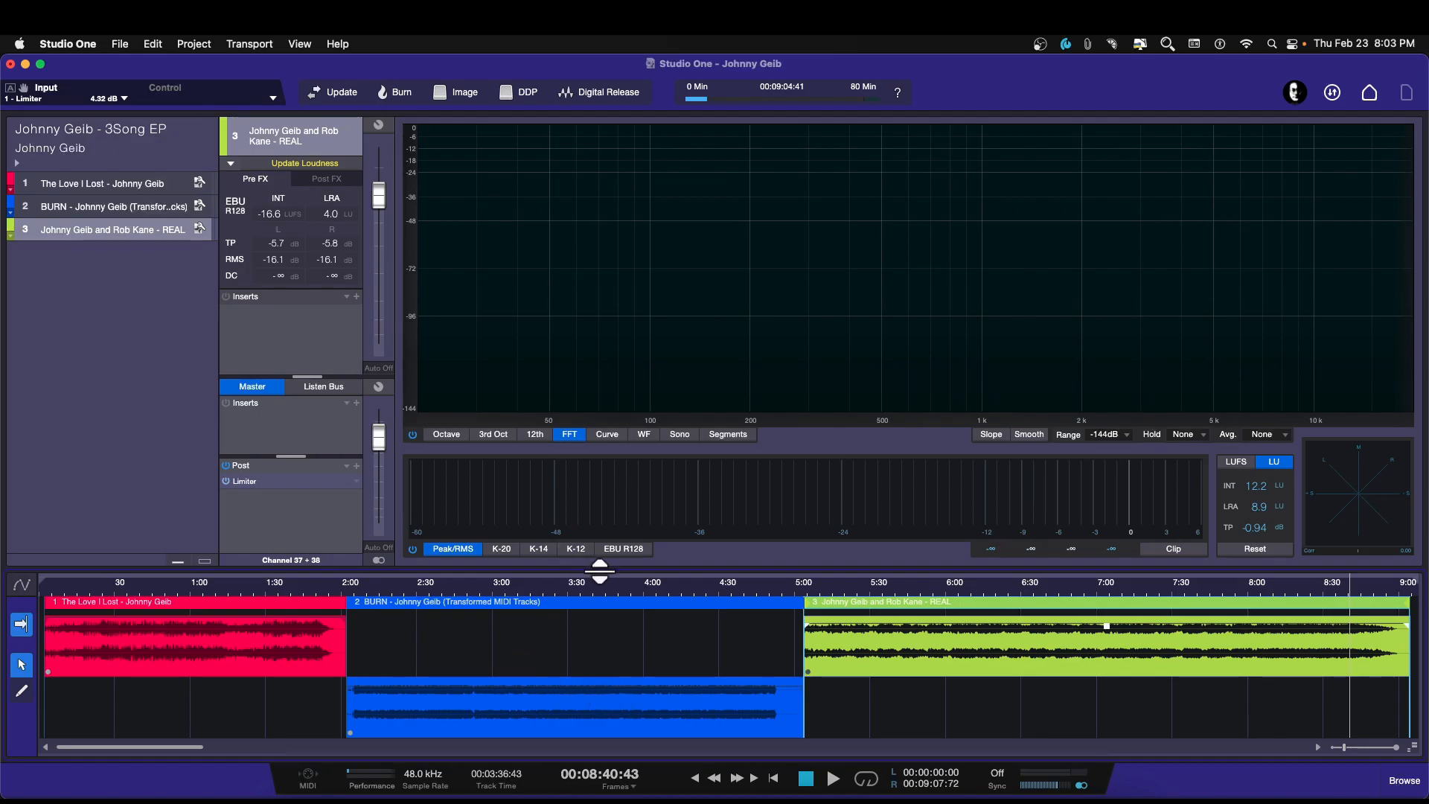
# Step: Review the gain reduction and settings of the master channel's Limiter, and close its window
pyautogui.click(272, 483)
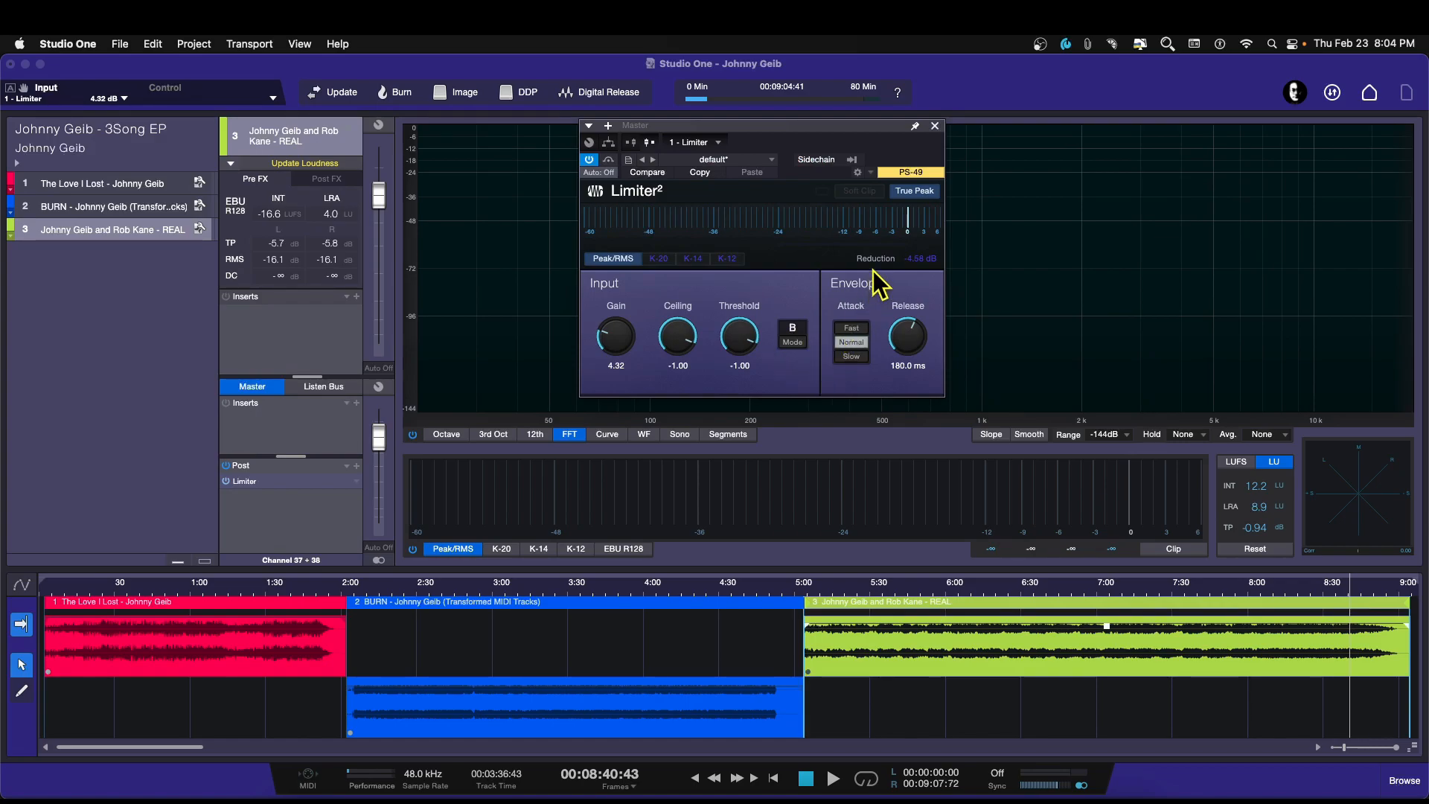
pyautogui.click(935, 126)
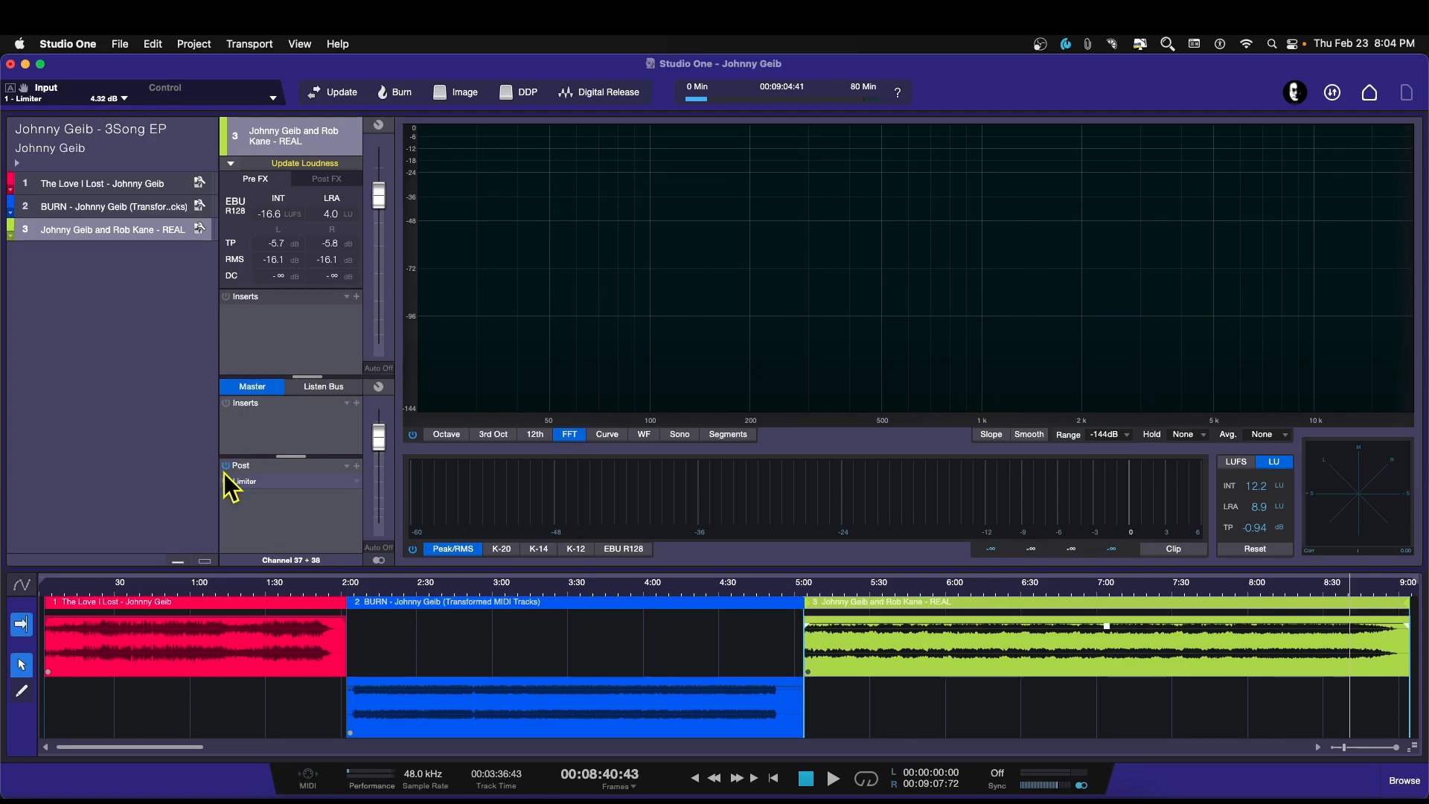
pyautogui.click(270, 481)
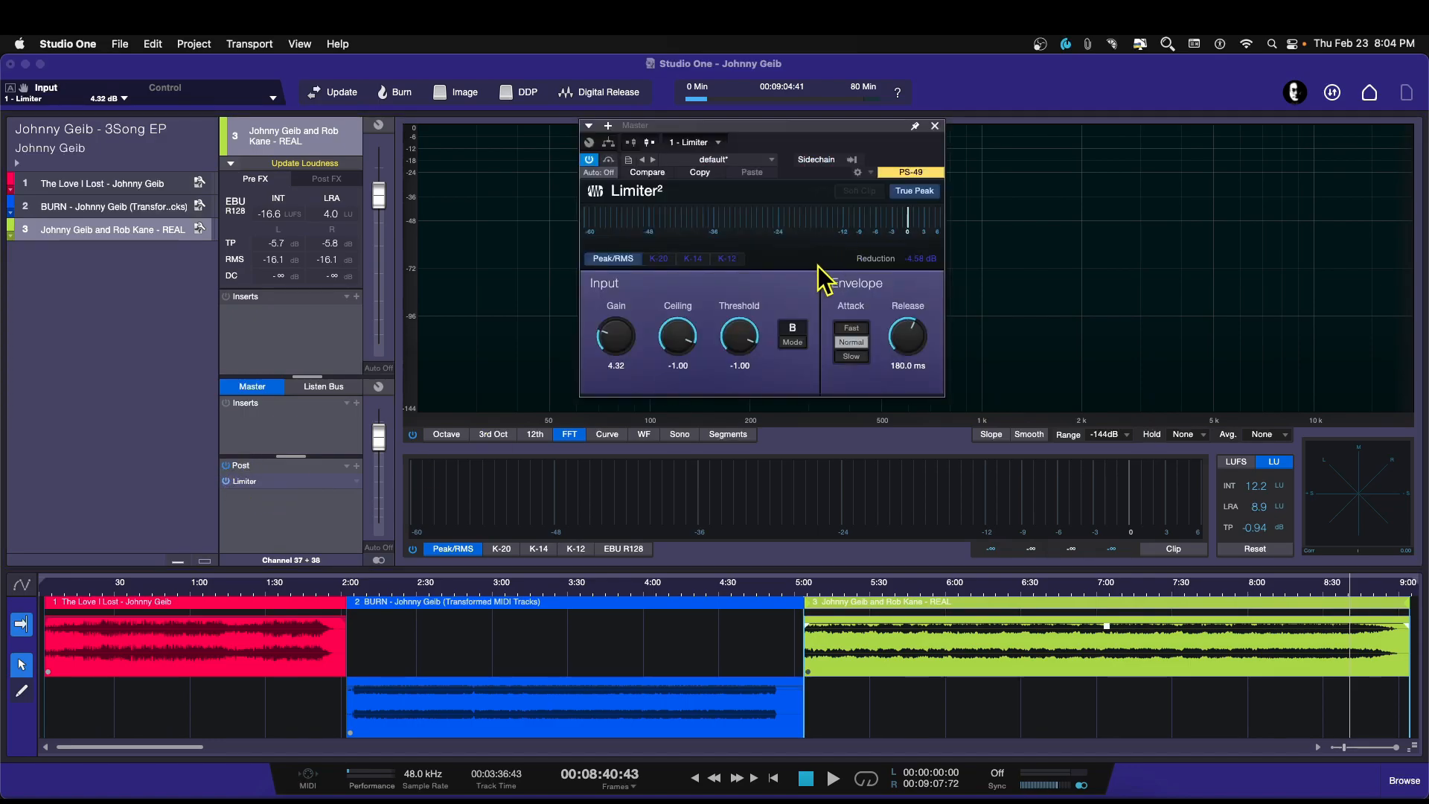
pyautogui.click(935, 127)
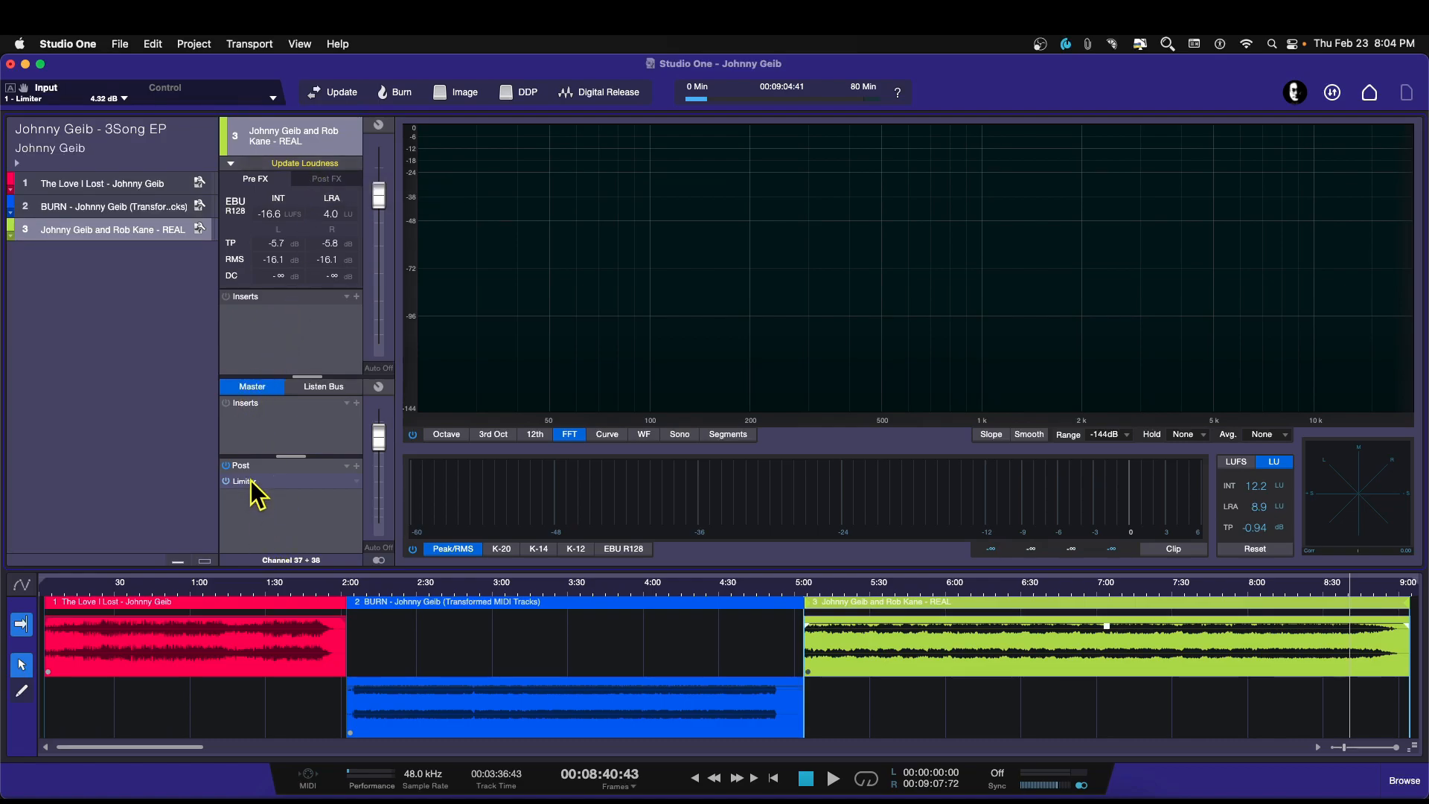
# Step: Select all three songs and update their loudness information with the limiter active
pyautogui.click(128, 185)
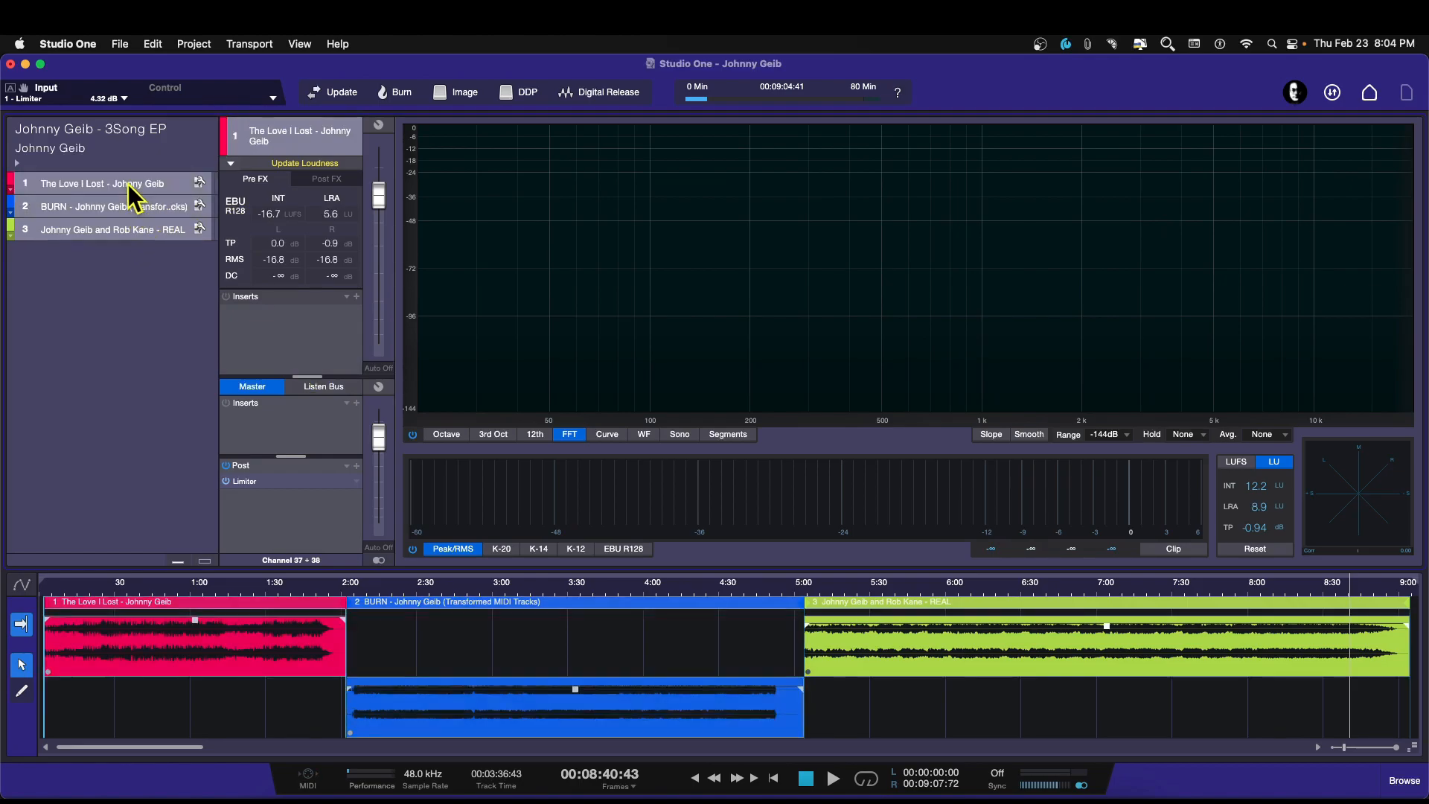
pyautogui.click(301, 163)
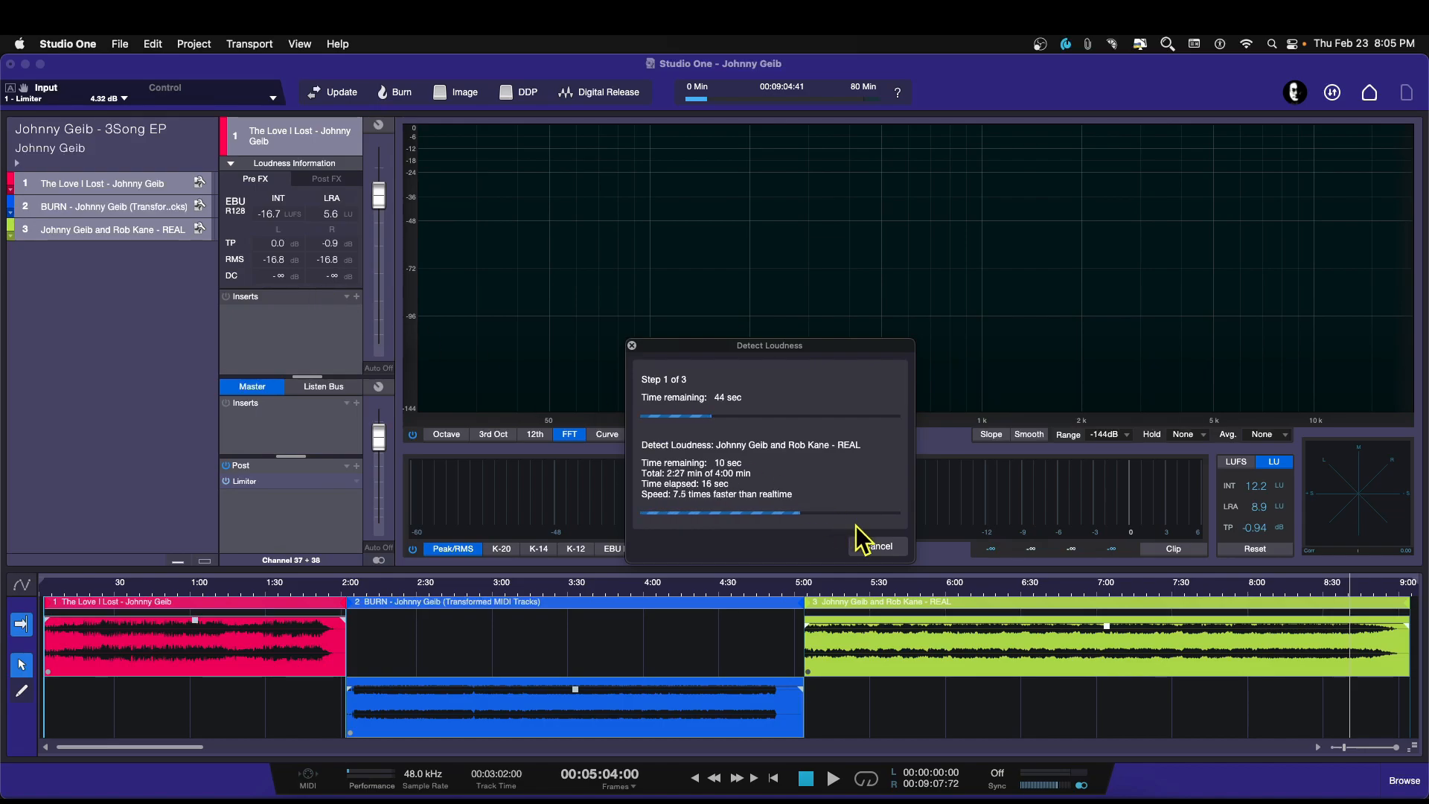
pyautogui.moveTo(849, 350); pyautogui.dragTo(939, 189)
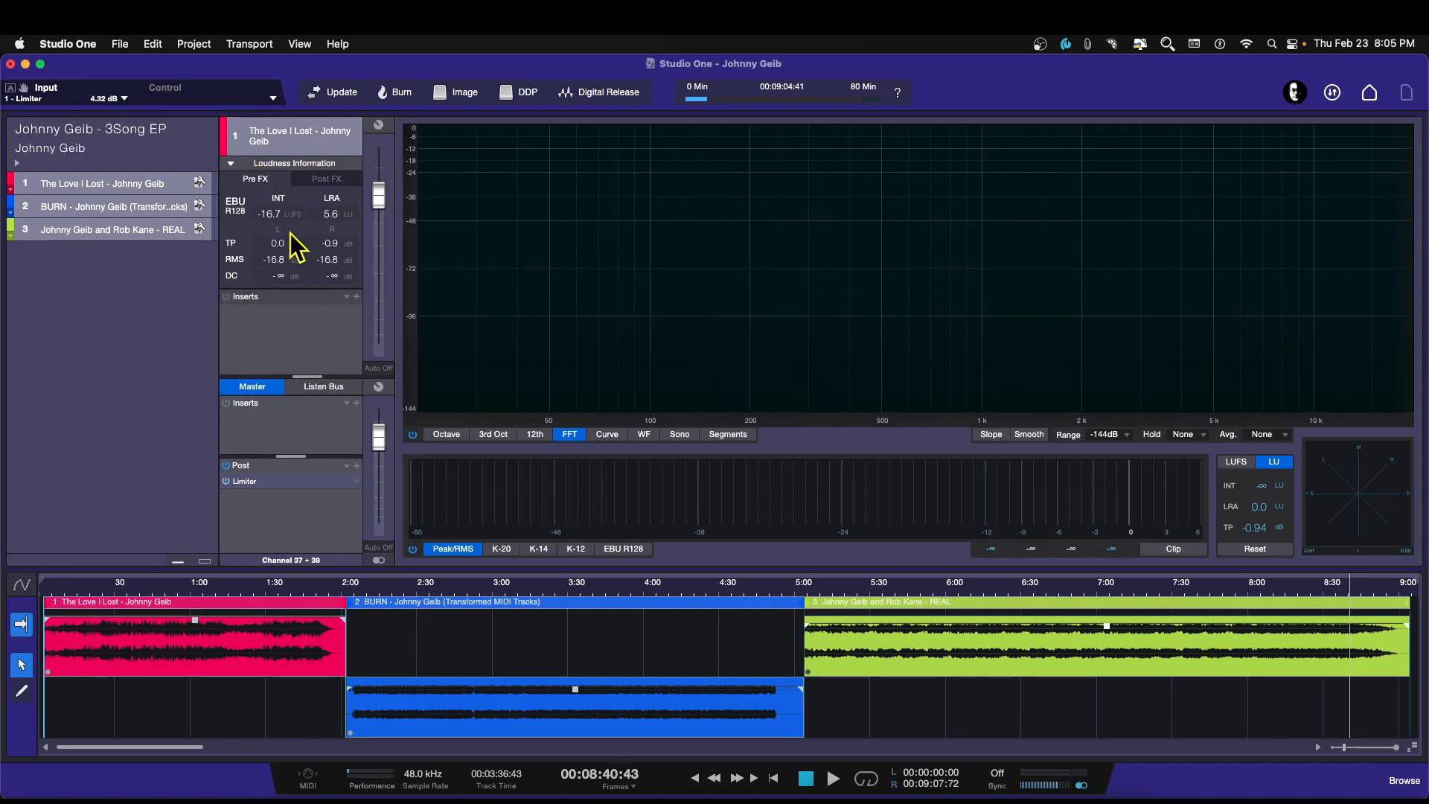
# Step: Check the pre-FX loudness values of The Love I Lost, BURN and REAL one after another
pyautogui.click(127, 185)
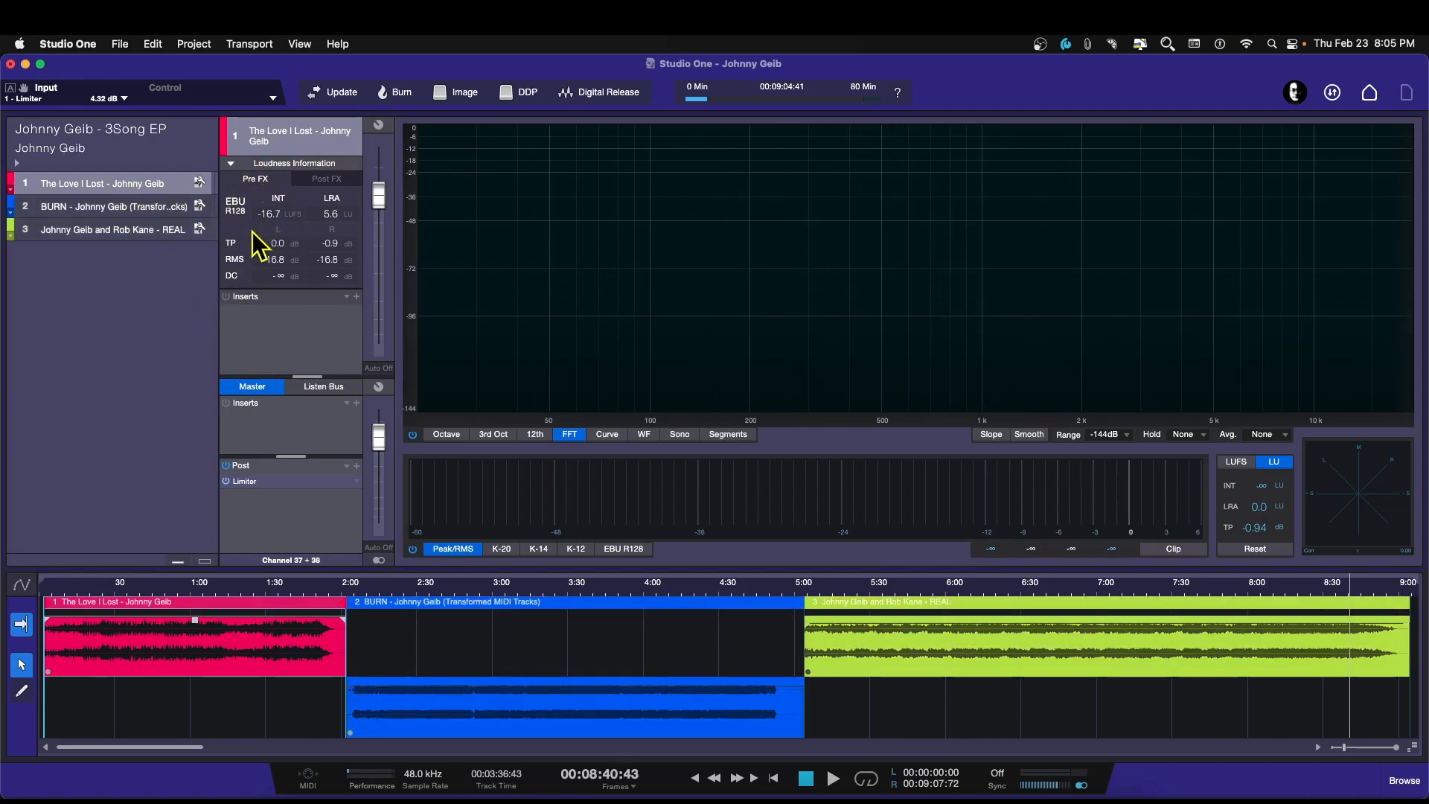
pyautogui.click(168, 212)
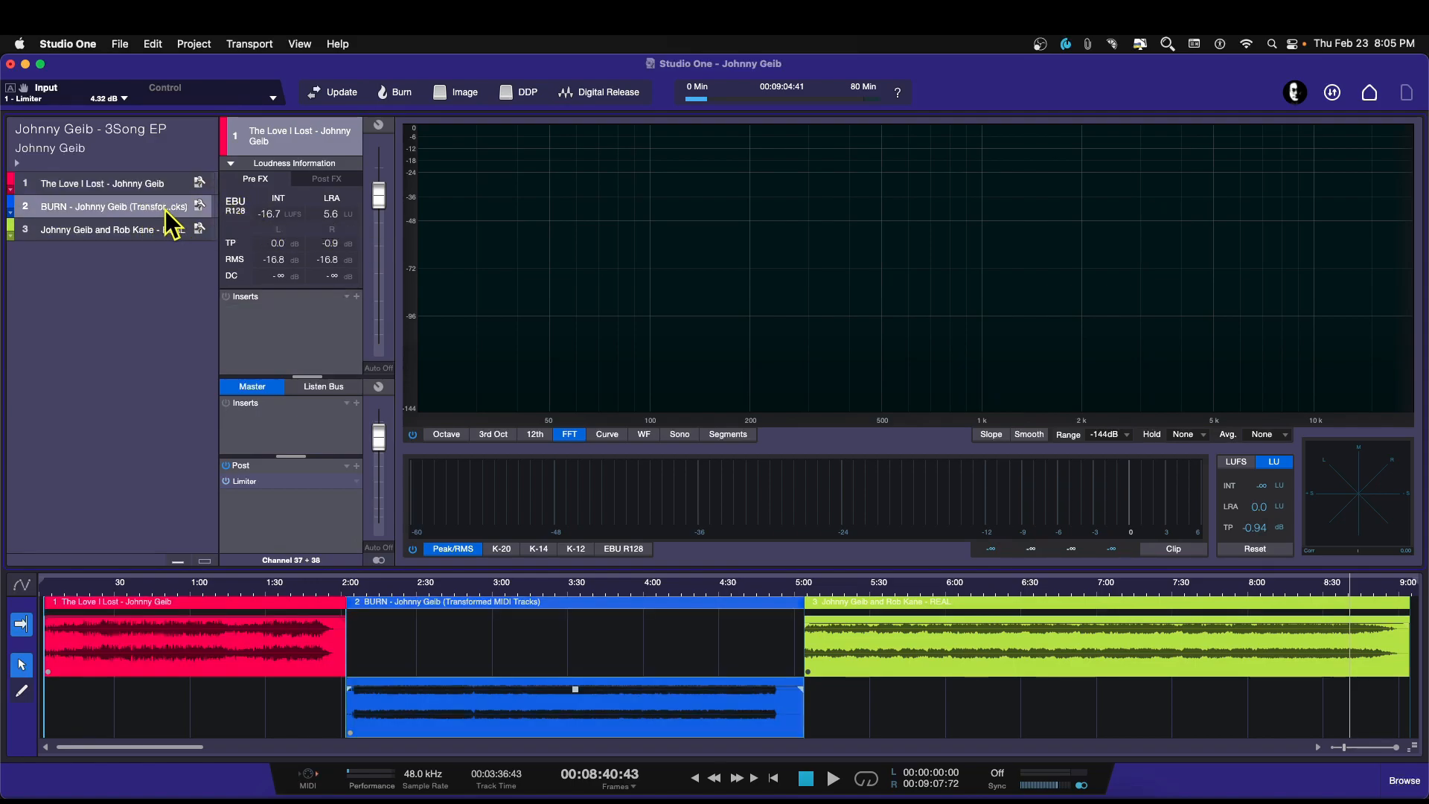
pyautogui.click(139, 231)
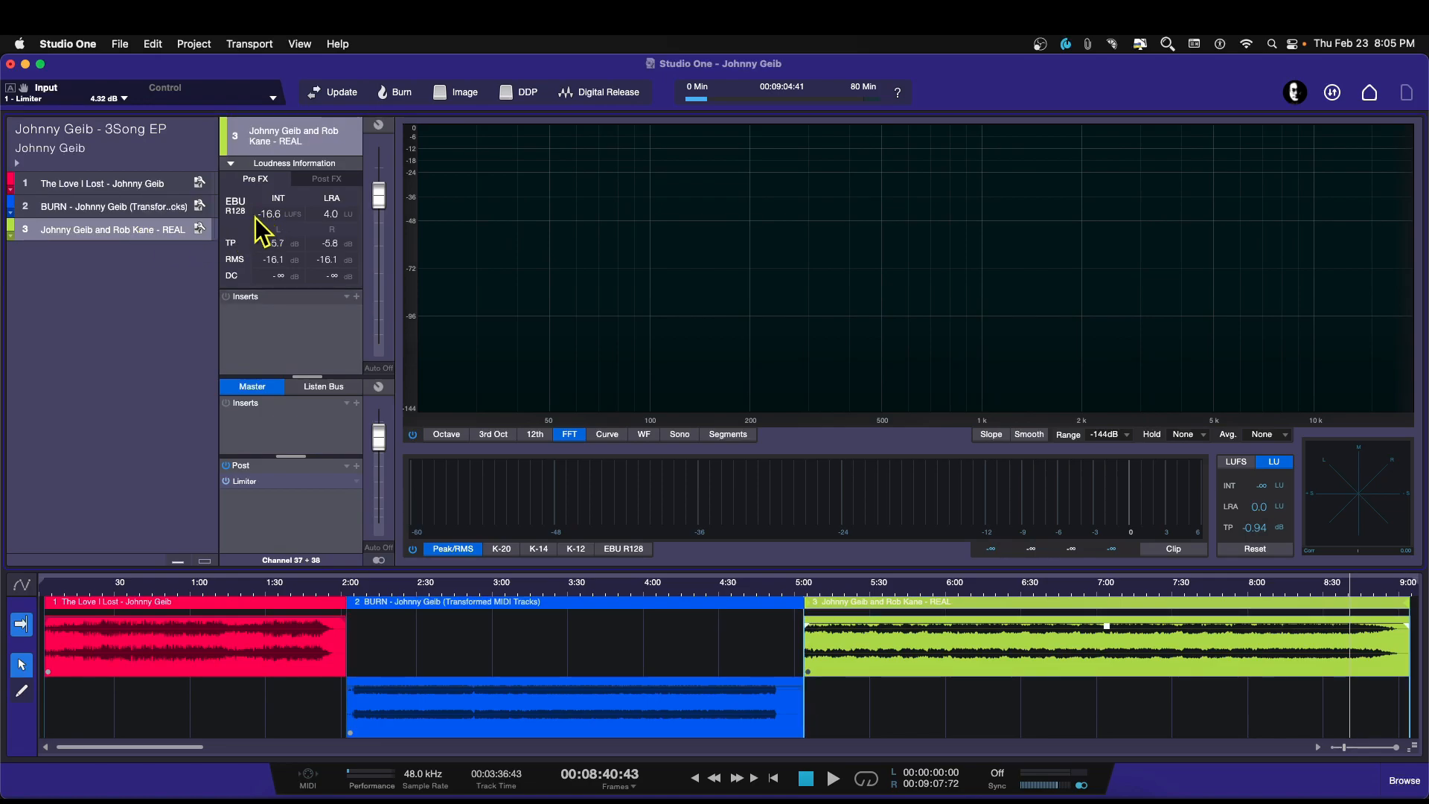
# Step: Show the post-FX loudness for The Love I Lost and compare it with the values for BURN and REAL
pyautogui.click(148, 183)
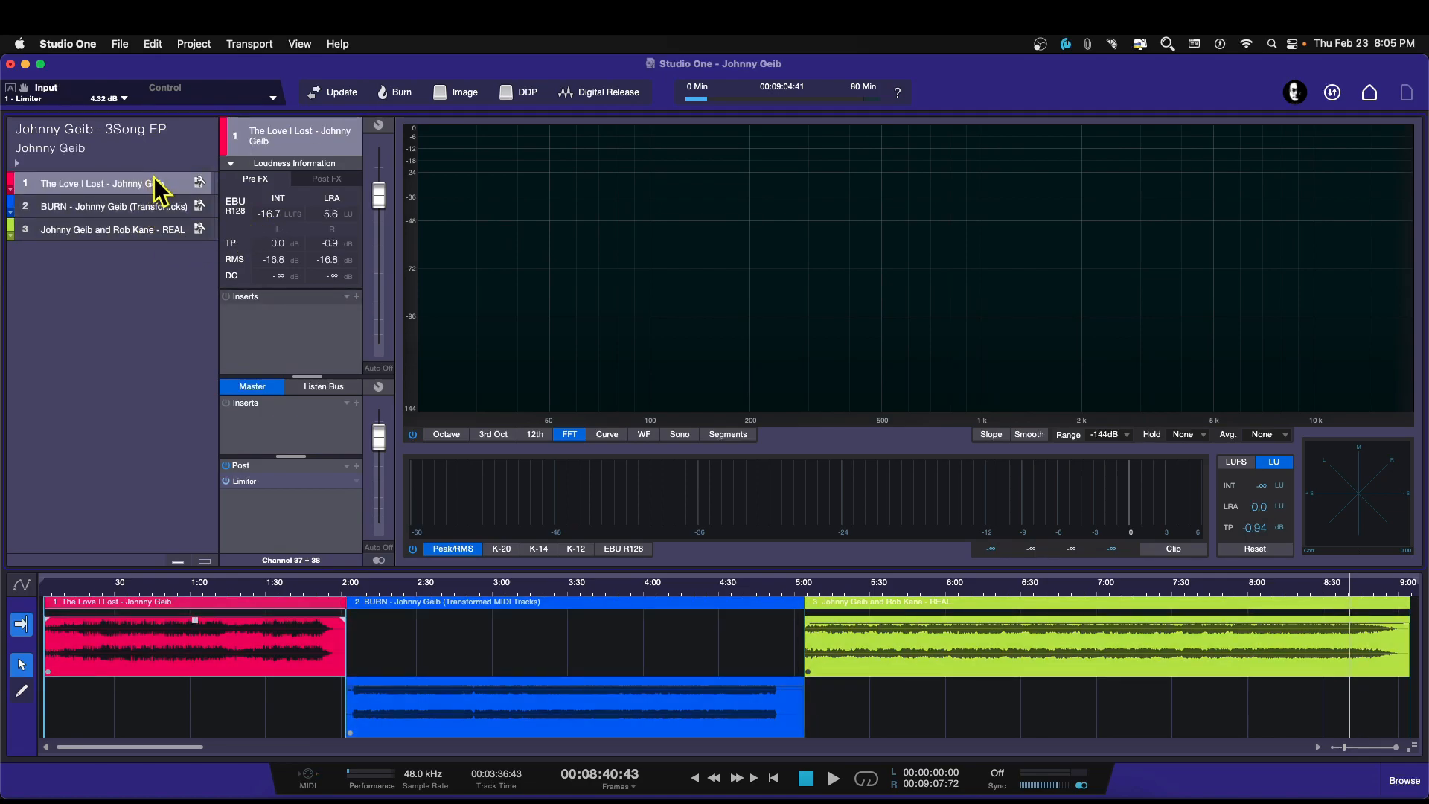
pyautogui.click(327, 180)
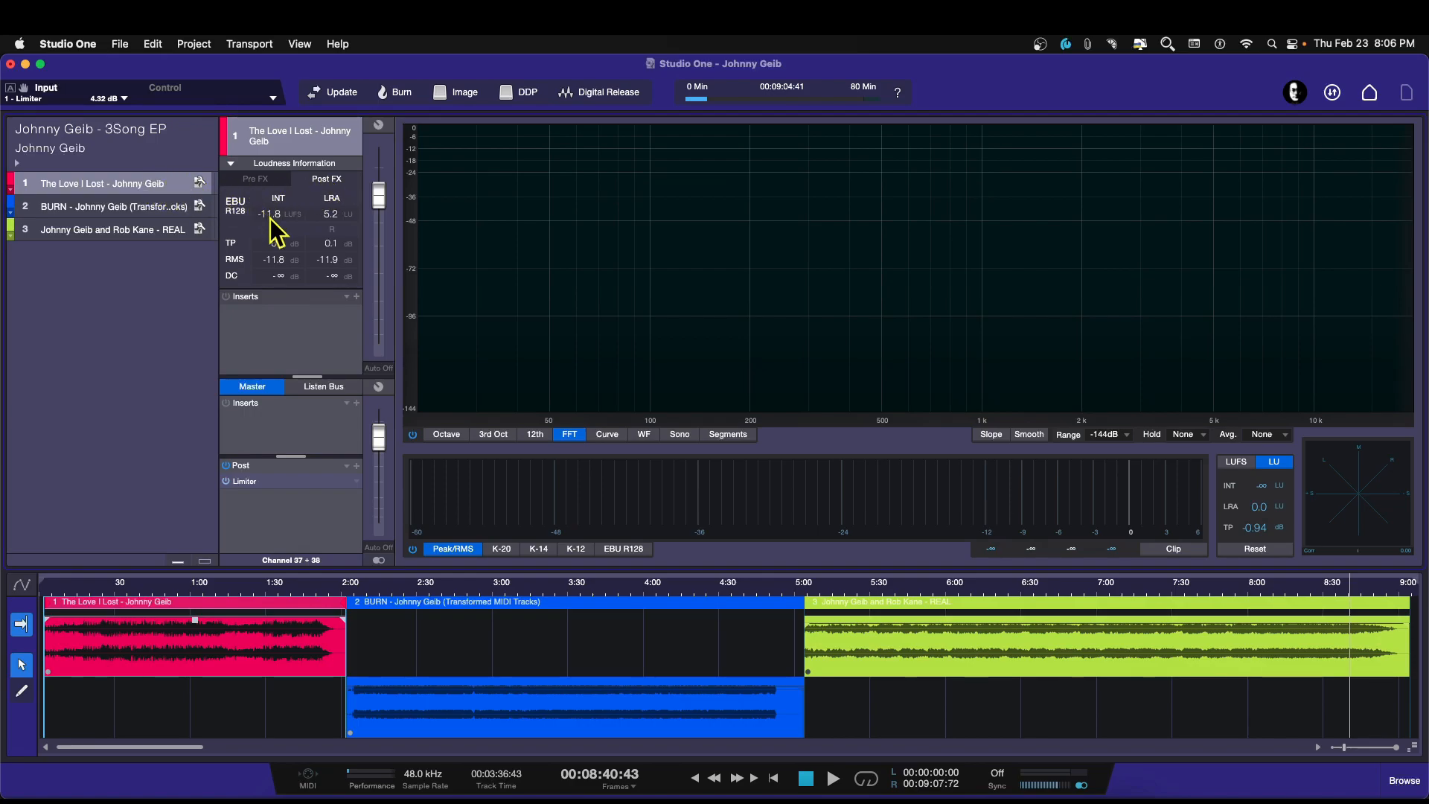
pyautogui.click(148, 207)
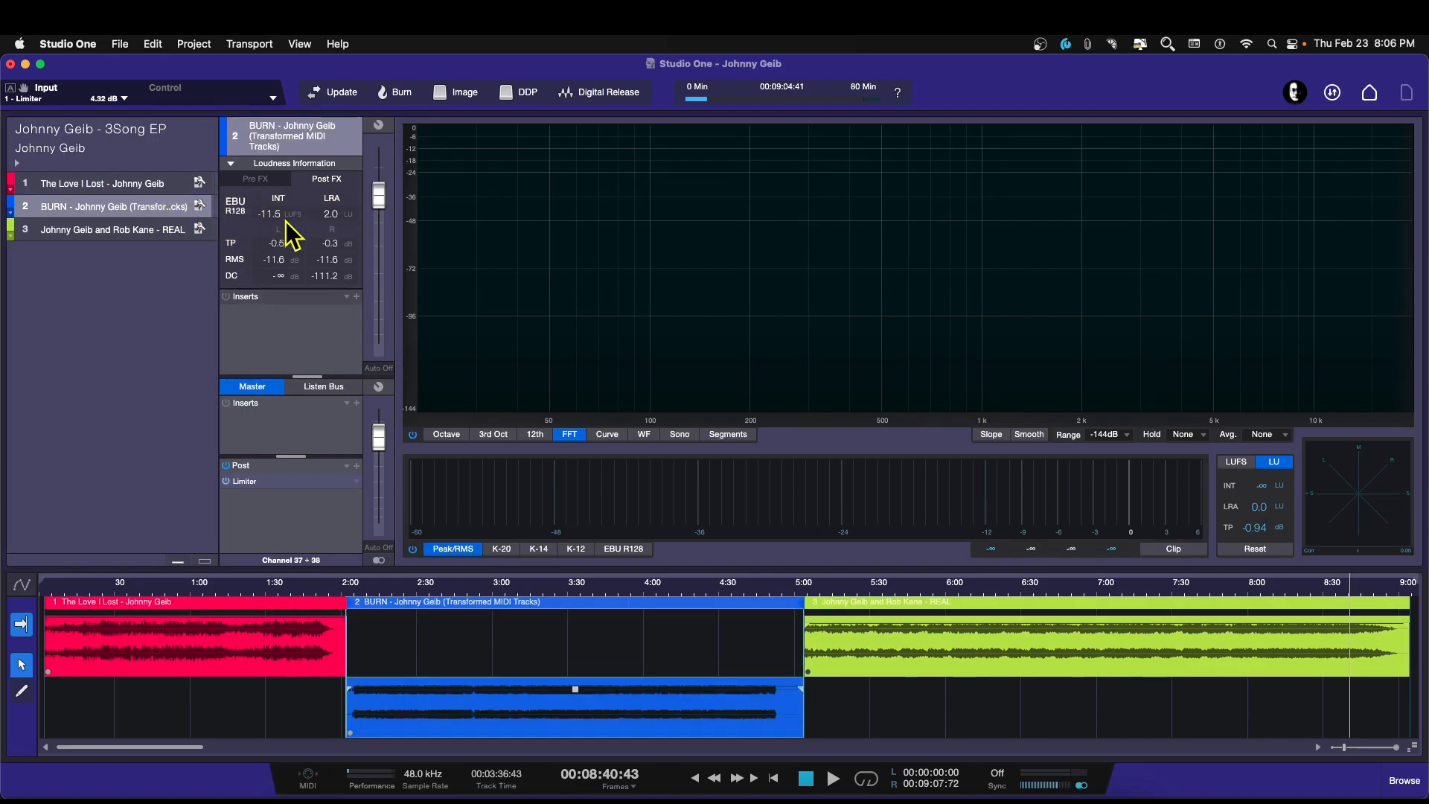
pyautogui.click(136, 229)
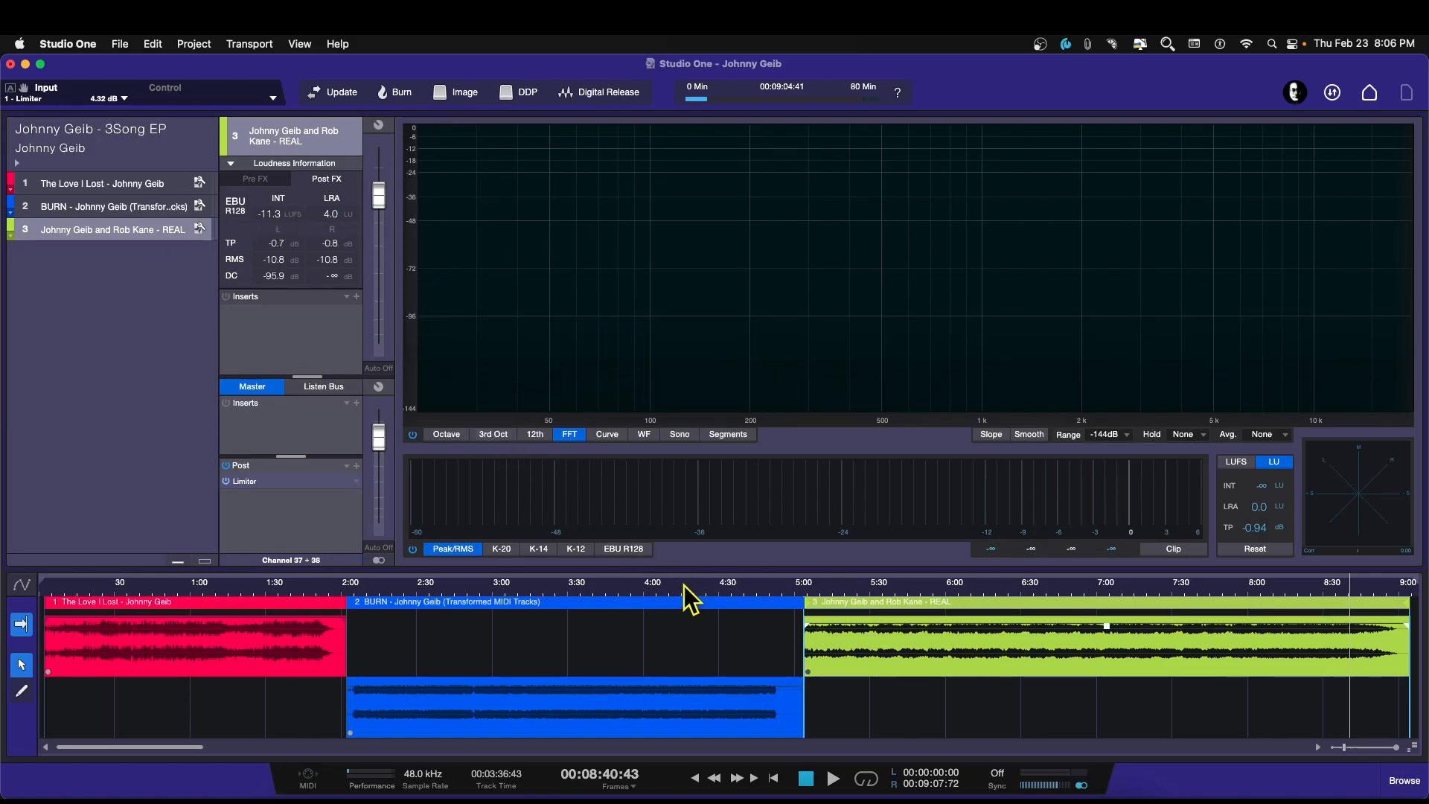
# Step: Enlarge the song timeline by reducing the height of the mastering and metering area above it
pyautogui.moveTo(686, 571); pyautogui.dragTo(688, 483)
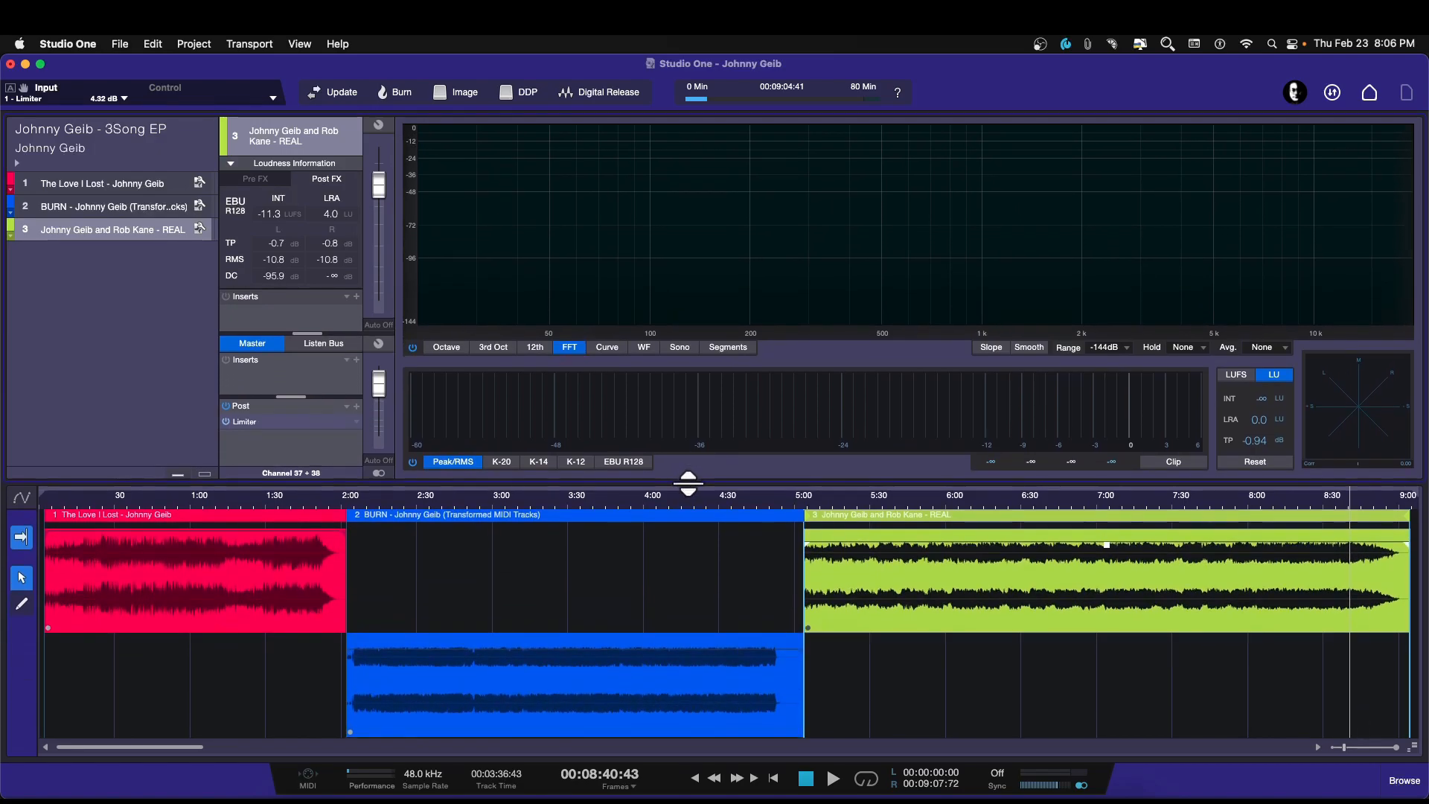